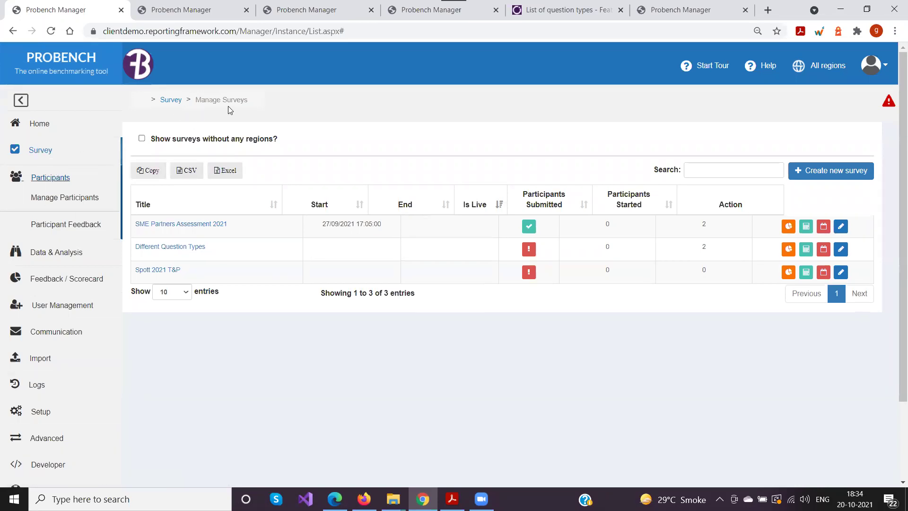
Move between the participant page and survey editor tabs, then return to the surveys list
click(55, 203)
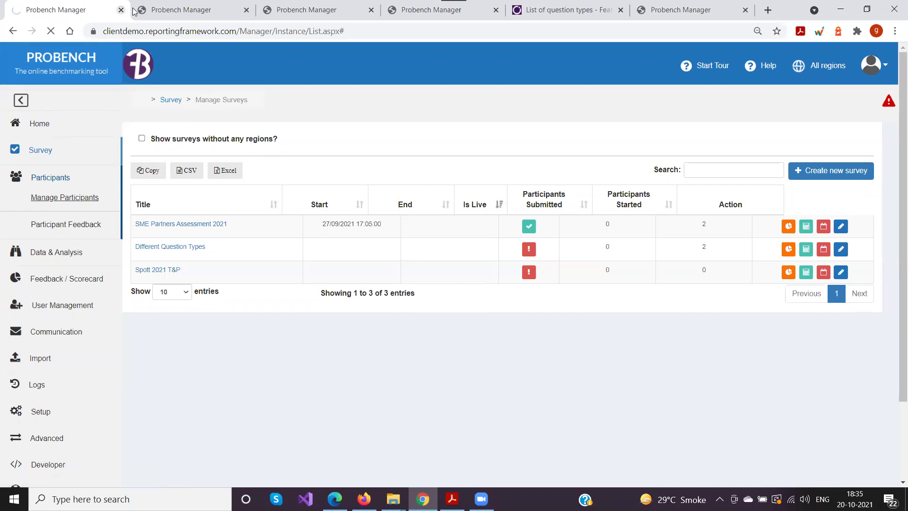
click(162, 9)
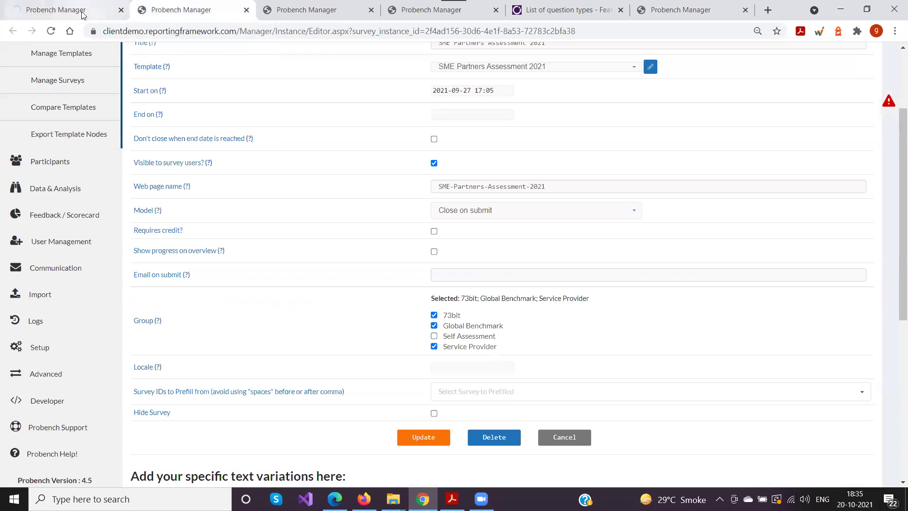
click(71, 9)
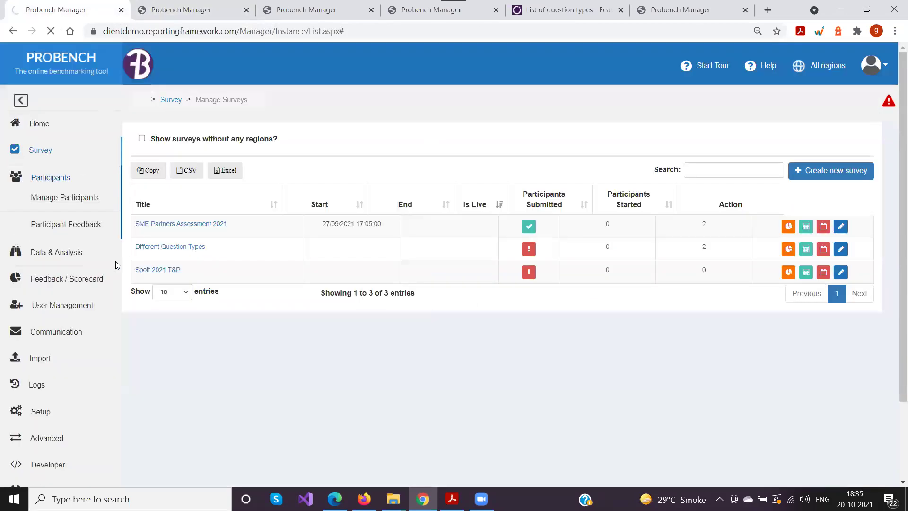
click(44, 150)
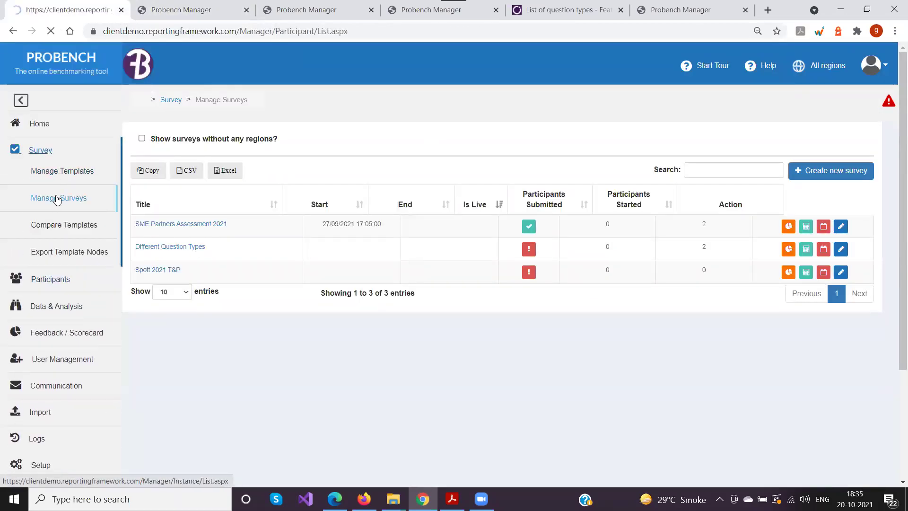
click(40, 149)
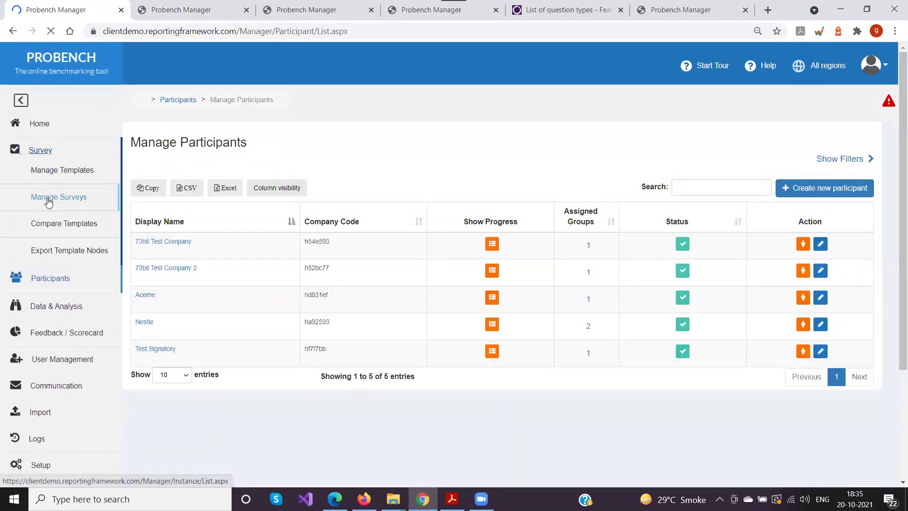
click(52, 203)
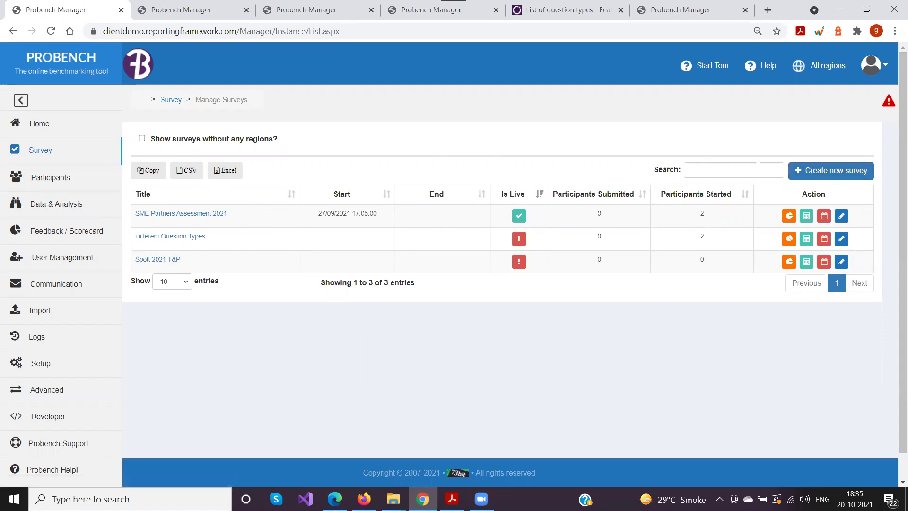
Start a new survey and place the cursor in its empty Title field
click(826, 176)
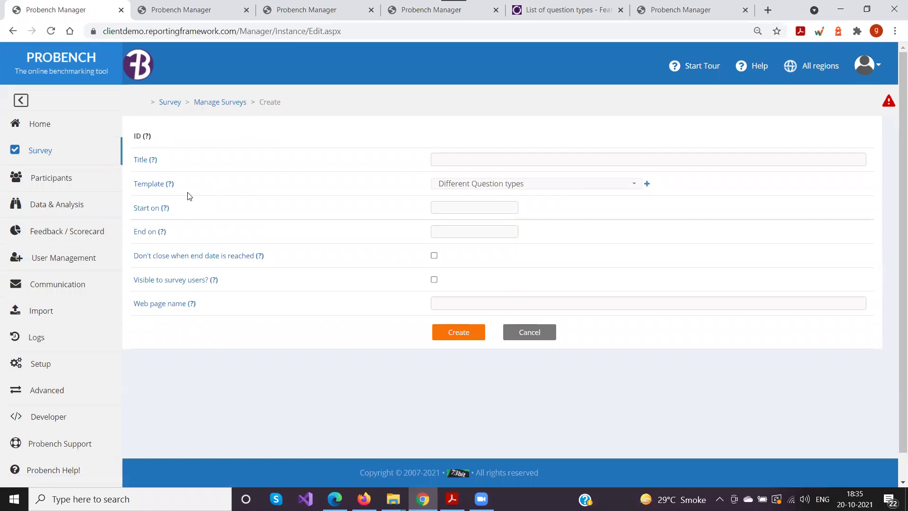
mouse_move(191, 308)
click(460, 161)
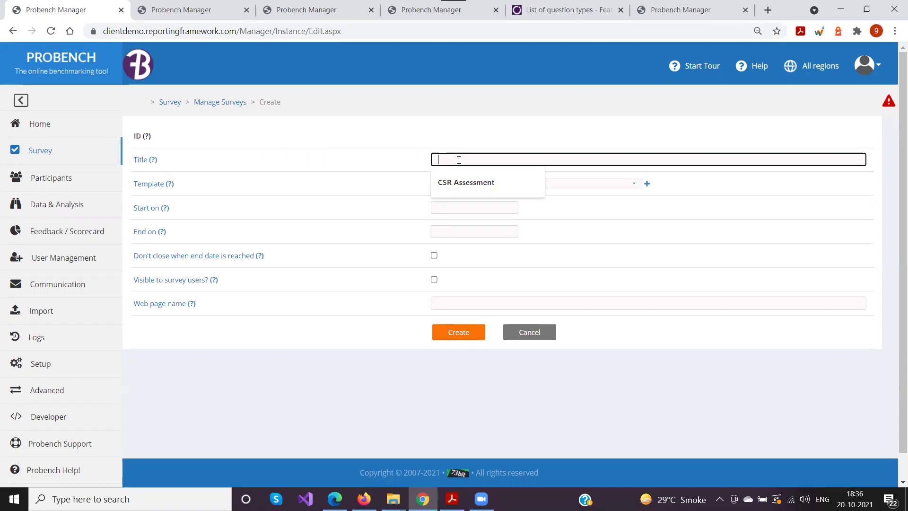
click(424, 146)
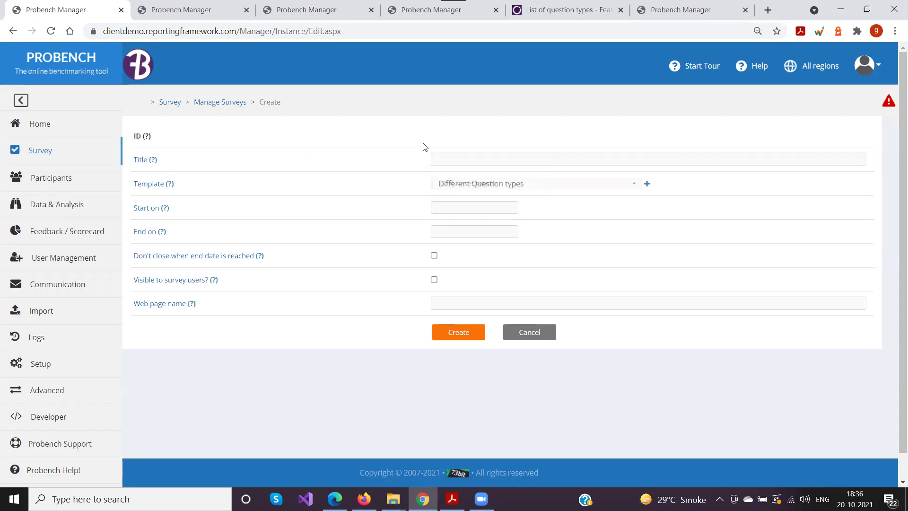
click(447, 161)
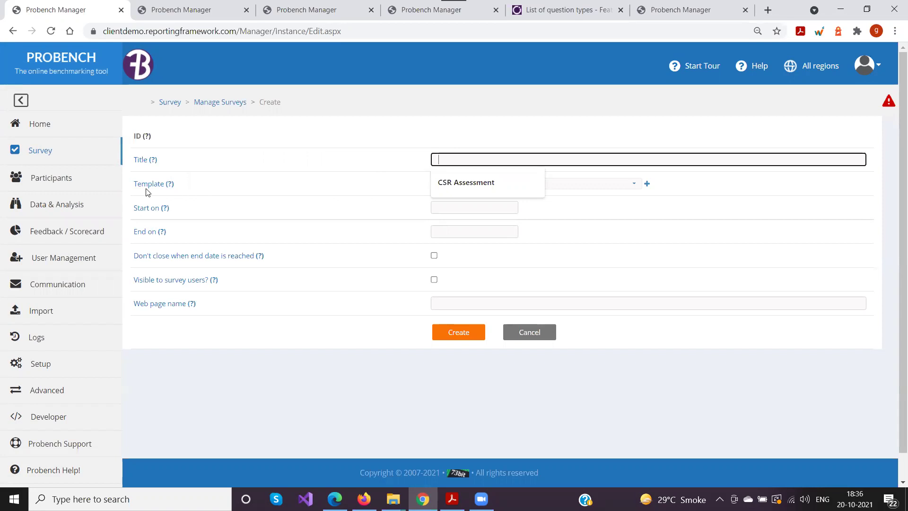
click(349, 191)
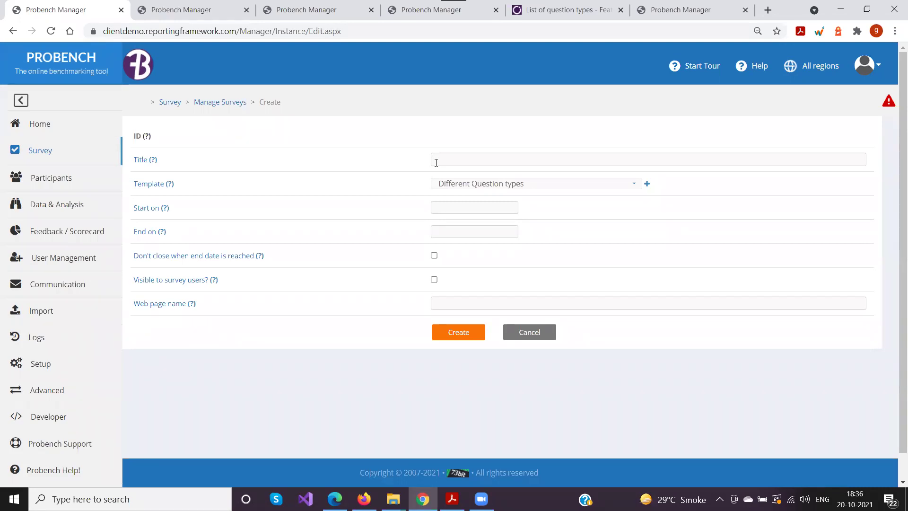
click(436, 162)
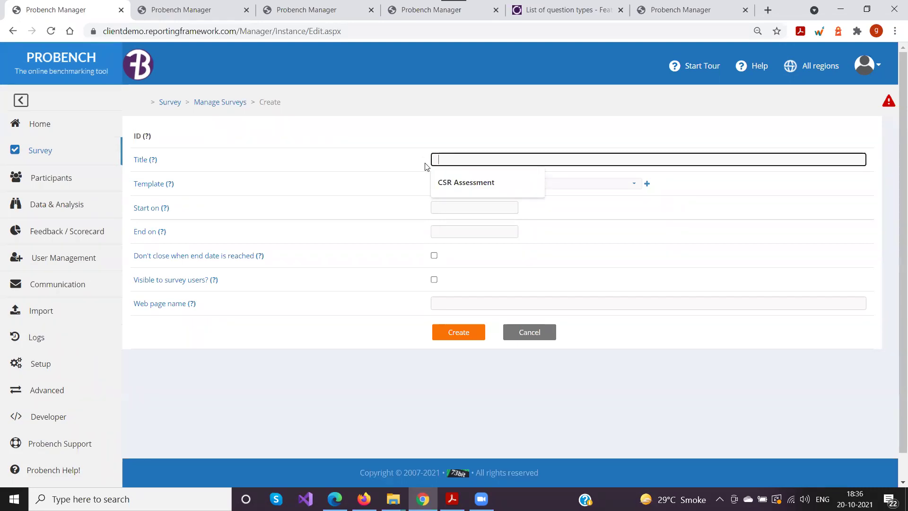
Title the new survey 'Test Survey 1' and base it on the T&P 2021 template
text(Test Sur)
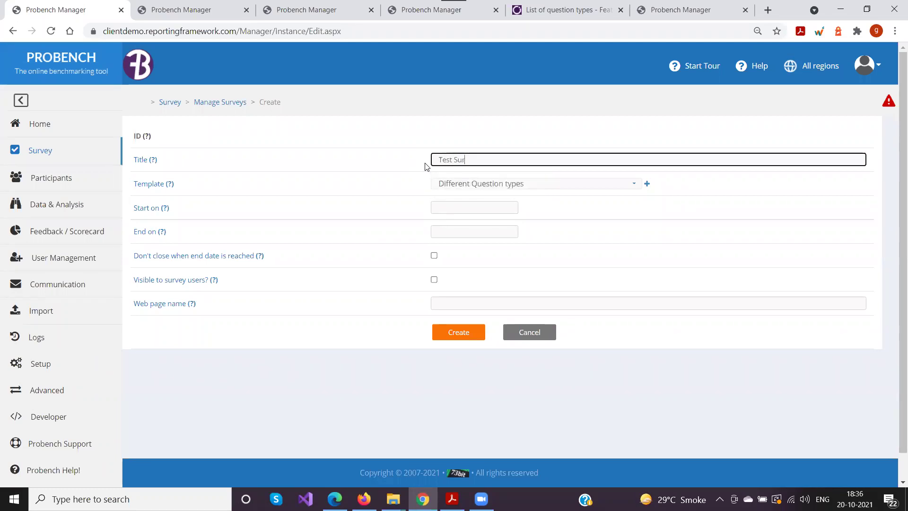
text(vey 1)
click(454, 187)
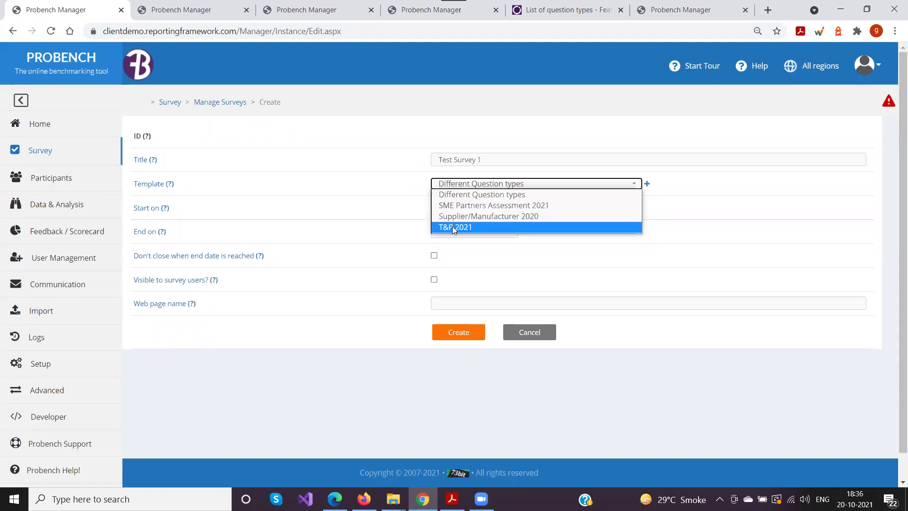
click(452, 226)
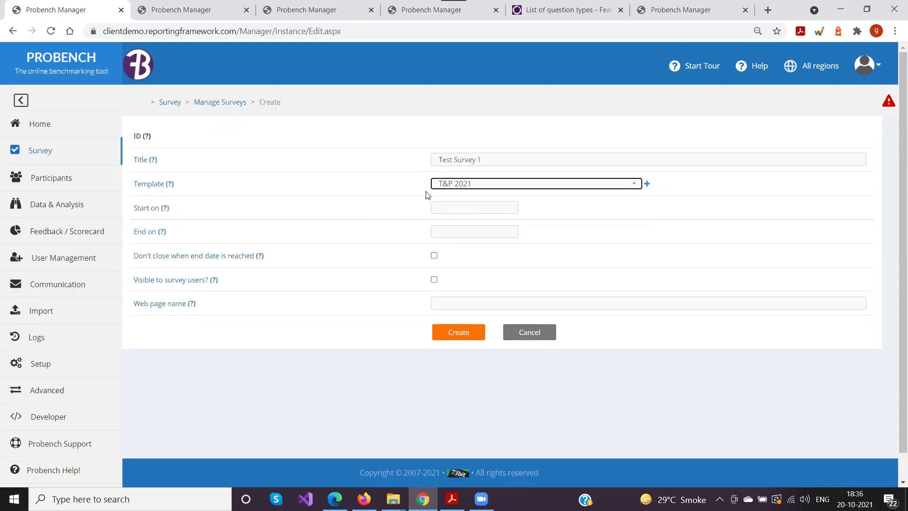
click(479, 160)
Replace the title's trailing 1 with 2, making it 'Test Survey 2'
key(BackSpace)
text(2)
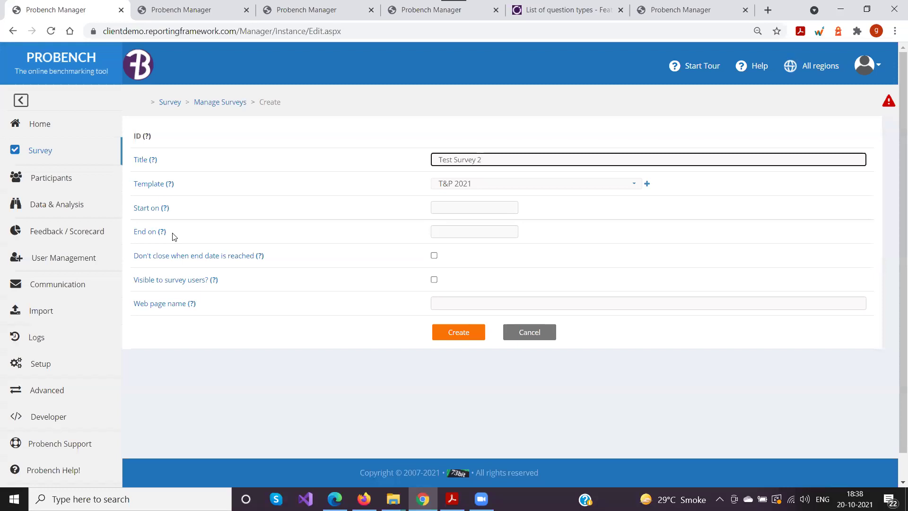
click(446, 207)
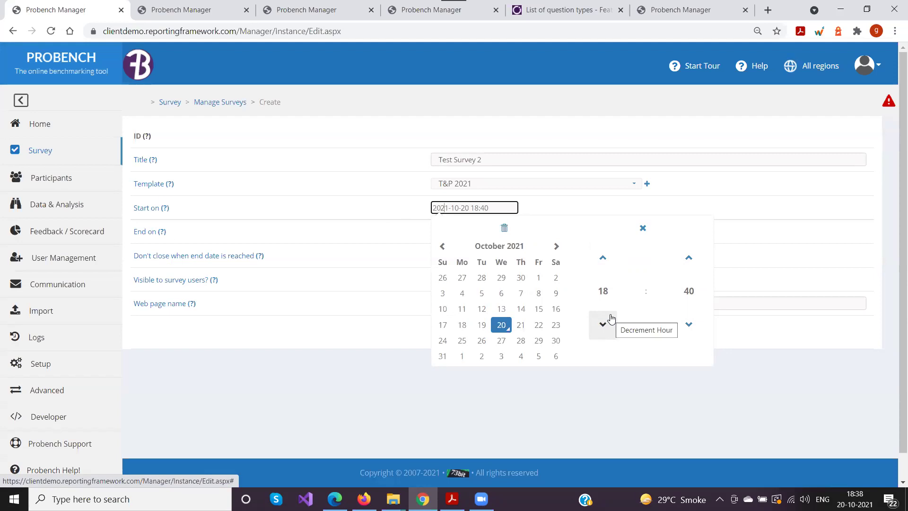
click(373, 200)
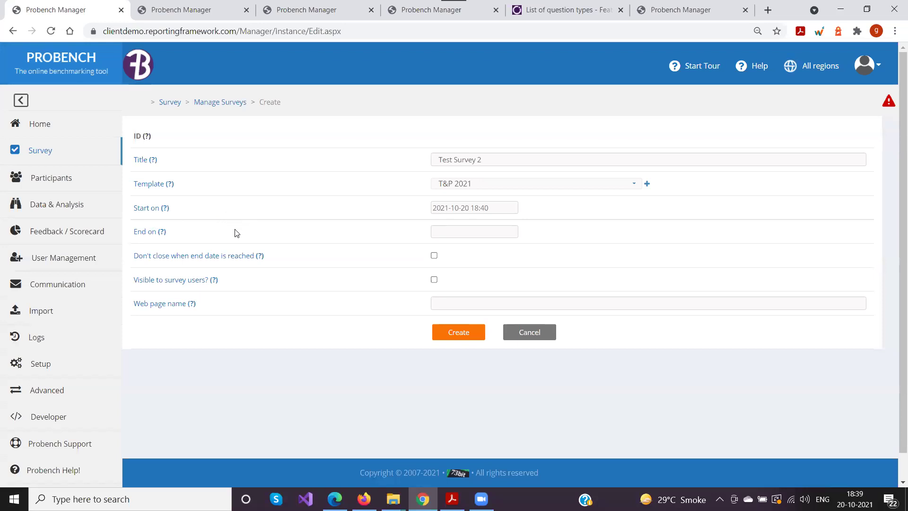
Clear the auto-filled End on date so the survey has no end date
drag(134, 231, 198, 235)
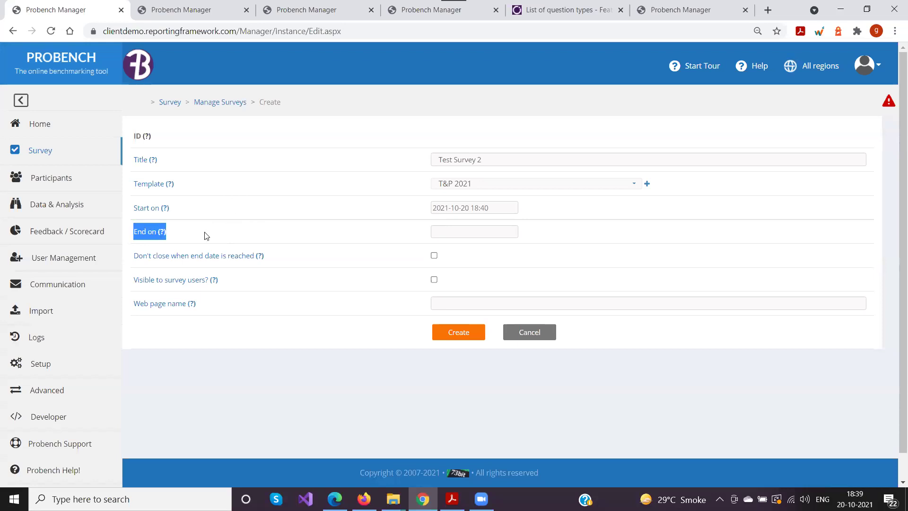
click(442, 229)
click(404, 236)
click(516, 230)
drag(489, 232, 419, 235)
key(BackSpace)
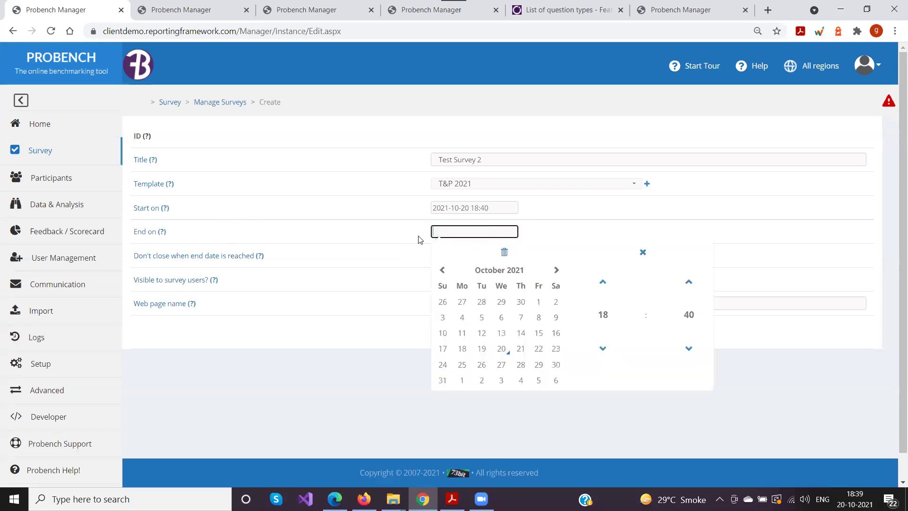
click(374, 247)
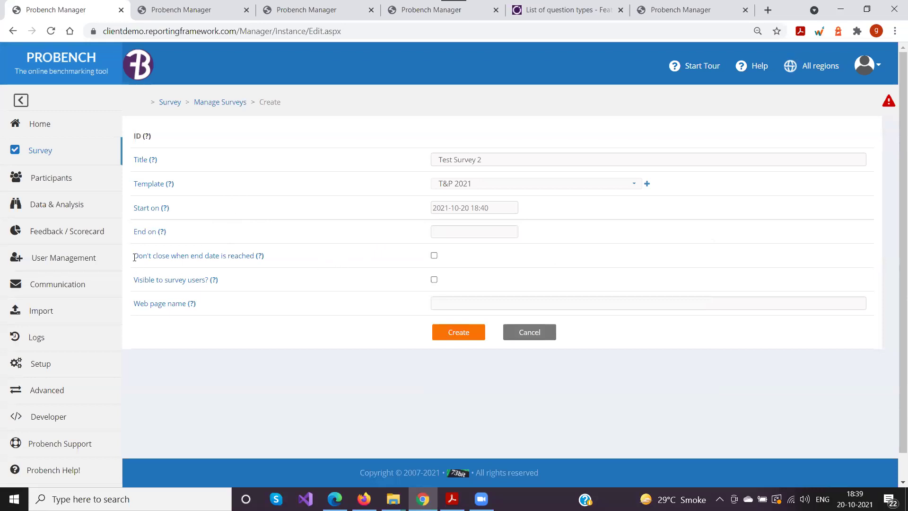
Review the closing and web page name settings, then tick 'Visible to survey users?'
drag(135, 257, 264, 257)
click(304, 261)
drag(135, 303, 240, 306)
click(219, 313)
drag(484, 160, 424, 161)
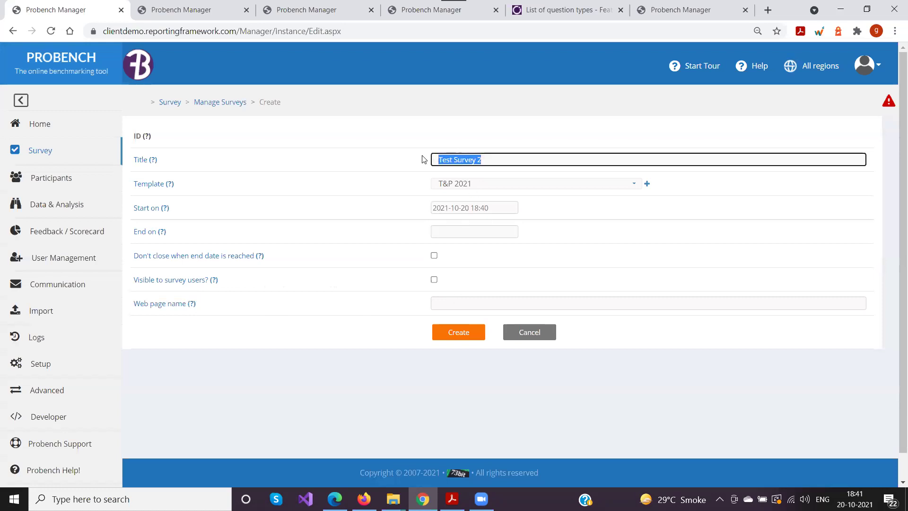
click(434, 279)
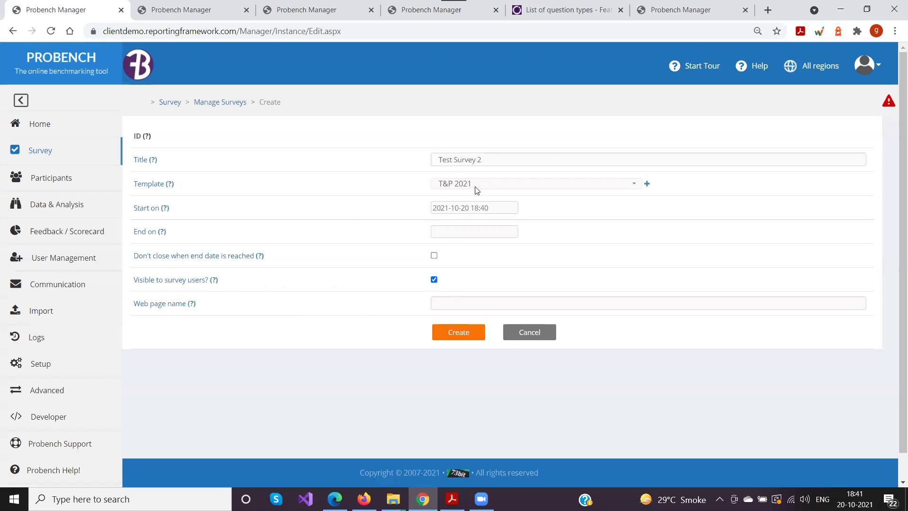
click(454, 298)
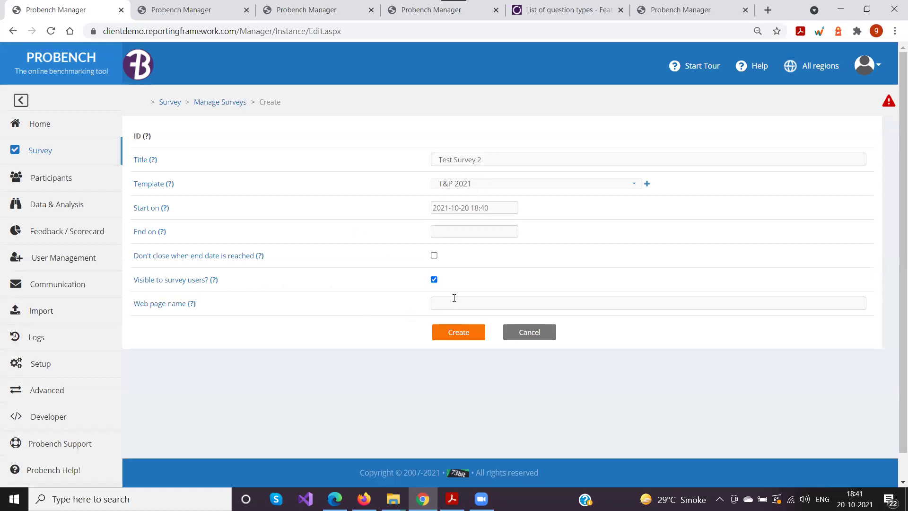
Create Test Survey 2 and check its web page name Test-Survey-2 and Close on submit model
click(459, 333)
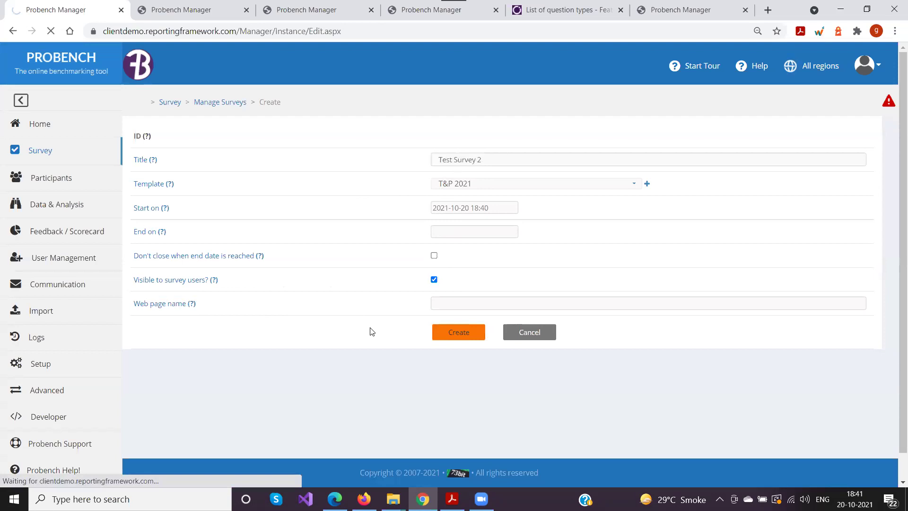
scroll(400, 304, down, 2)
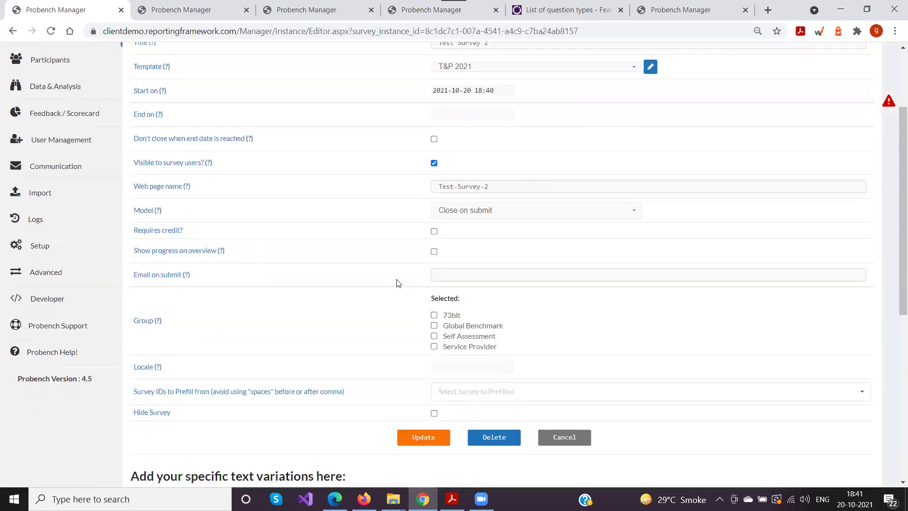
drag(503, 186, 430, 190)
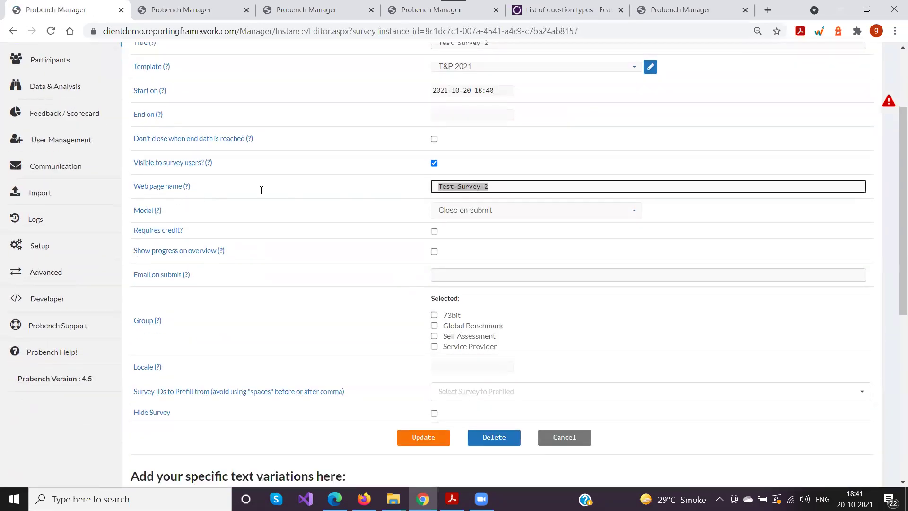
drag(498, 189, 412, 192)
scroll(354, 250, up, 1)
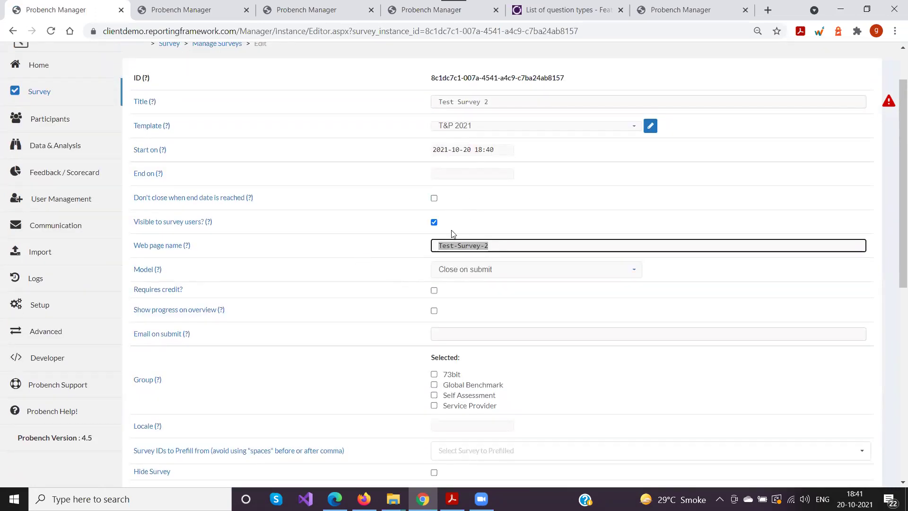
scroll(330, 245, down, 1)
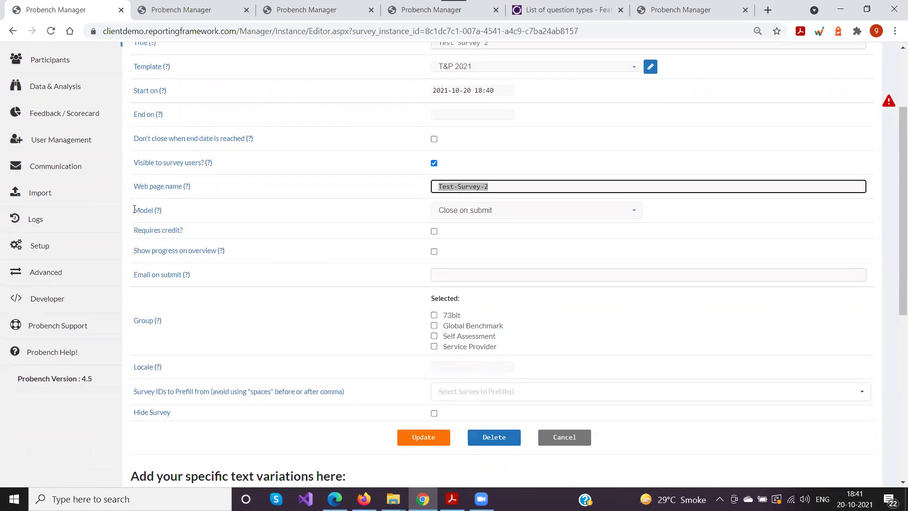
click(462, 212)
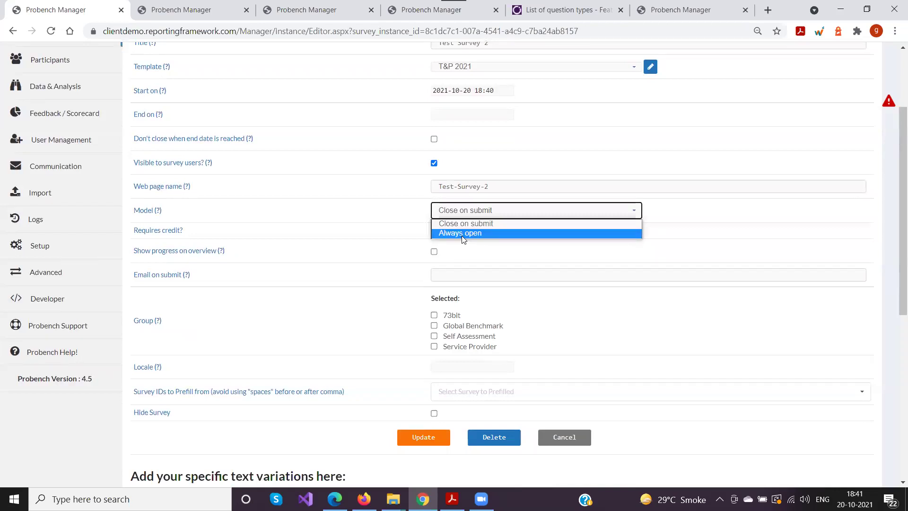
click(291, 197)
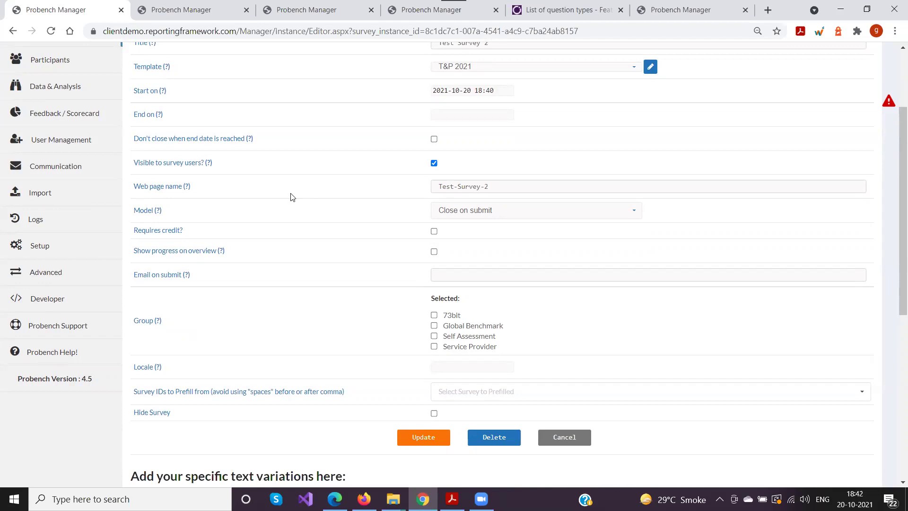
click(443, 213)
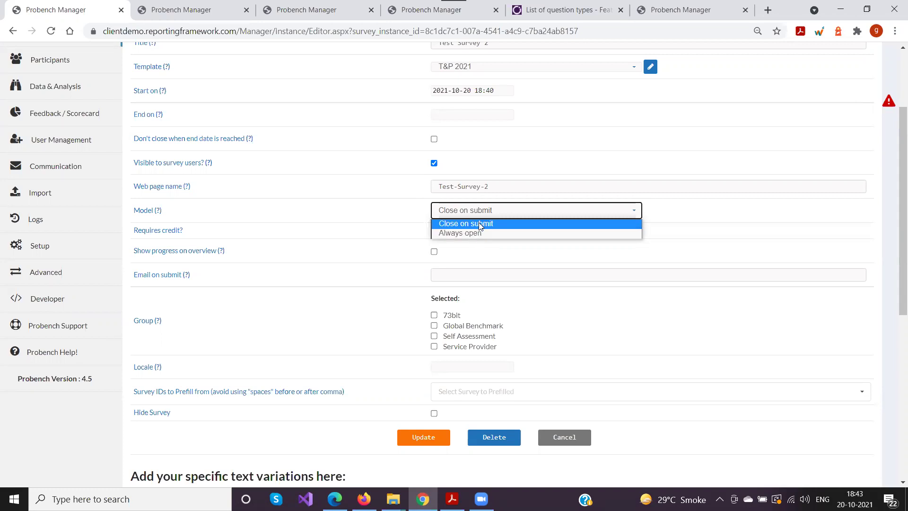
click(407, 216)
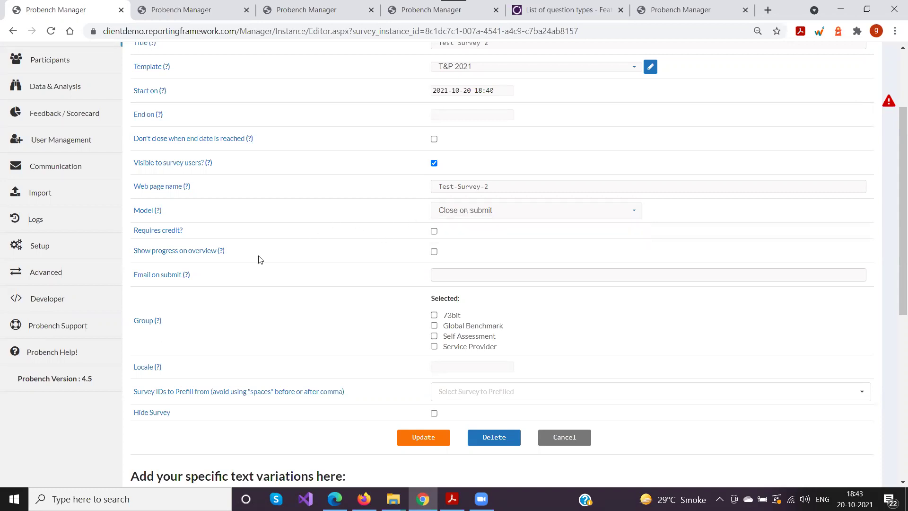
drag(135, 231, 243, 234)
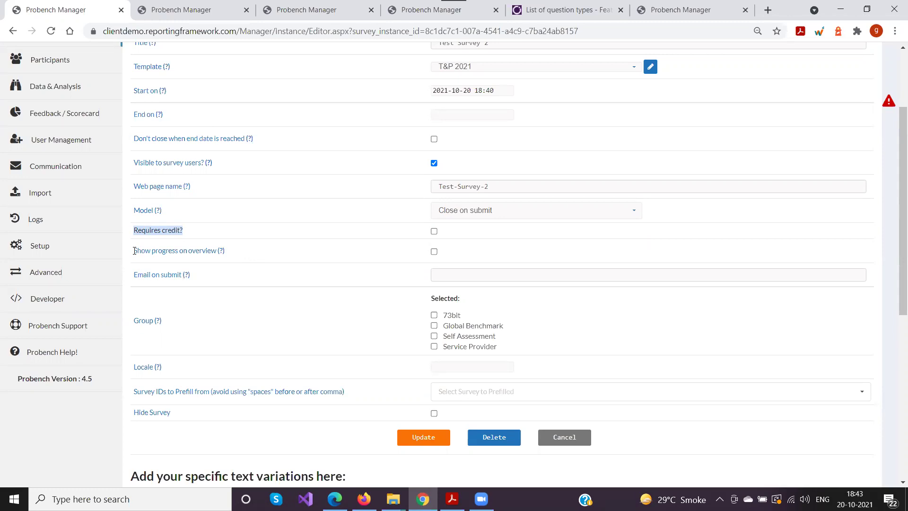
drag(135, 251, 249, 254)
click(253, 254)
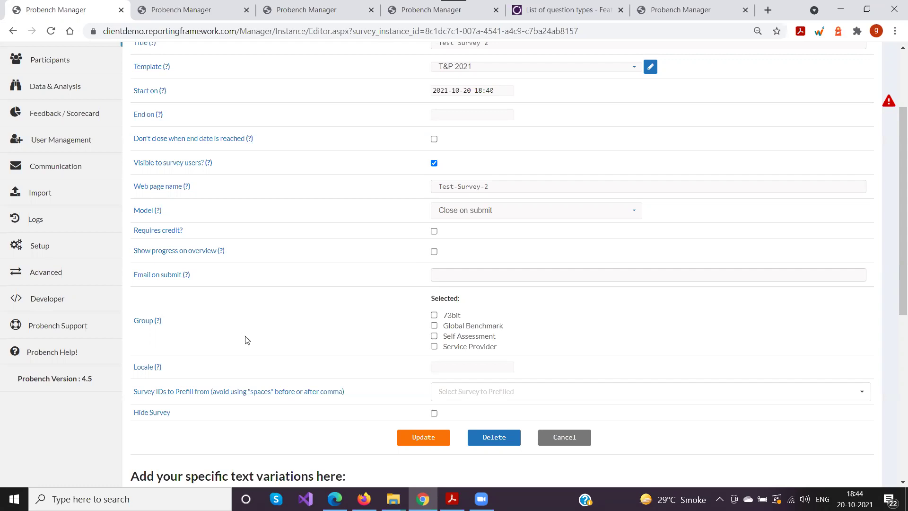
mouse_move(223, 257)
scroll(312, 265, down, 3)
drag(134, 156, 231, 164)
click(251, 192)
scroll(251, 191, up, 3)
click(461, 276)
click(391, 273)
click(448, 276)
click(188, 276)
click(555, 273)
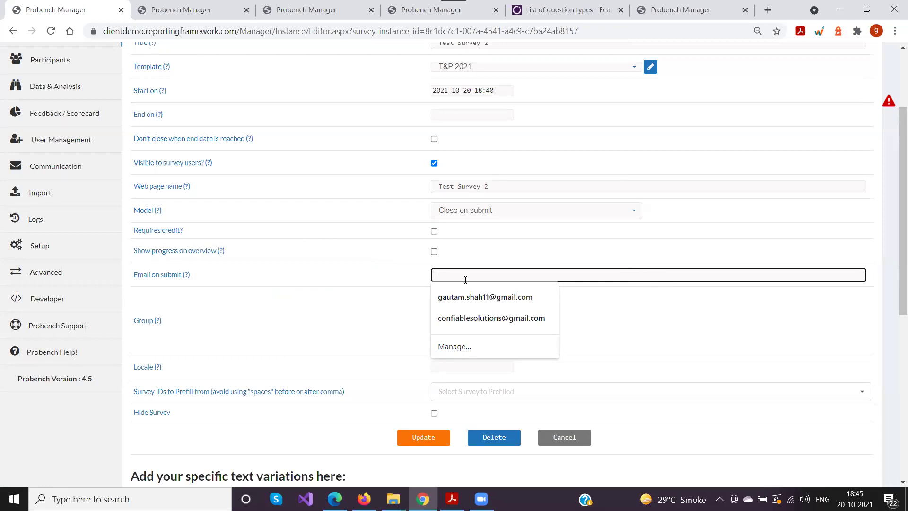
click(368, 274)
drag(137, 276, 216, 278)
click(521, 274)
click(398, 309)
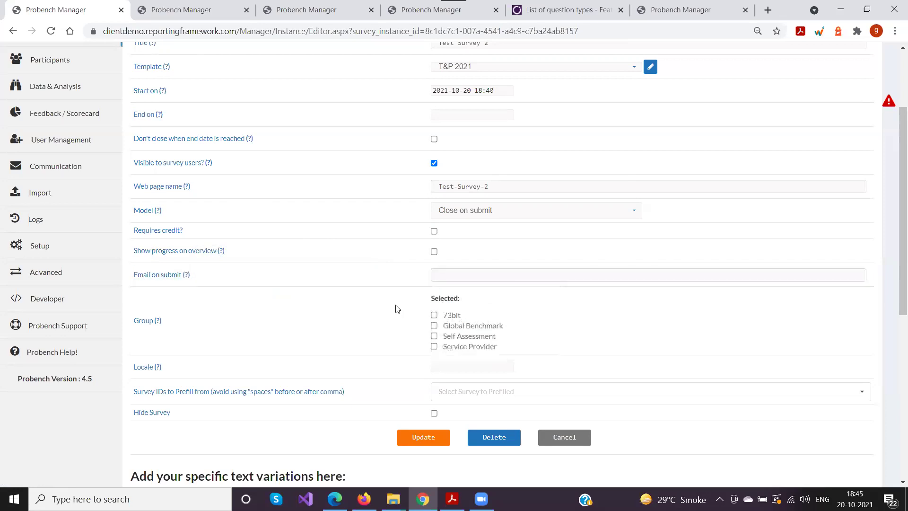
scroll(396, 307, down, 3)
drag(136, 202, 193, 207)
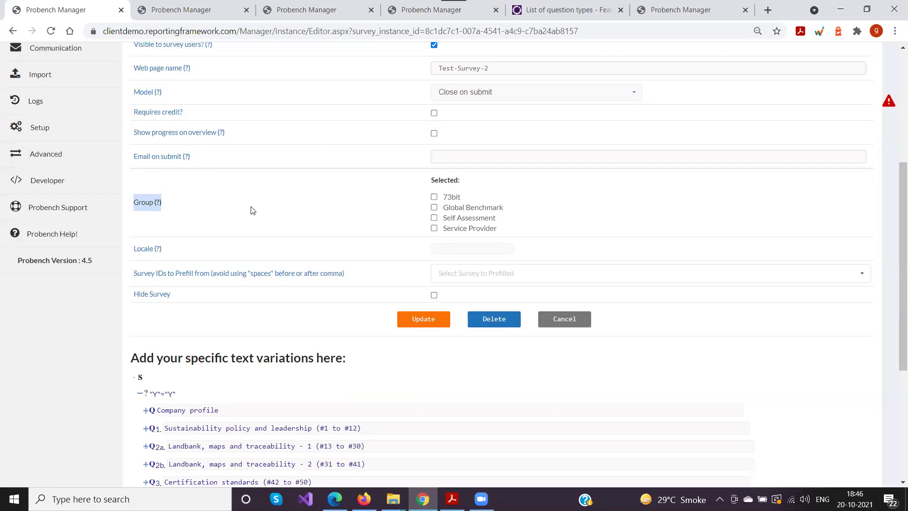
Assign Test Survey 2 to the Self Assessment group only, leaving the other groups unticked
scroll(534, 218, down, 2)
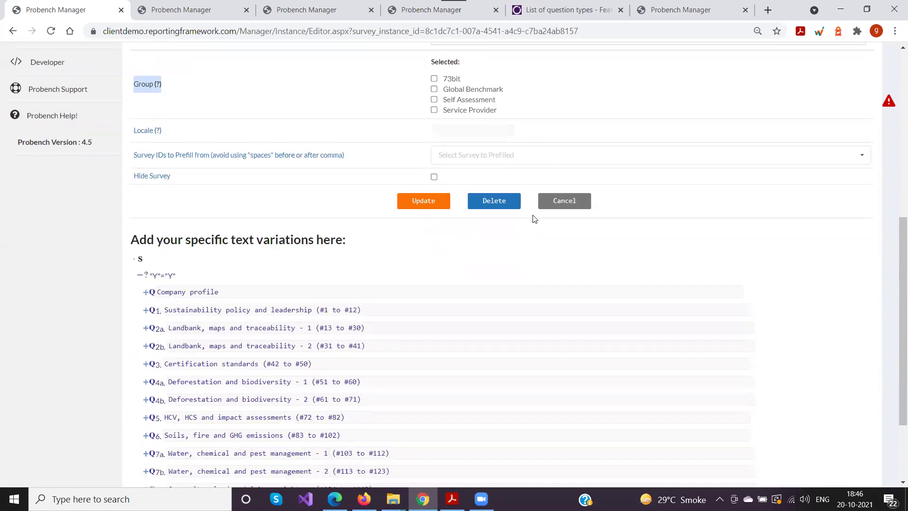
scroll(533, 218, up, 3)
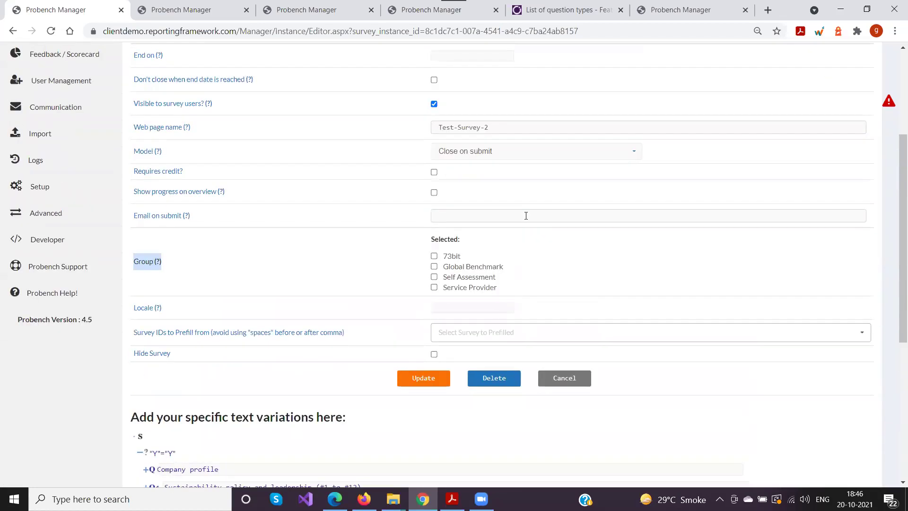
click(435, 279)
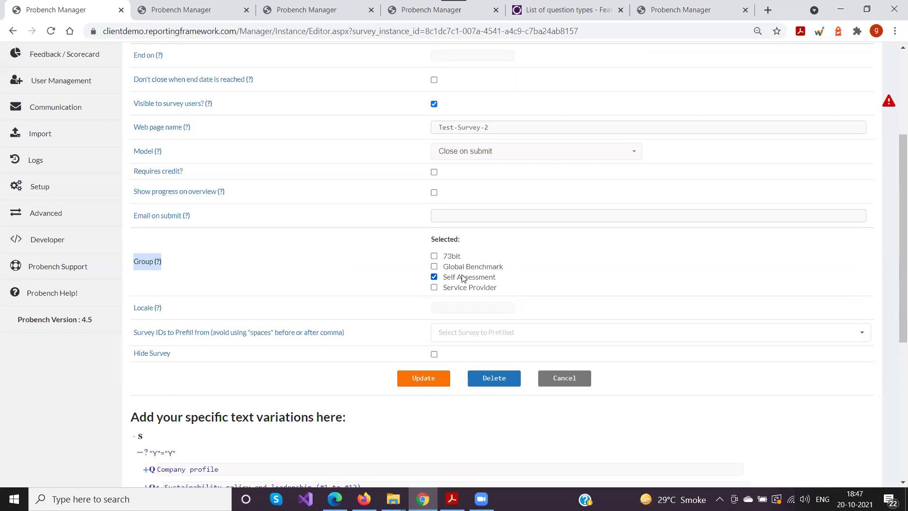
scroll(326, 249, down, 2)
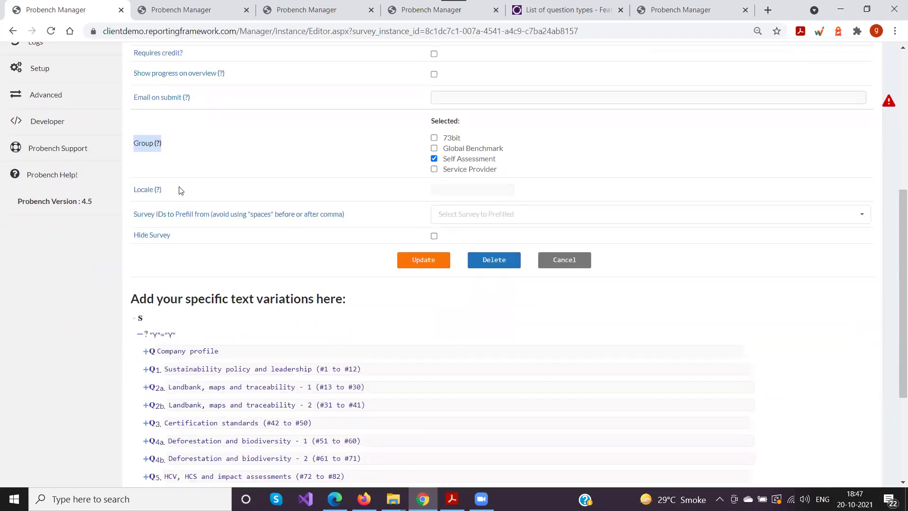
click(157, 215)
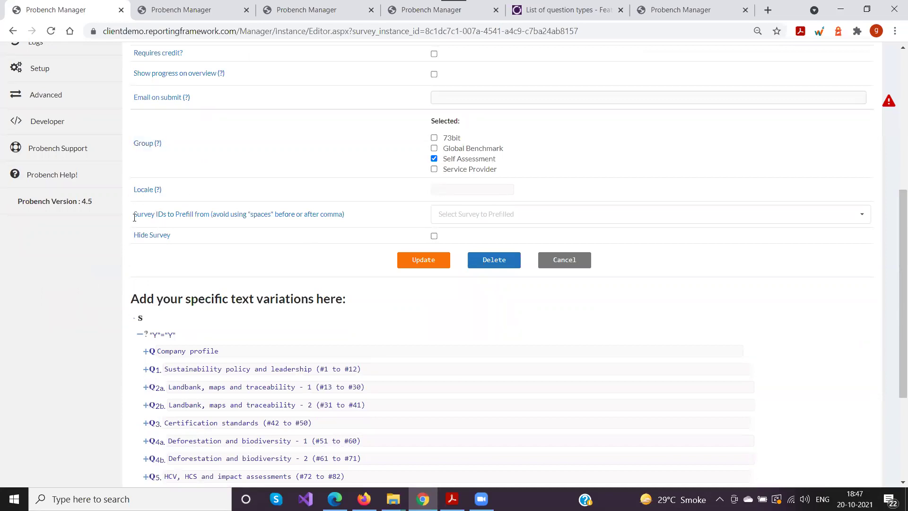
drag(134, 215, 363, 218)
click(363, 219)
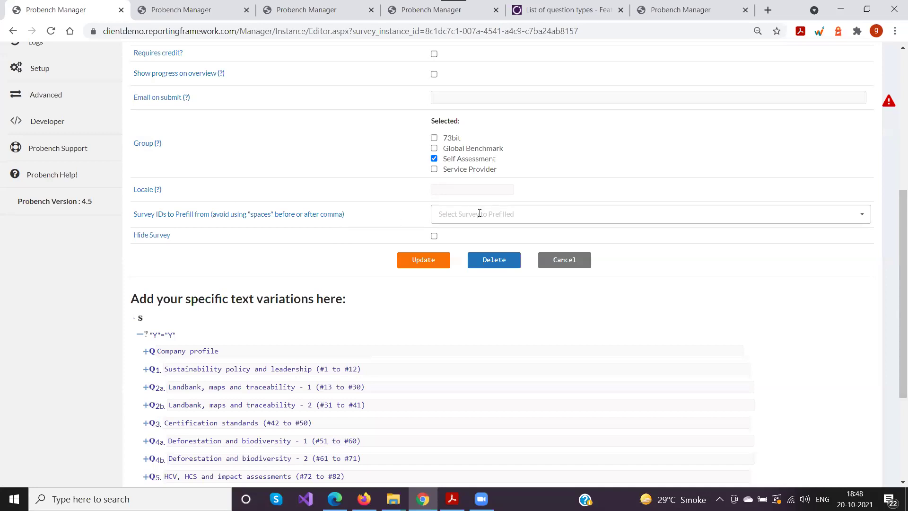
drag(134, 214, 356, 218)
click(356, 218)
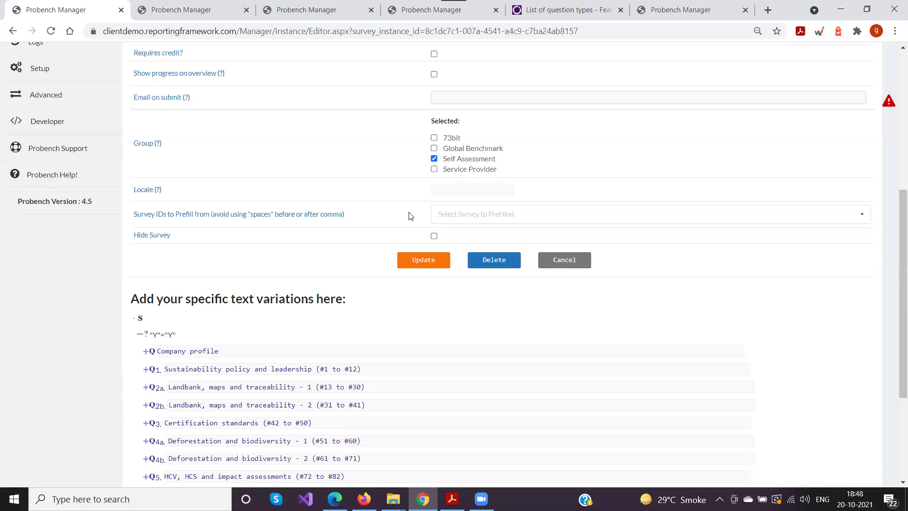
Add SME Partners Assessment 2021 and Different Question Types as the survey's prefill sources
click(437, 213)
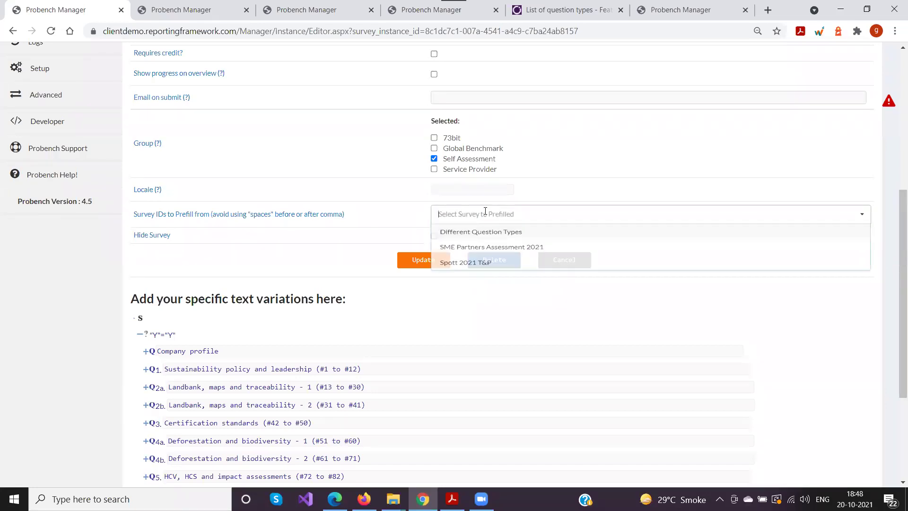
click(477, 253)
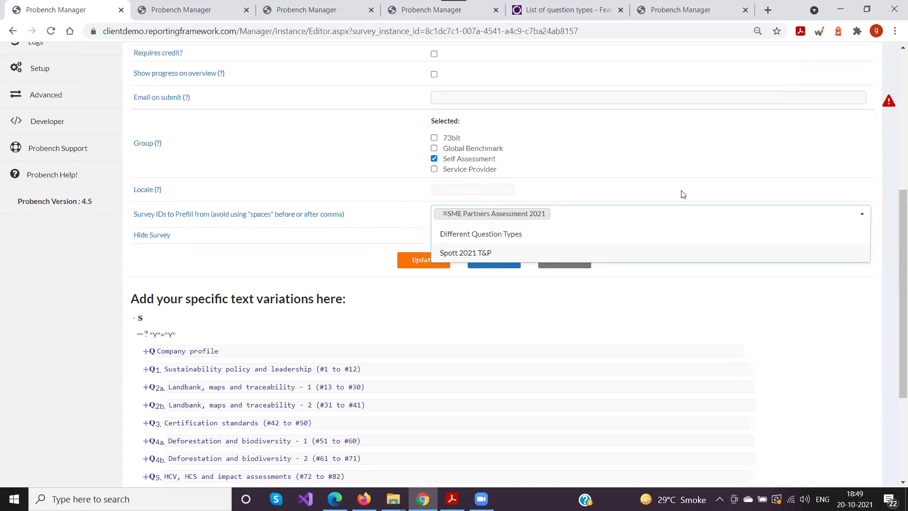
click(519, 241)
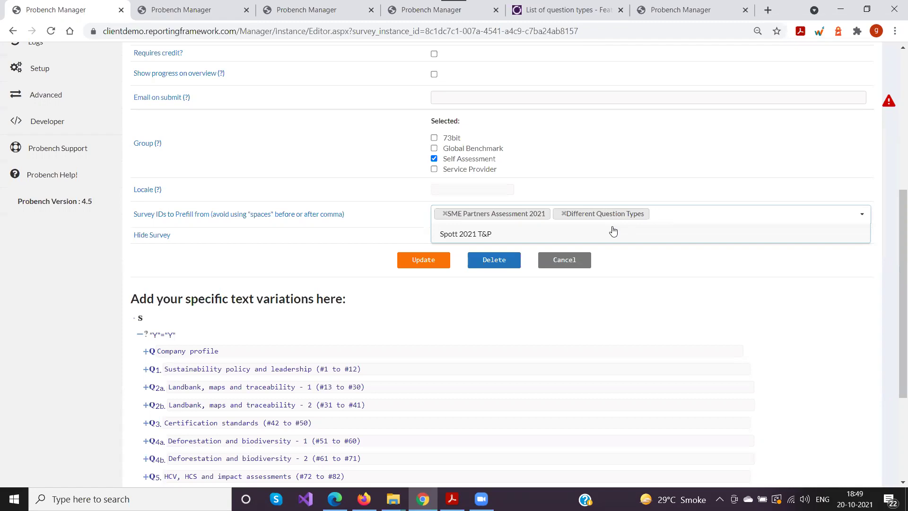
click(374, 247)
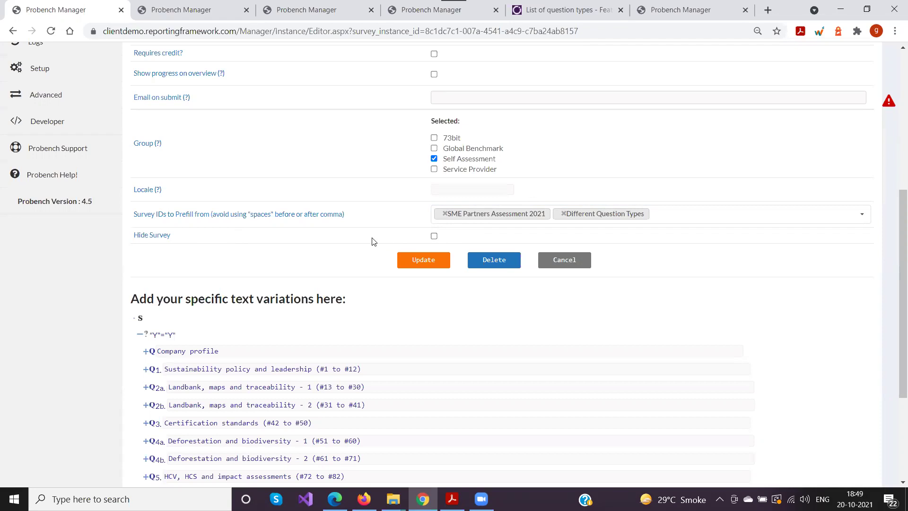
scroll(256, 263, up, 3)
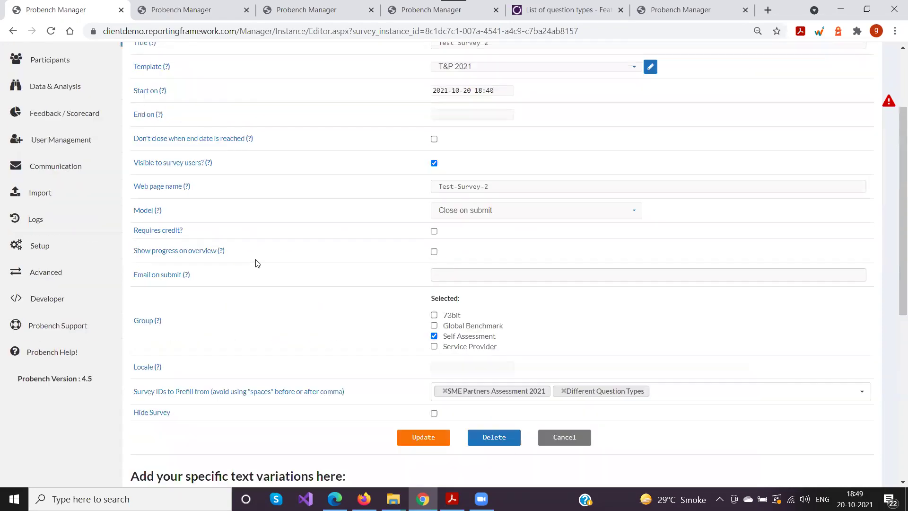
scroll(256, 263, up, 2)
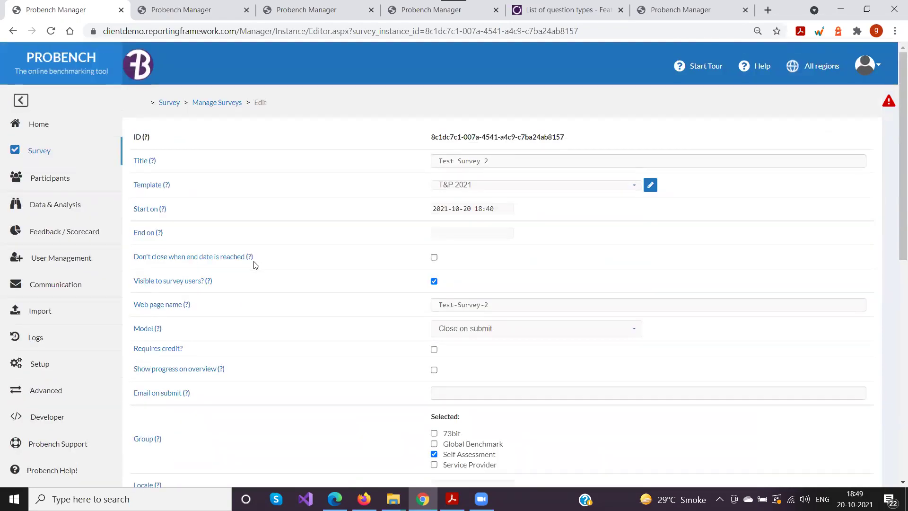
mouse_move(250, 258)
scroll(364, 181, down, 9)
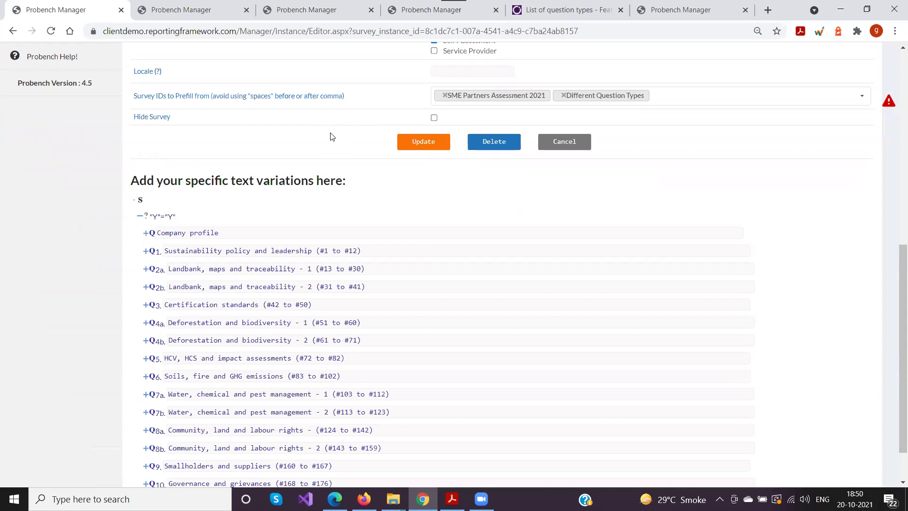
scroll(331, 136, up, 1)
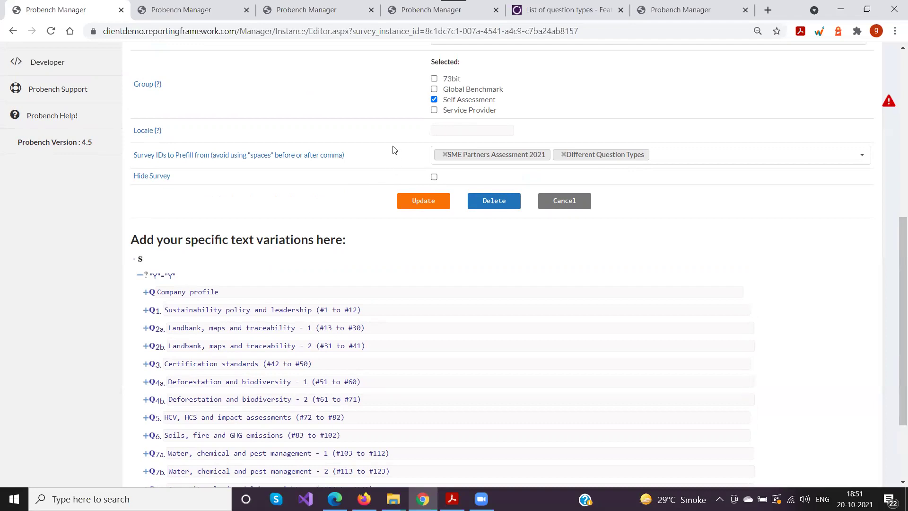
scroll(392, 151, up, 5)
scroll(335, 158, up, 3)
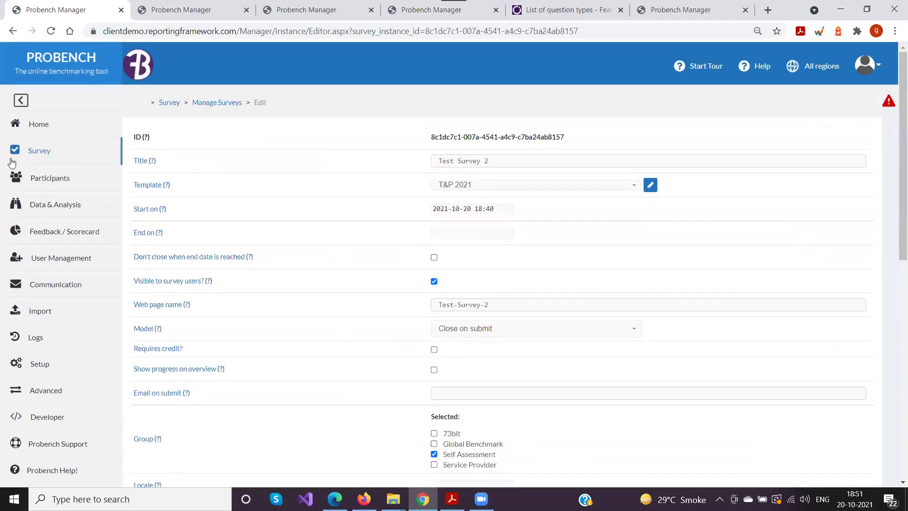
Bring up Manage Participants in a new tab and log into the 73bit Test Company portal
click(50, 179)
middle_click(60, 203)
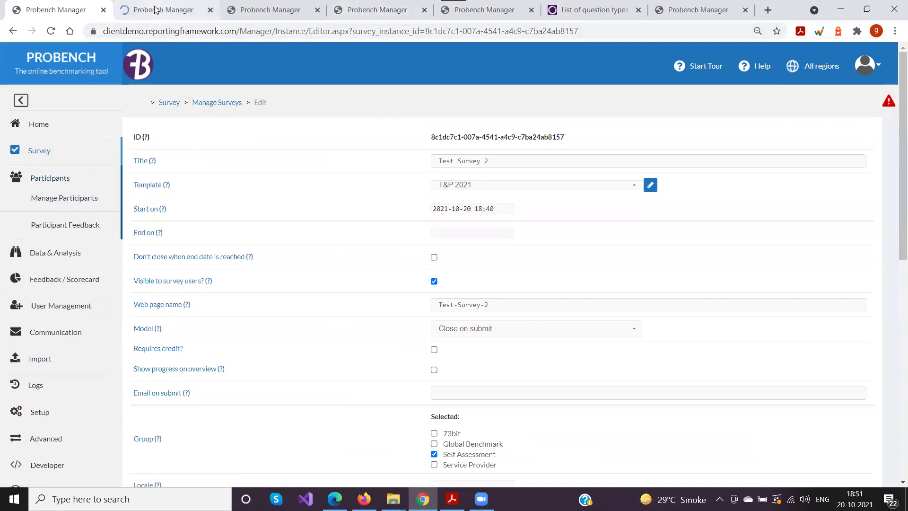
click(158, 10)
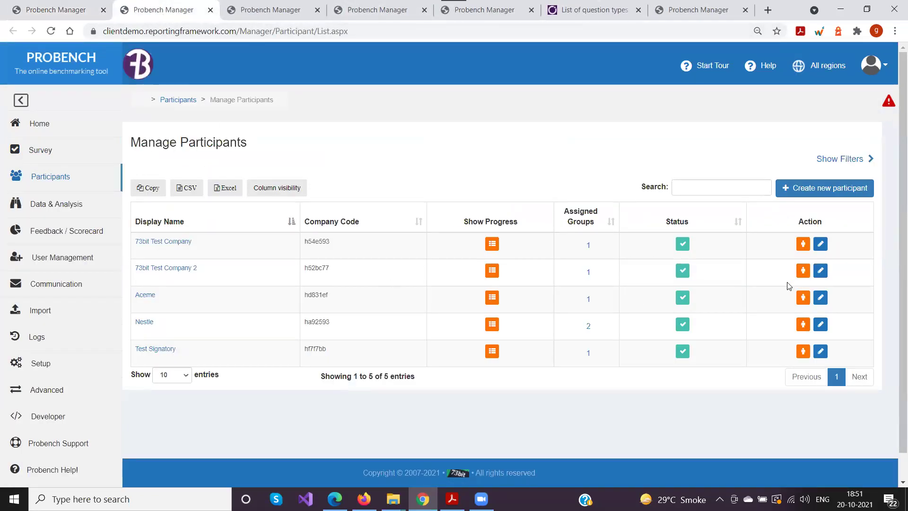
click(803, 243)
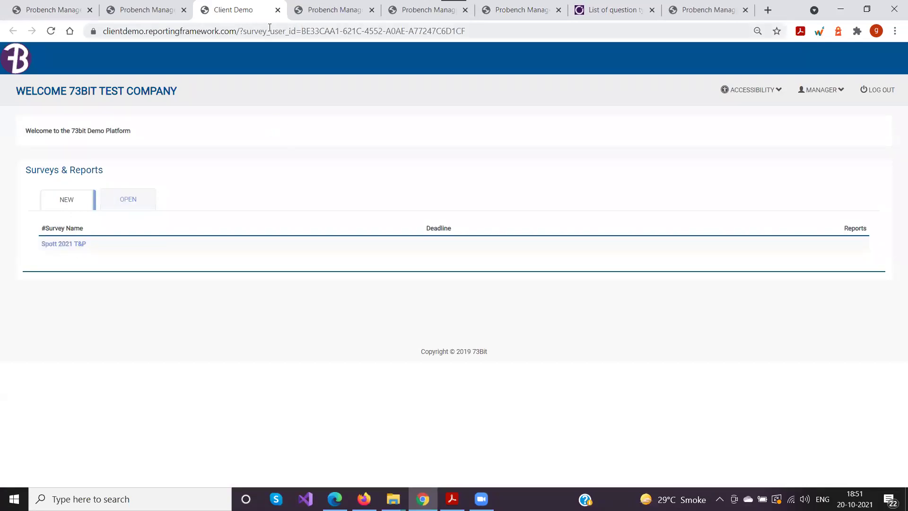
Check the portal's OPEN surveys list, then return to the Manage Participants tab
click(121, 14)
click(24, 9)
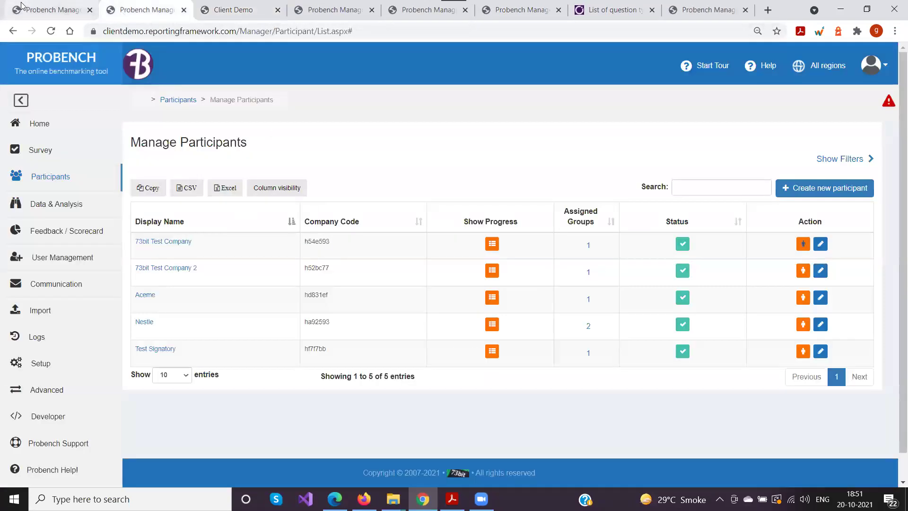
scroll(410, 259, down, 1)
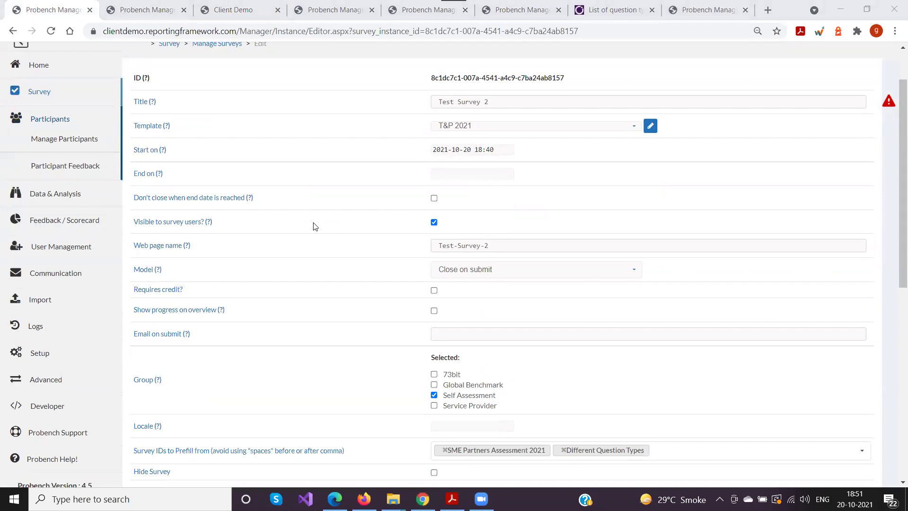
click(246, 10)
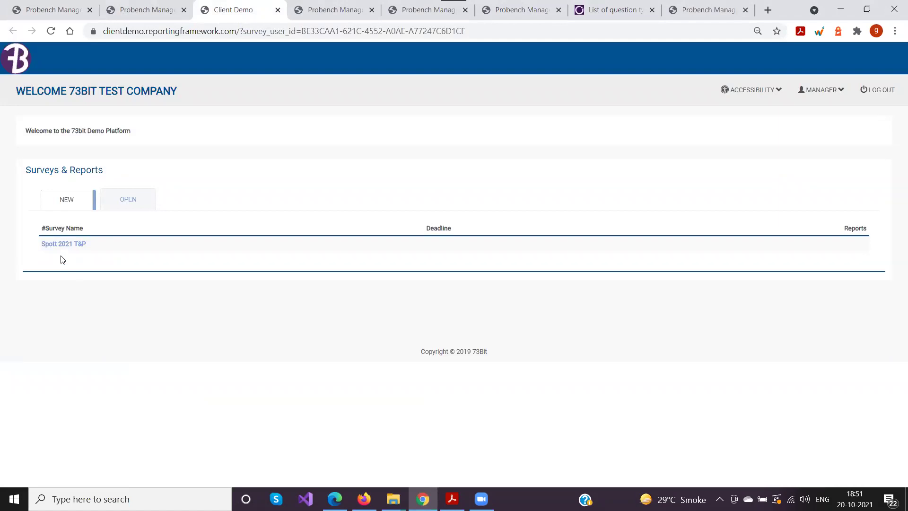
click(126, 200)
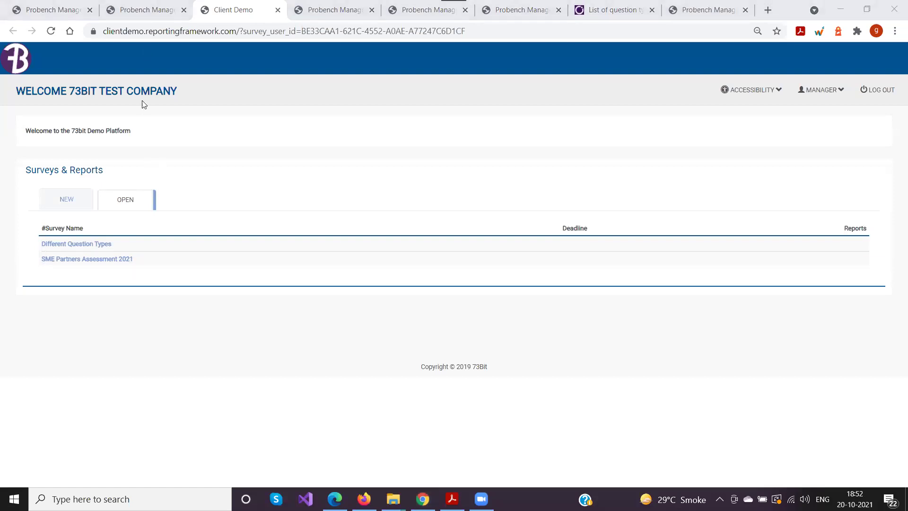
click(144, 13)
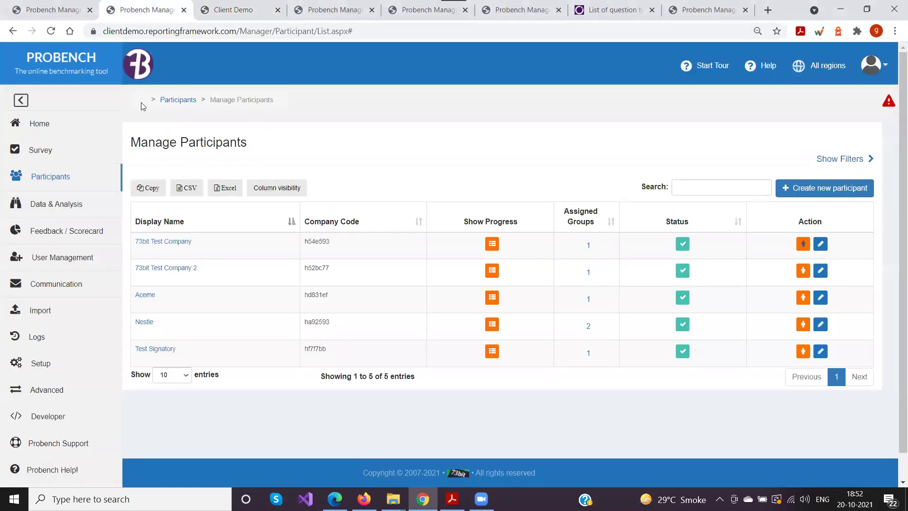
Return to the Test Survey 2 edit form and scroll up and down through its settings
scroll(171, 213, down, 1)
click(68, 11)
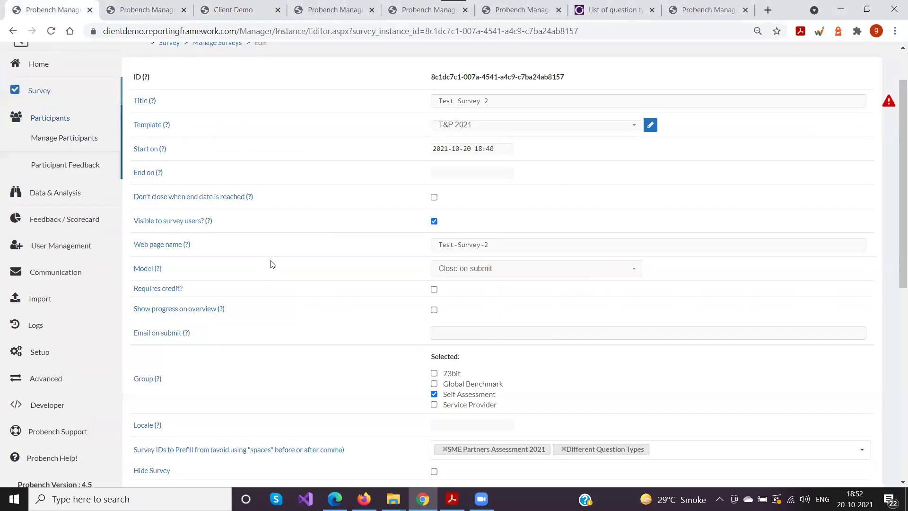
scroll(270, 263, down, 3)
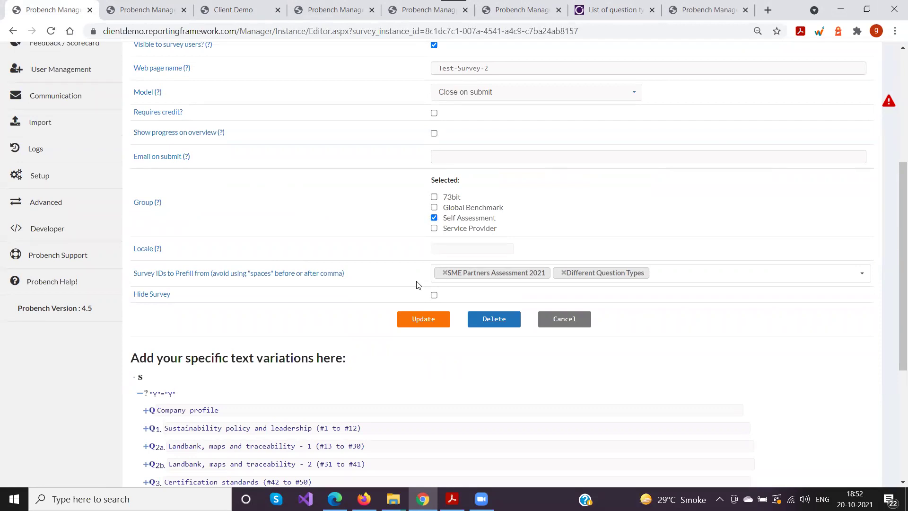
scroll(365, 277, up, 5)
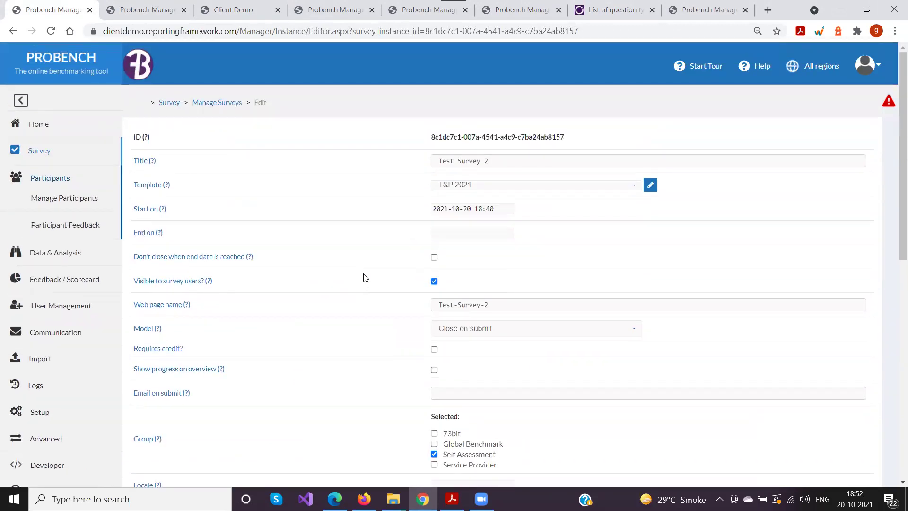
scroll(344, 244, down, 3)
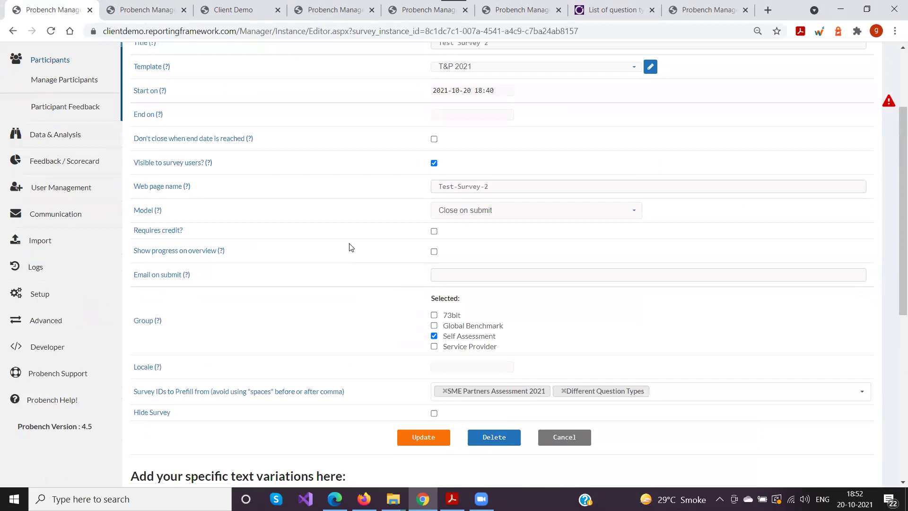
scroll(355, 255, up, 1)
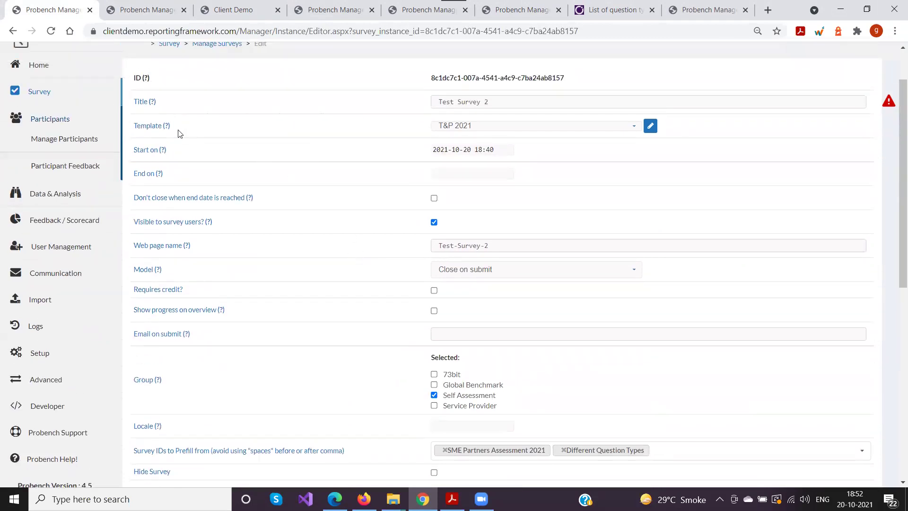
scroll(303, 286, down, 4)
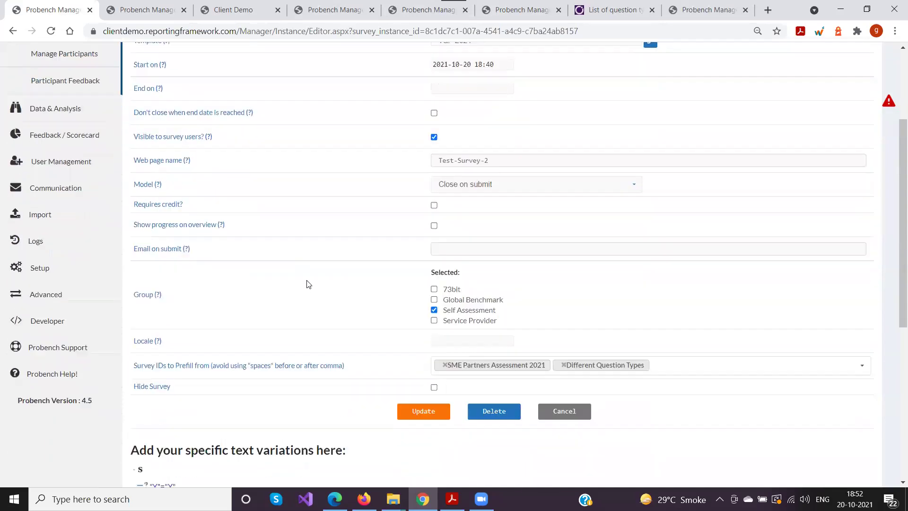
scroll(305, 279, up, 3)
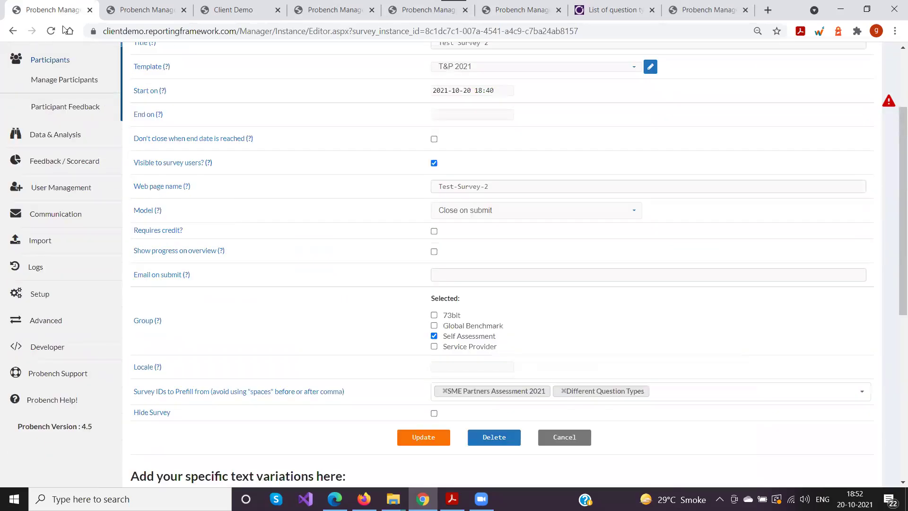
scroll(142, 113, up, 3)
click(206, 103)
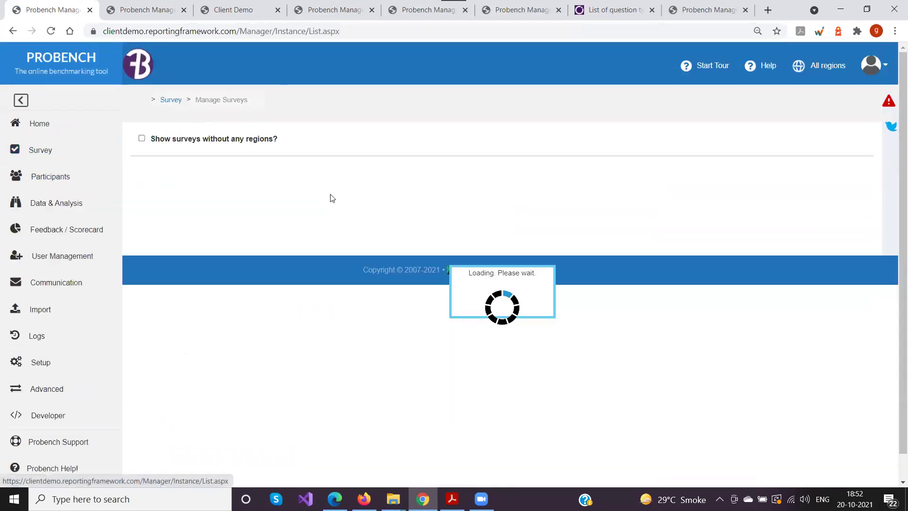
click(841, 216)
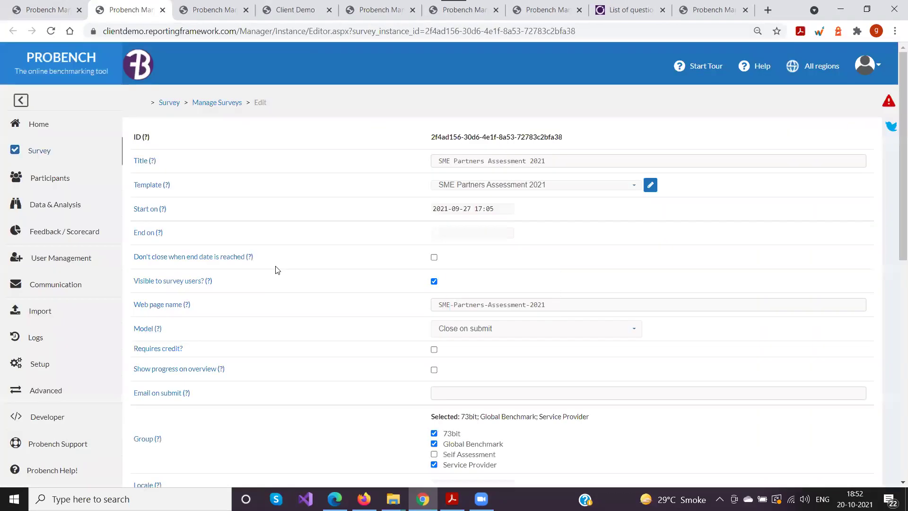
scroll(284, 268, down, 3)
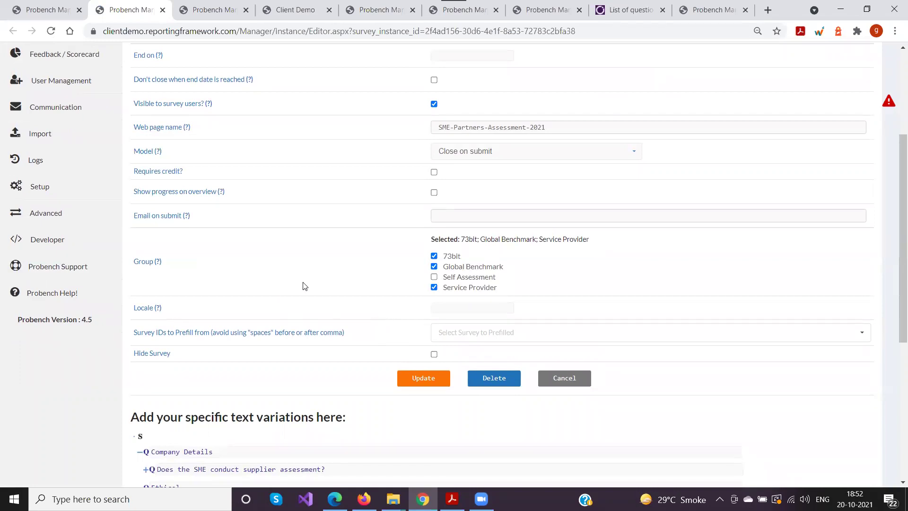
scroll(334, 288, up, 2)
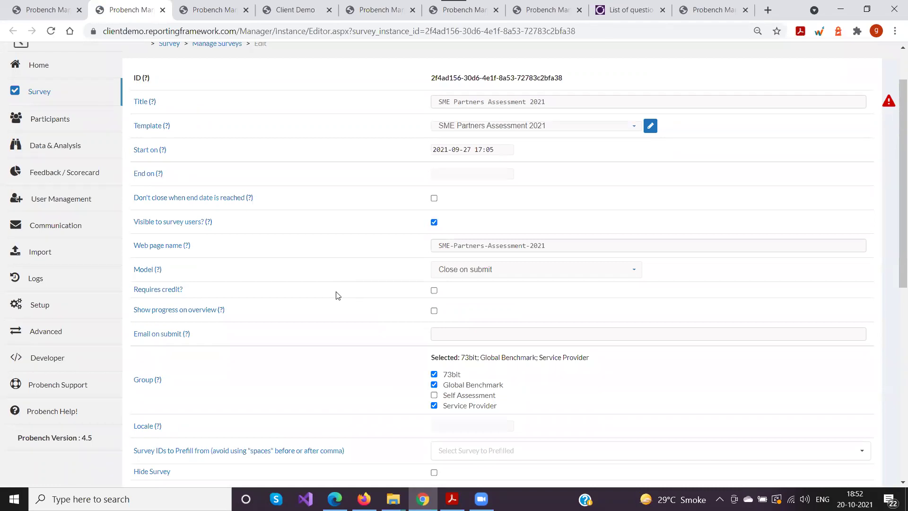
scroll(368, 263, down, 2)
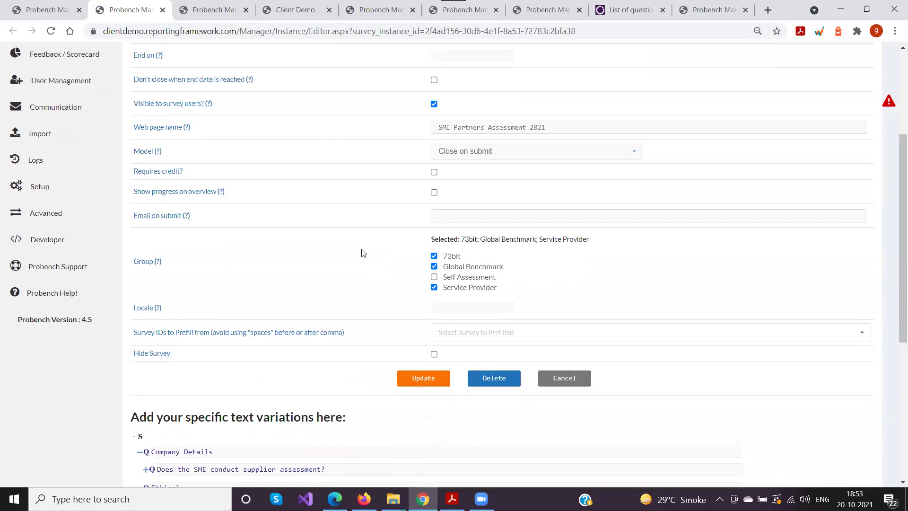
scroll(363, 253, down, 5)
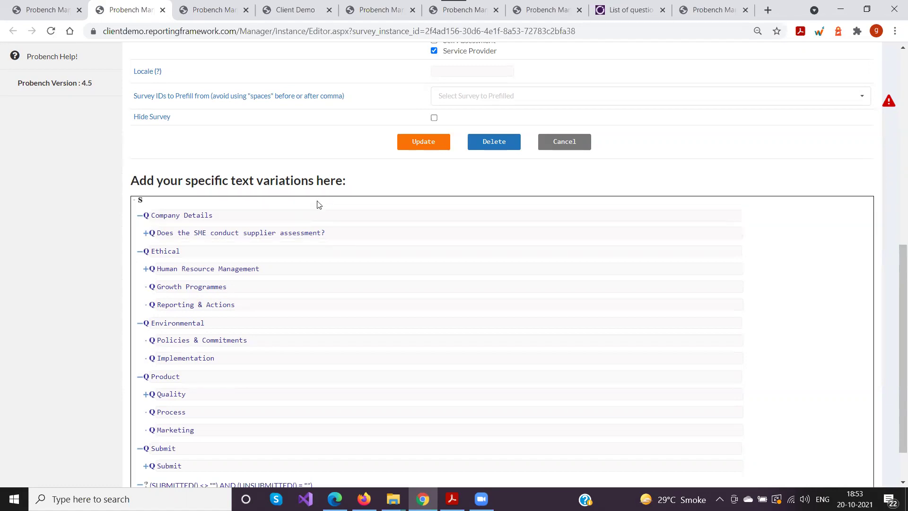
scroll(316, 204, down, 1)
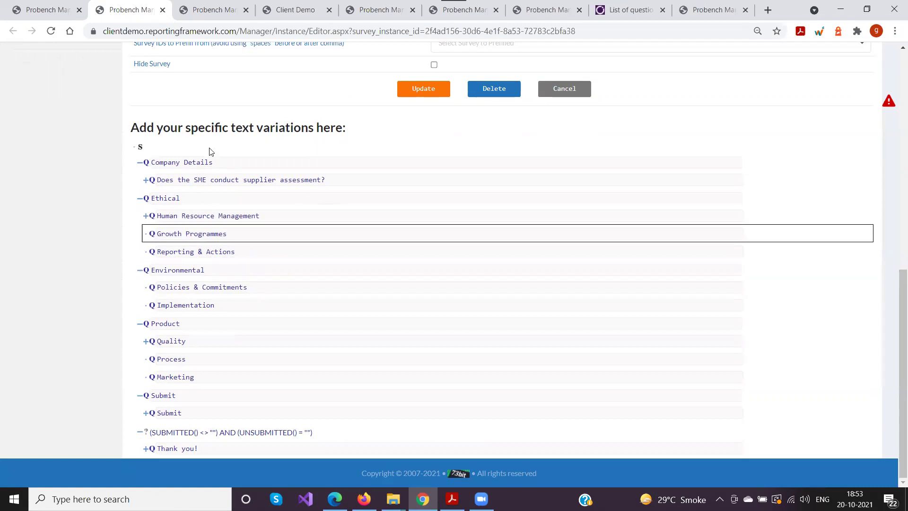
drag(131, 130, 393, 135)
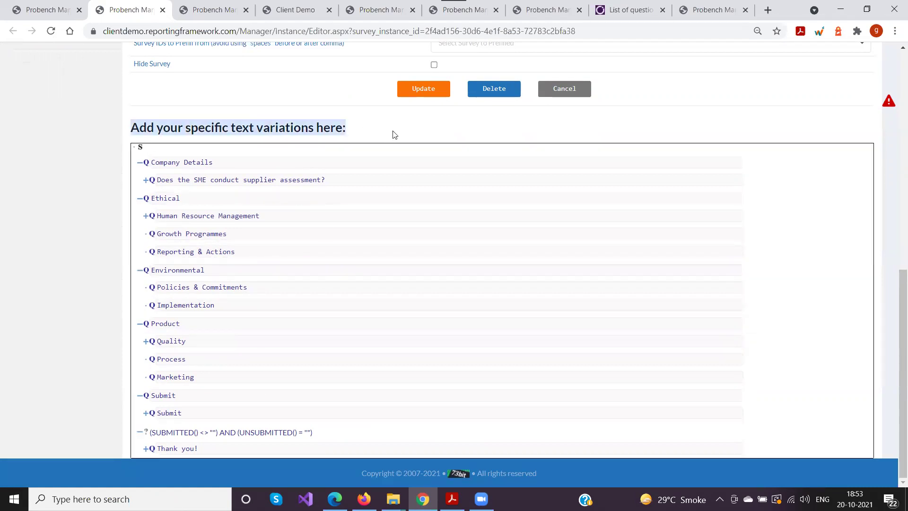
scroll(270, 173, up, 10)
scroll(292, 251, down, 10)
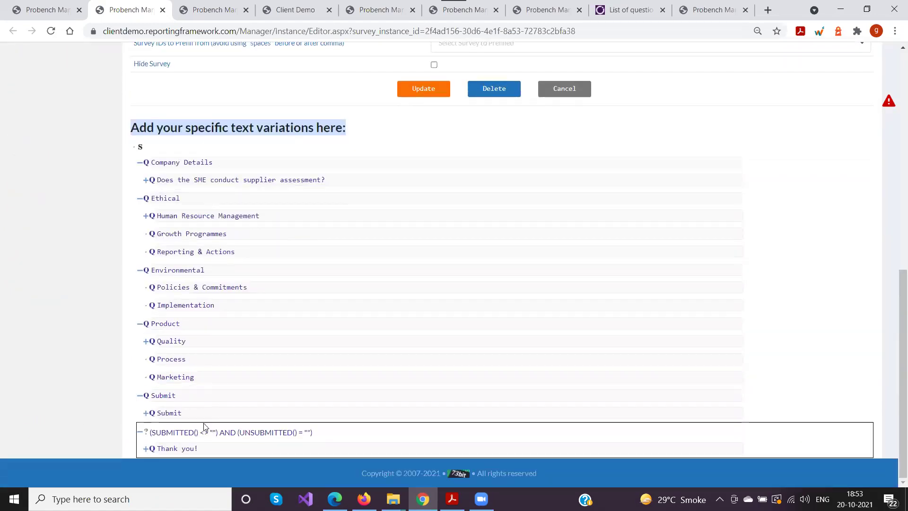
scroll(28, 312, up, 10)
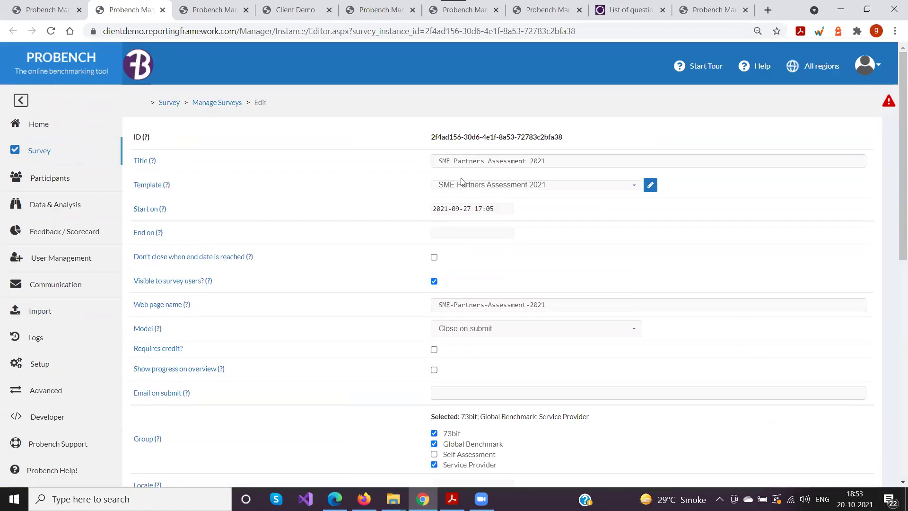
scroll(368, 197, down, 9)
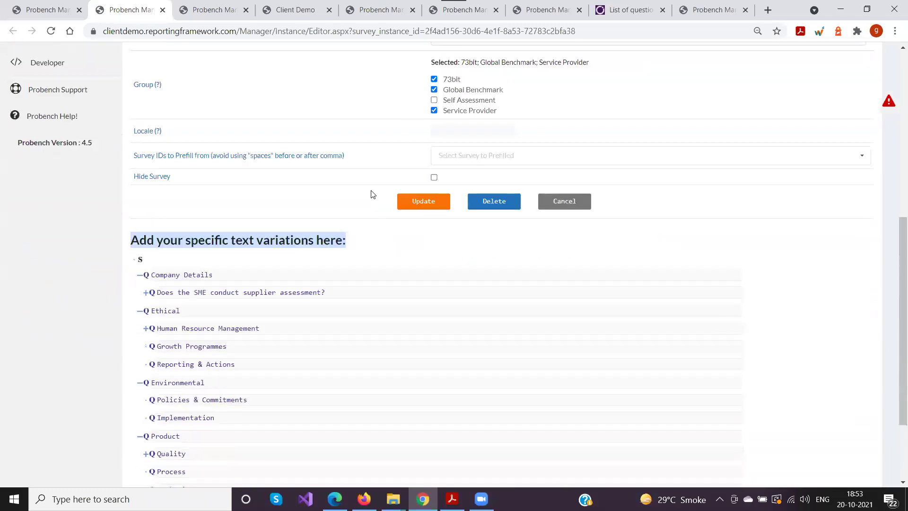
Set the locale to 'fr', then view text variations for Company Details and the supplier-assessment question
click(438, 72)
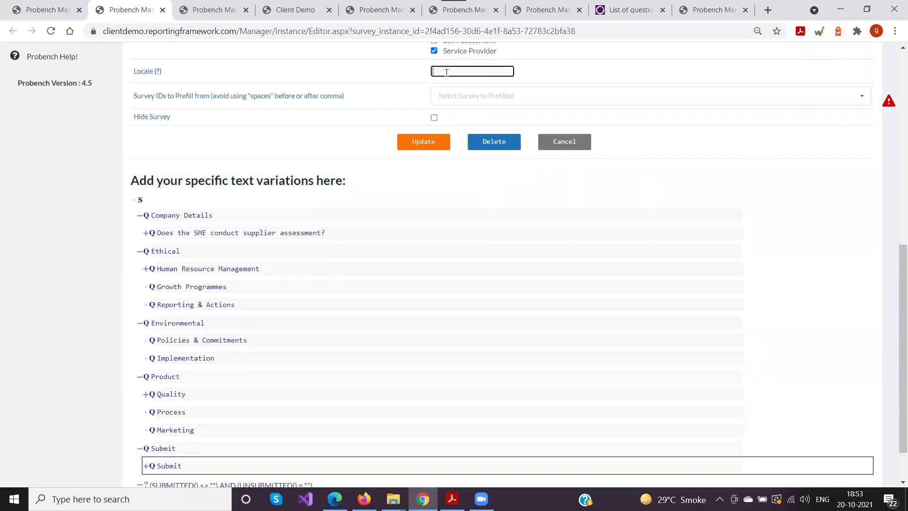
text(fr)
click(168, 213)
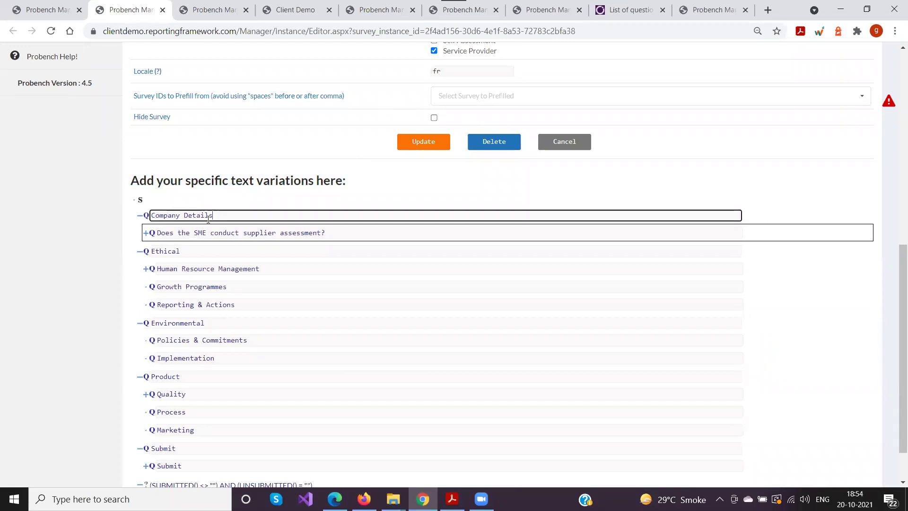
click(329, 229)
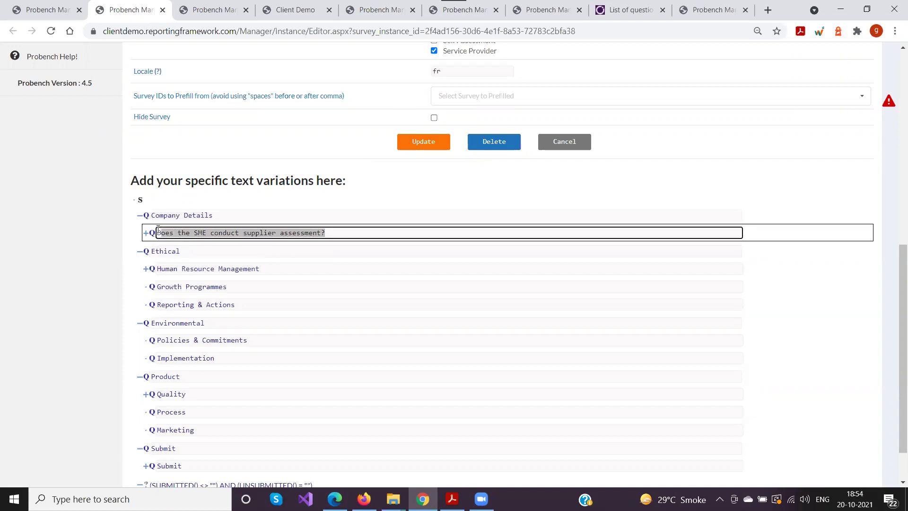
scroll(132, 237, up, 9)
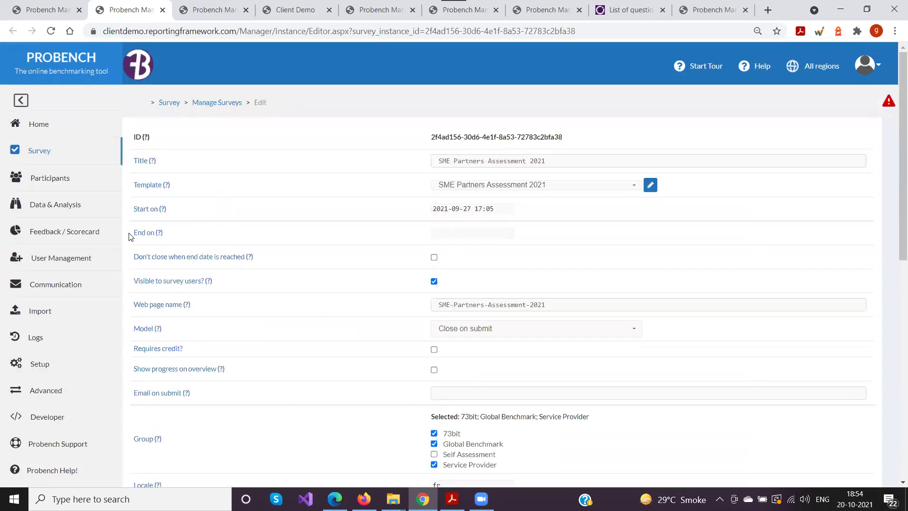
click(558, 158)
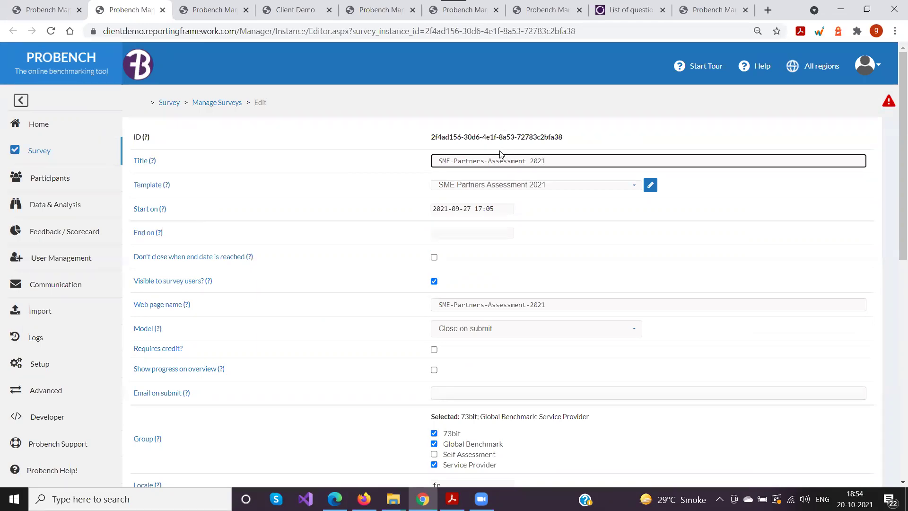
scroll(421, 189, down, 10)
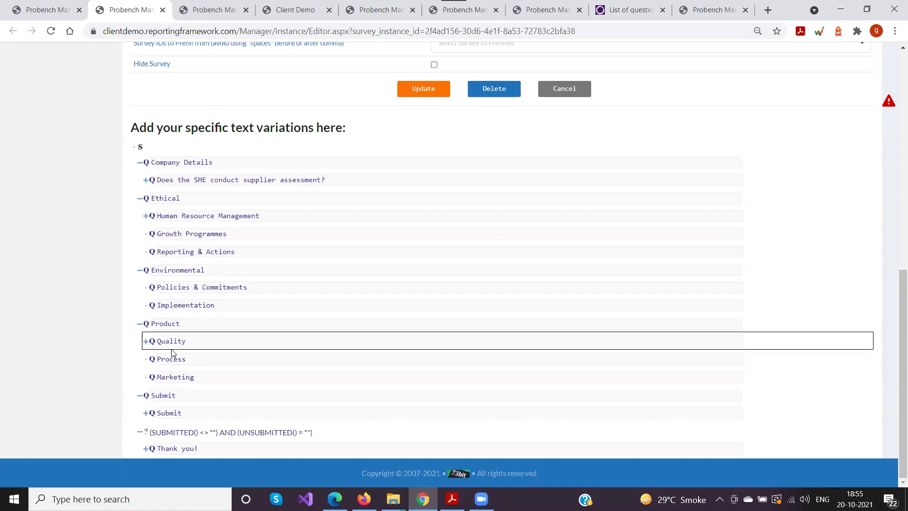
scroll(172, 354, up, 10)
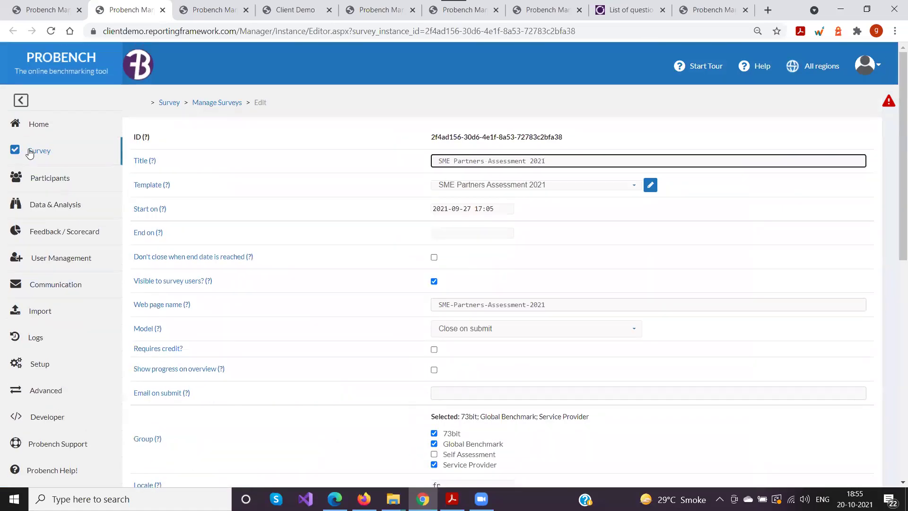
Expand the Survey sidebar pages, scroll the editor, and go back to the Manage Surveys list
click(40, 152)
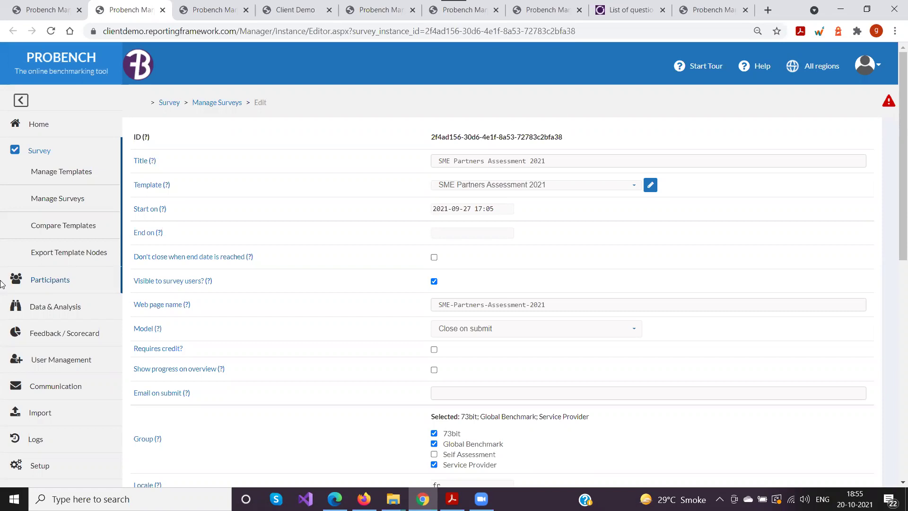
scroll(1, 284, down, 15)
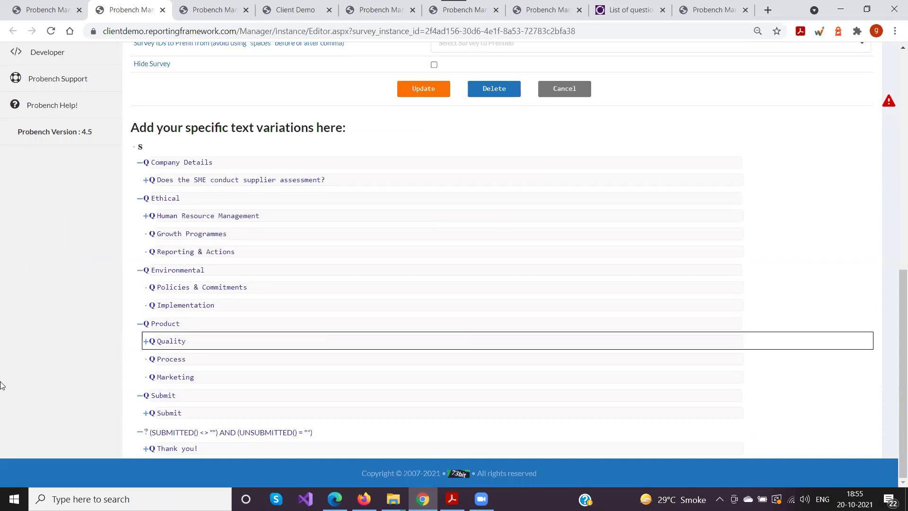
scroll(91, 325, up, 15)
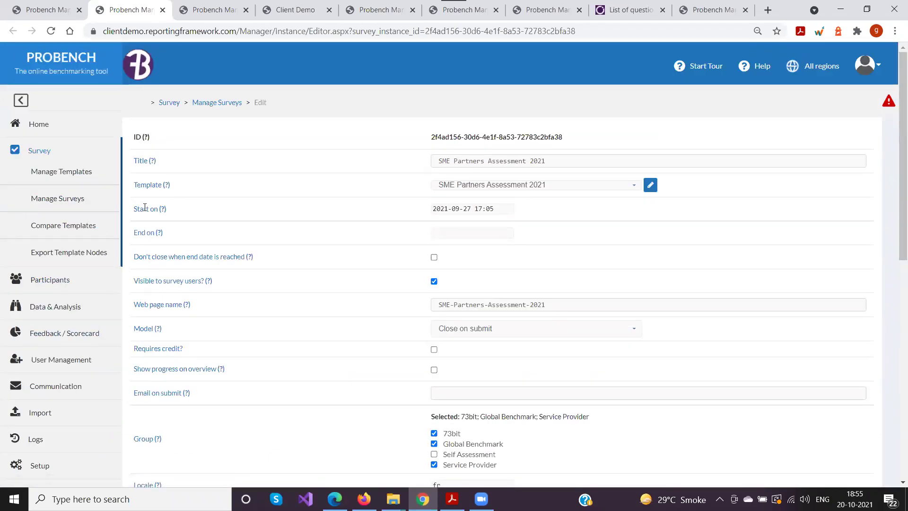
click(227, 104)
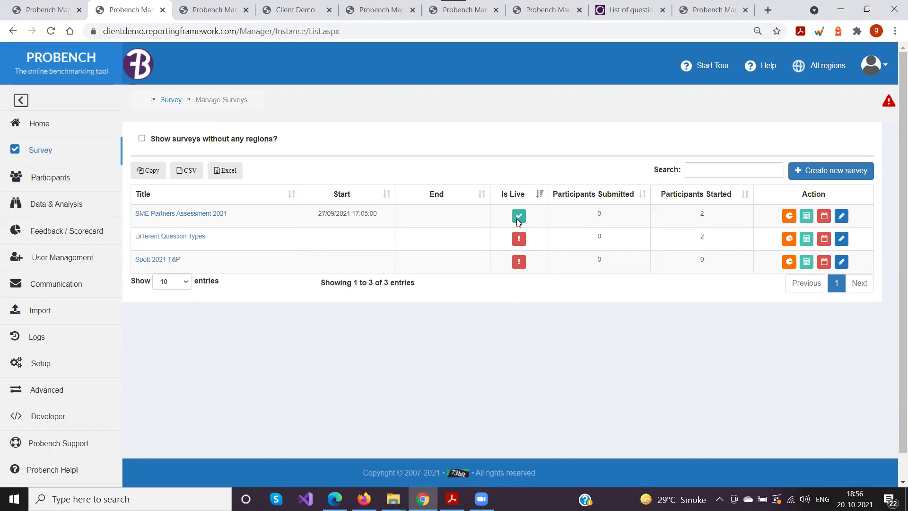
Open SME Partners Assessment 2021 for editing in a new tab from the other survey list
mouse_move(517, 219)
click(44, 12)
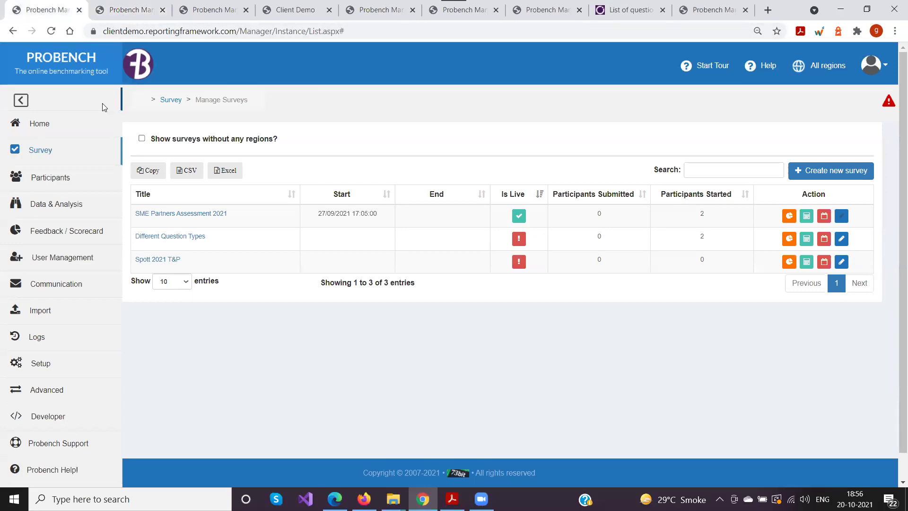
click(840, 226)
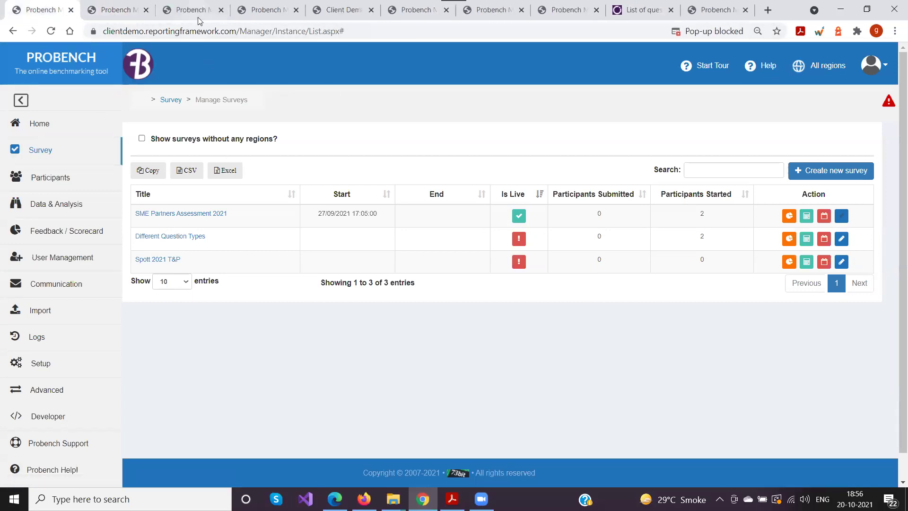
click(194, 11)
Review the survey's settings, including 'Visible to survey users?', then return to Manage Surveys
scroll(312, 336, down, 1)
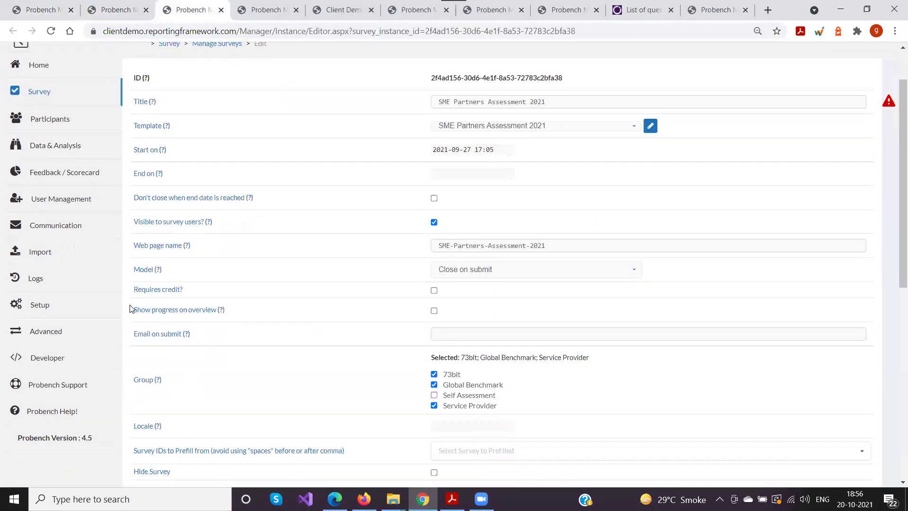
drag(130, 219, 322, 214)
click(474, 225)
drag(134, 221, 227, 222)
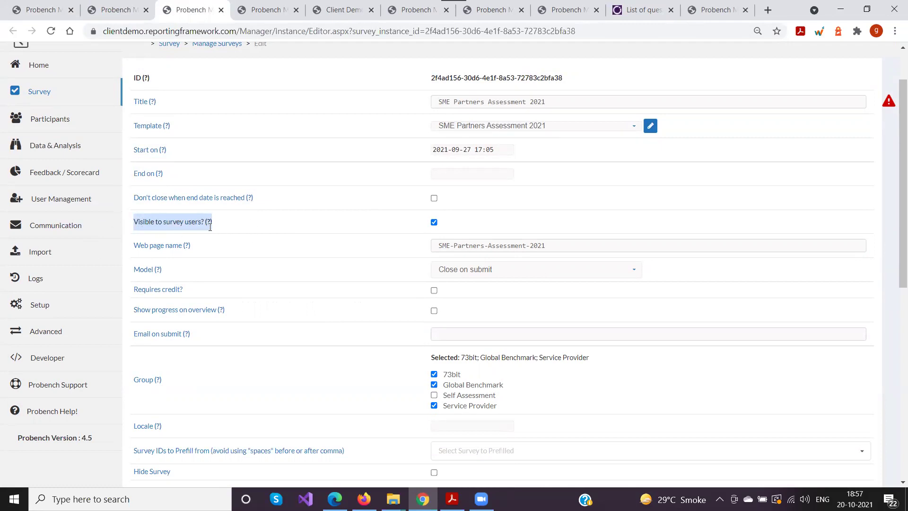
click(114, 9)
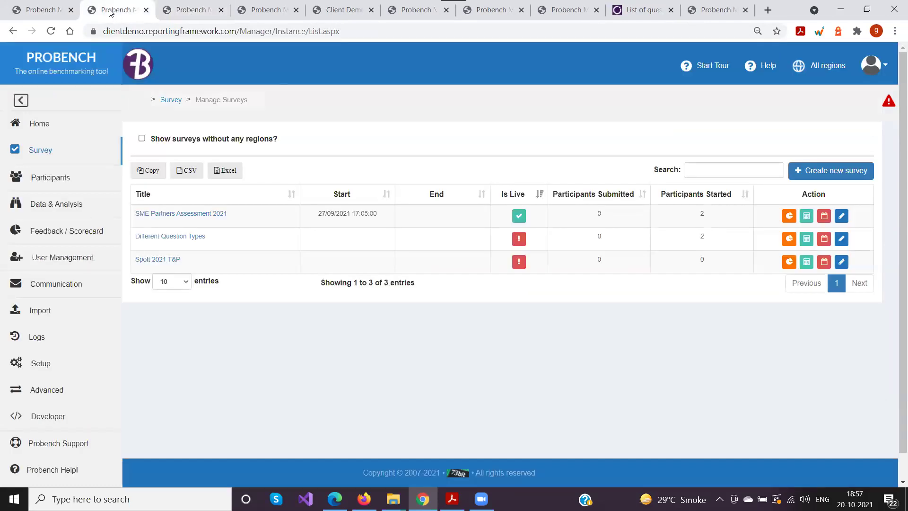
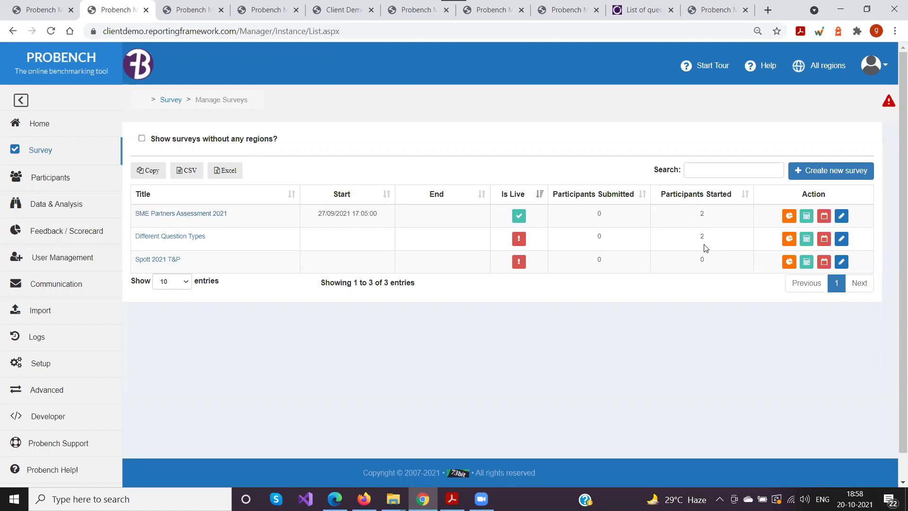
Show participant progress for SME Partners Assessment 2021, listing 73bit Test Company and Aceme
click(789, 218)
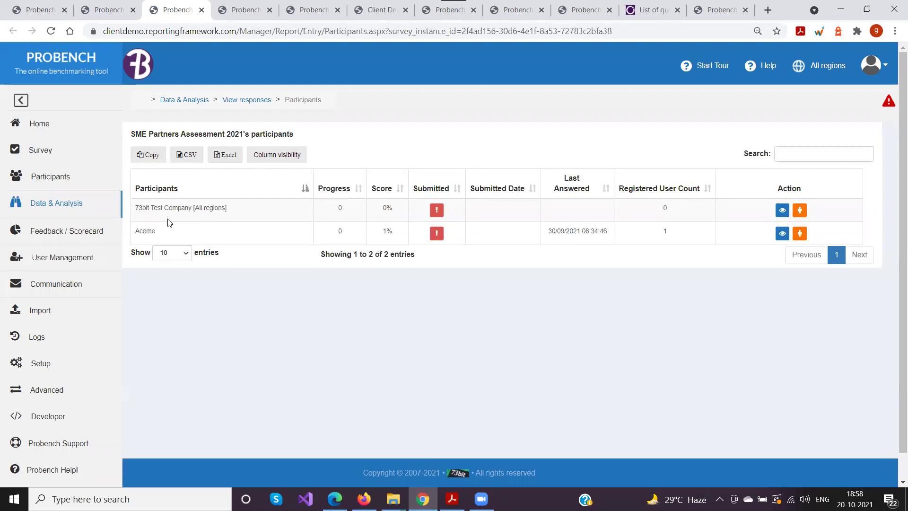
Sort the participants by Progress, then return to the Manage Surveys tab
double_click(340, 231)
click(359, 189)
click(103, 11)
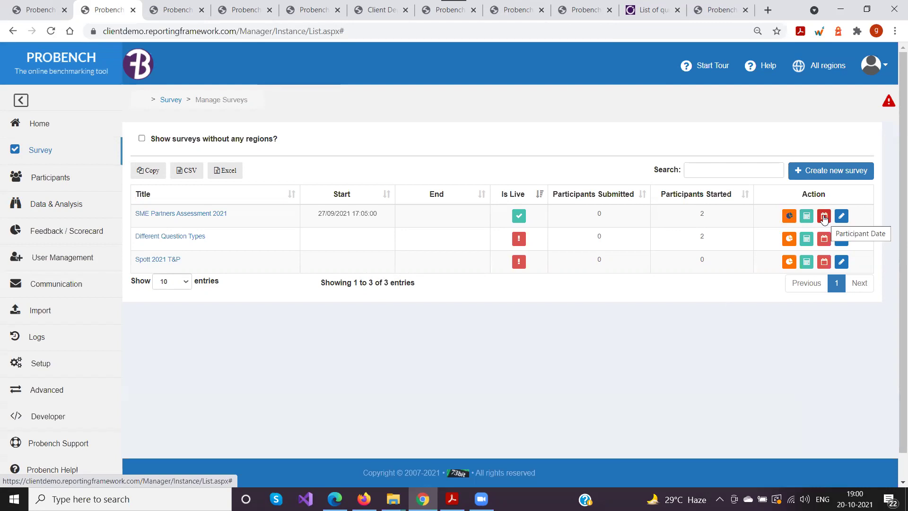
Open the Participant Date list for SME Partners Assessment 2021
click(824, 217)
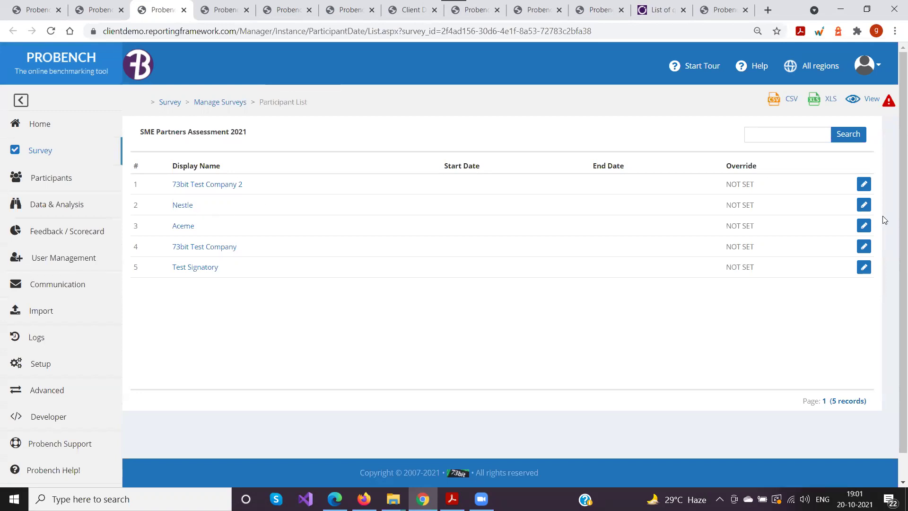
Give Nestle an override with end date 23 October 2021, then go back to the participant list
click(863, 205)
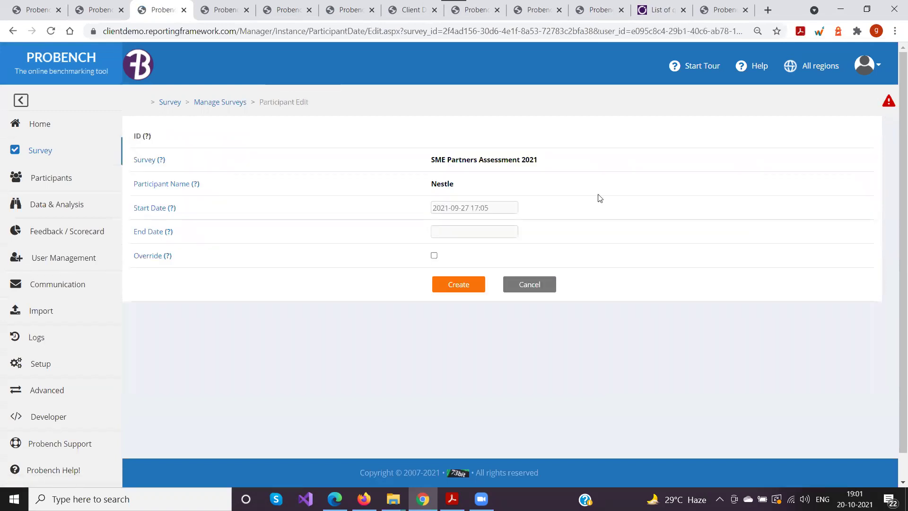
drag(498, 208, 433, 208)
click(374, 226)
click(448, 232)
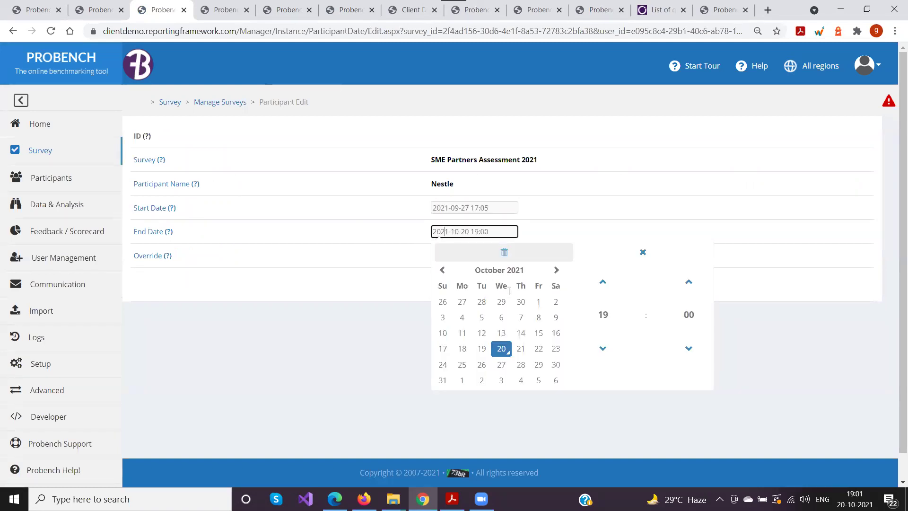
click(556, 350)
click(386, 302)
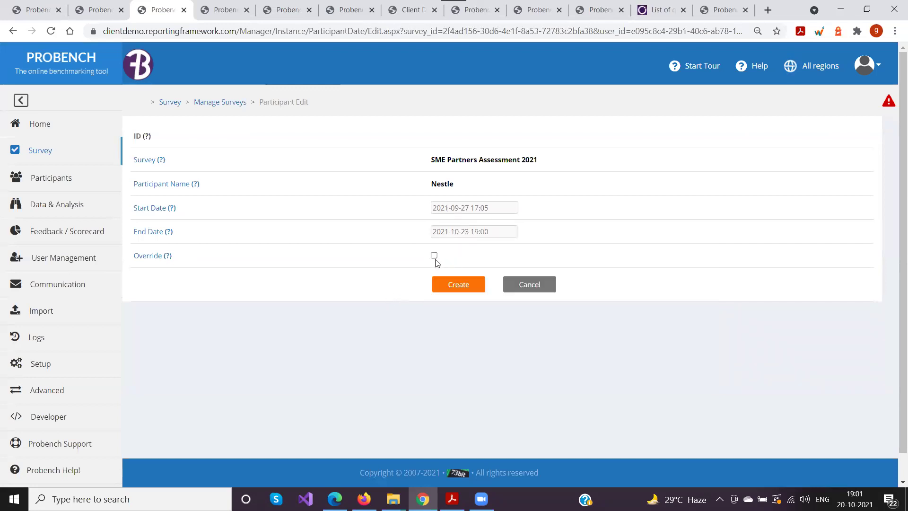
click(434, 255)
click(453, 286)
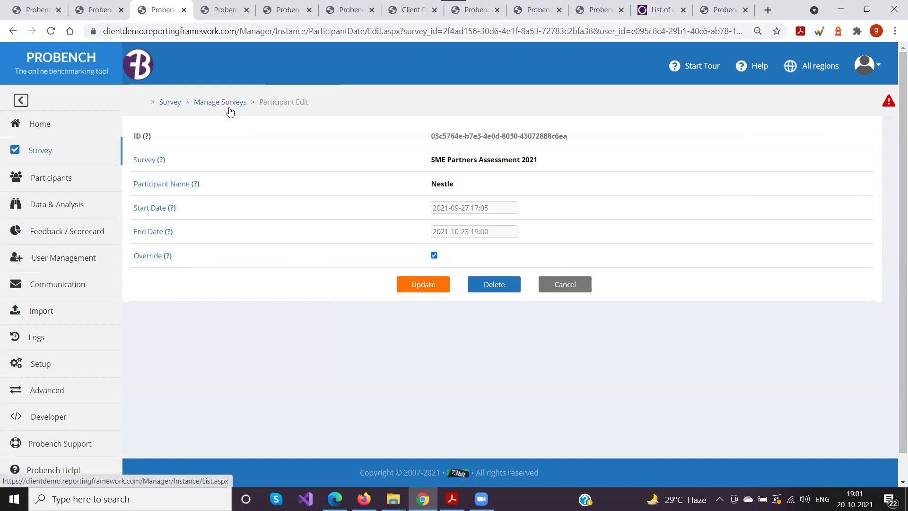
click(13, 31)
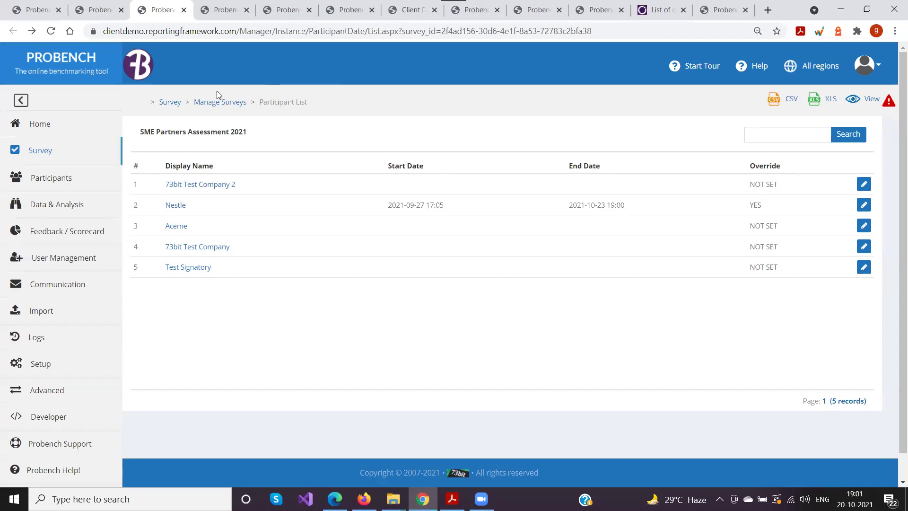
Return to the Manage Surveys list via the breadcrumb
click(209, 103)
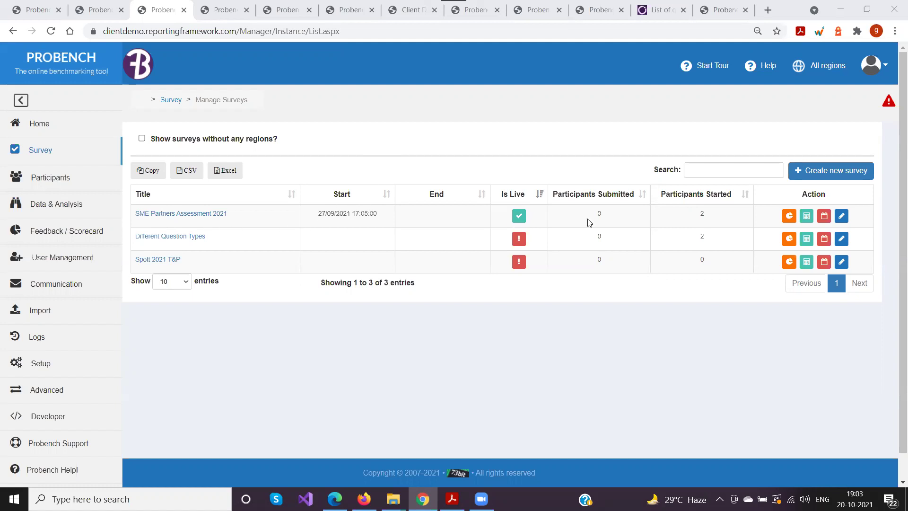
click(823, 216)
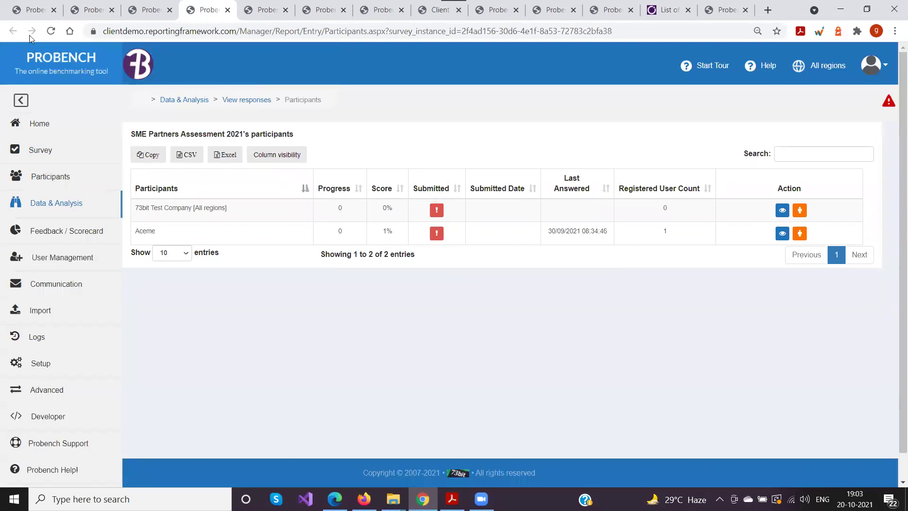
click(141, 6)
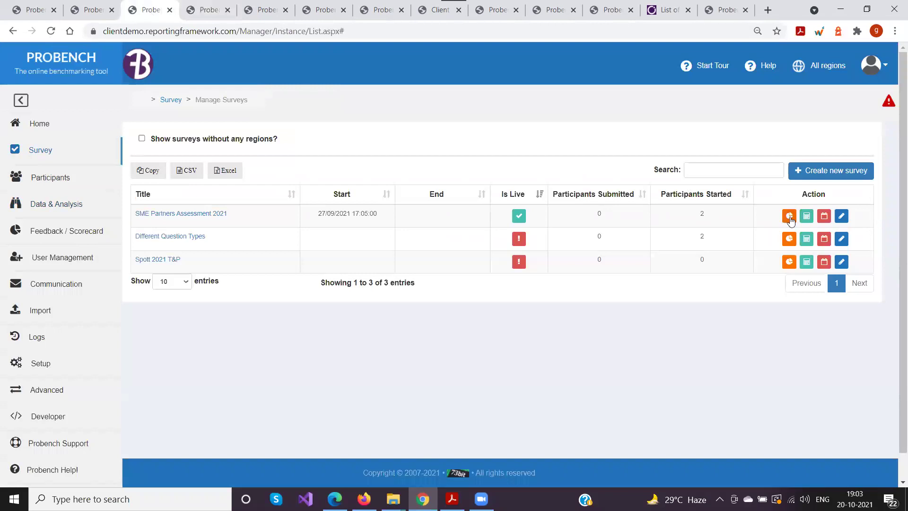
click(191, 8)
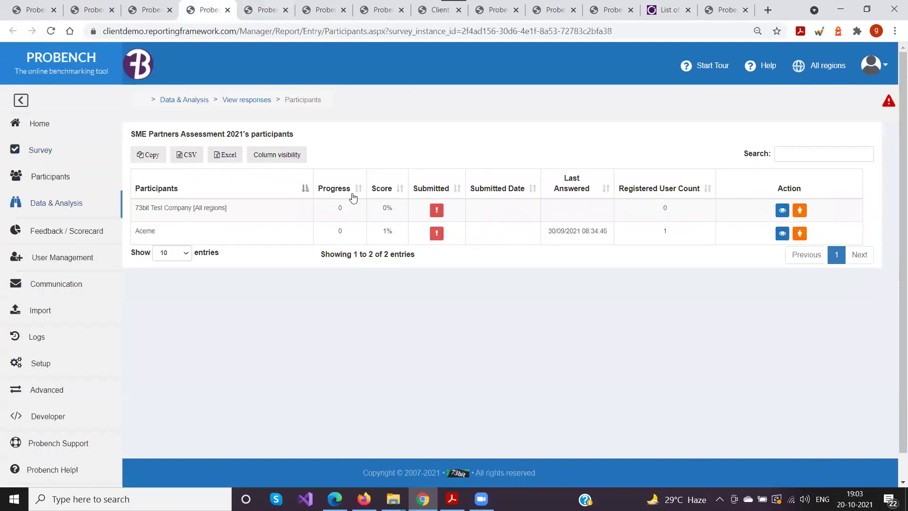
click(451, 190)
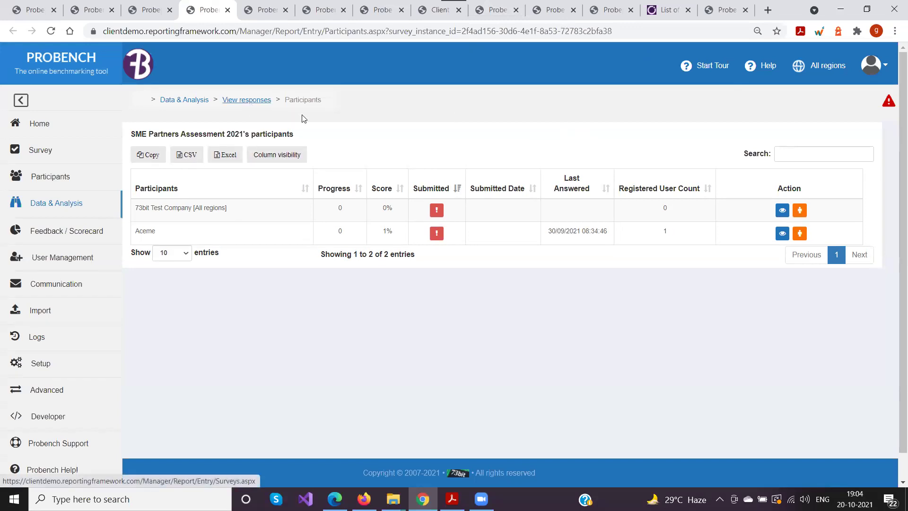
click(144, 14)
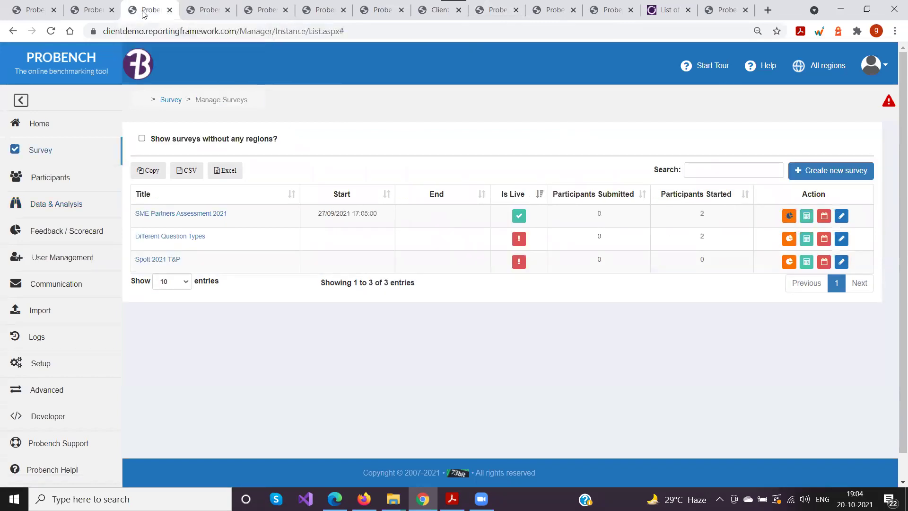
Open the SME Partners Assessment 2021 settings and inspect the e-mail-on-submit field
click(841, 216)
scroll(387, 259, down, 3)
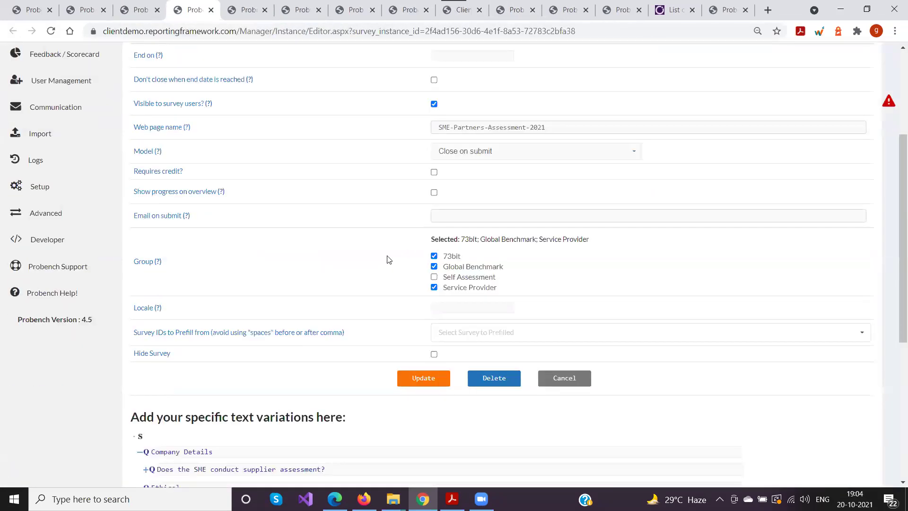
click(443, 216)
click(421, 218)
scroll(363, 215, up, 4)
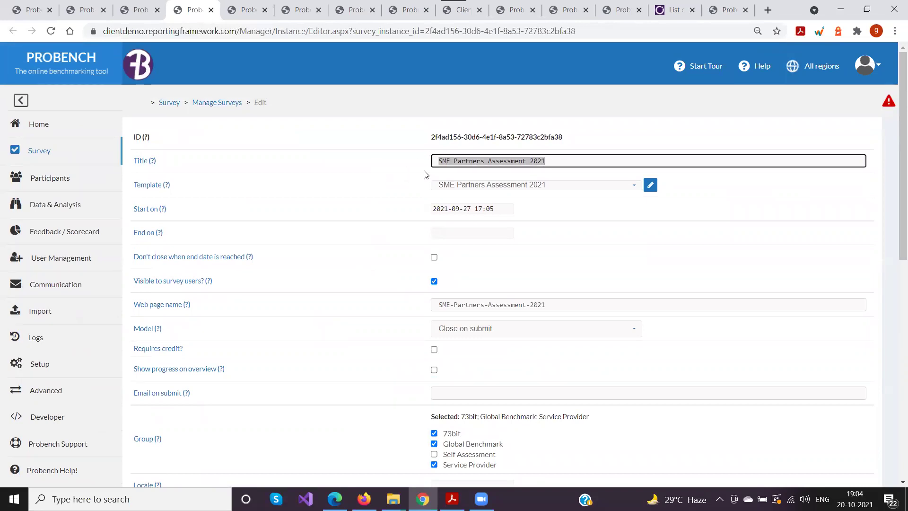
Append '-France' to the survey title
click(572, 167)
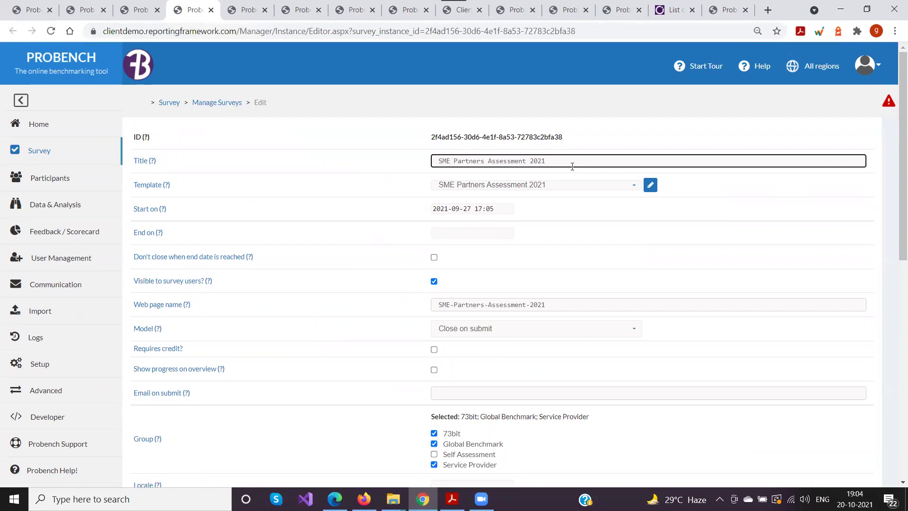
text(-Francs)
key(BackSpace)
text(e)
Remove '-France' from the title again and advance the slideshow to the Part 1 slide
scroll(283, 191, down, 3)
click(440, 274)
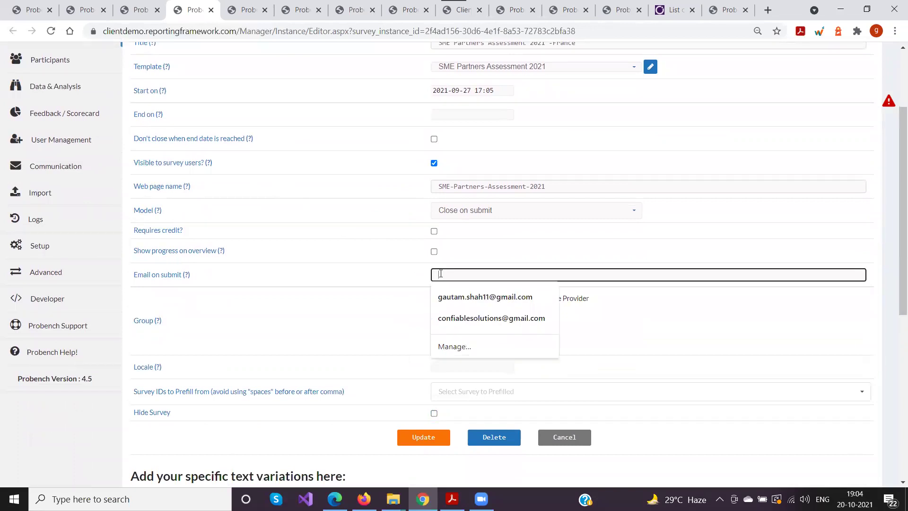
scroll(208, 229, up, 3)
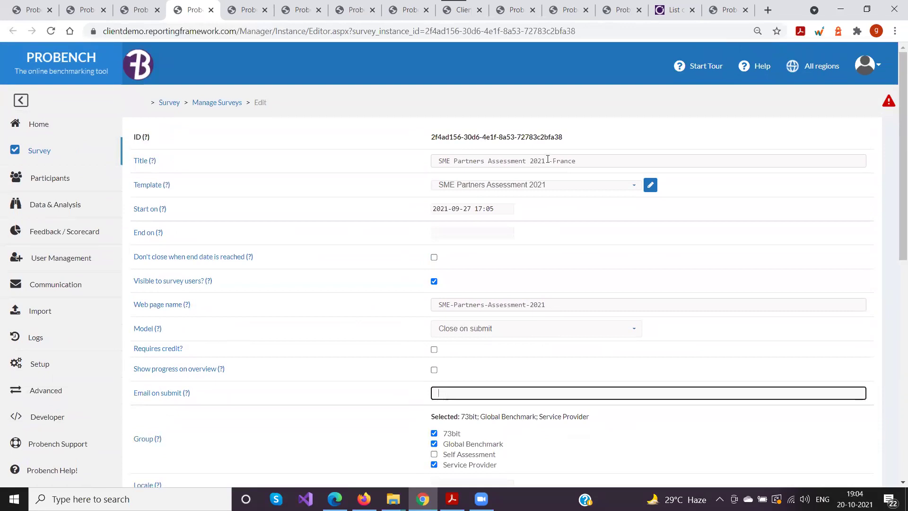
drag(548, 161, 577, 161)
key(BackSpace)
click(331, 200)
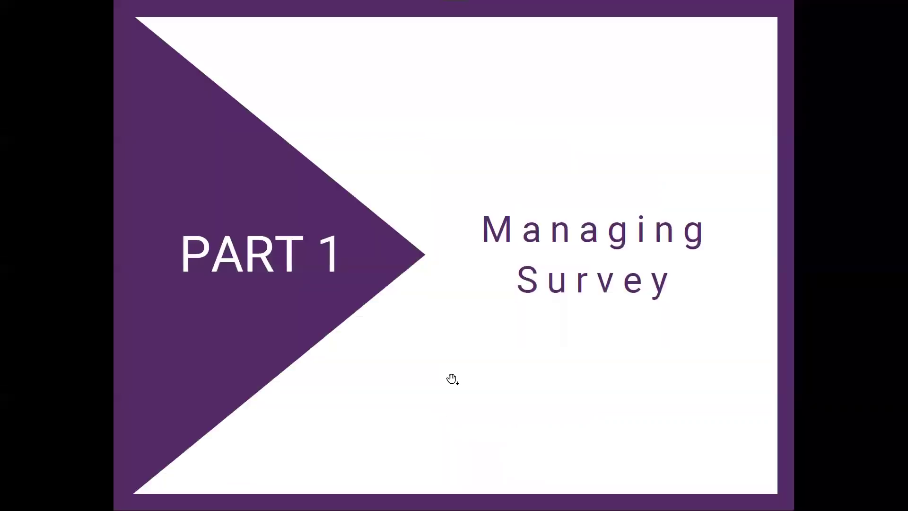
click(450, 345)
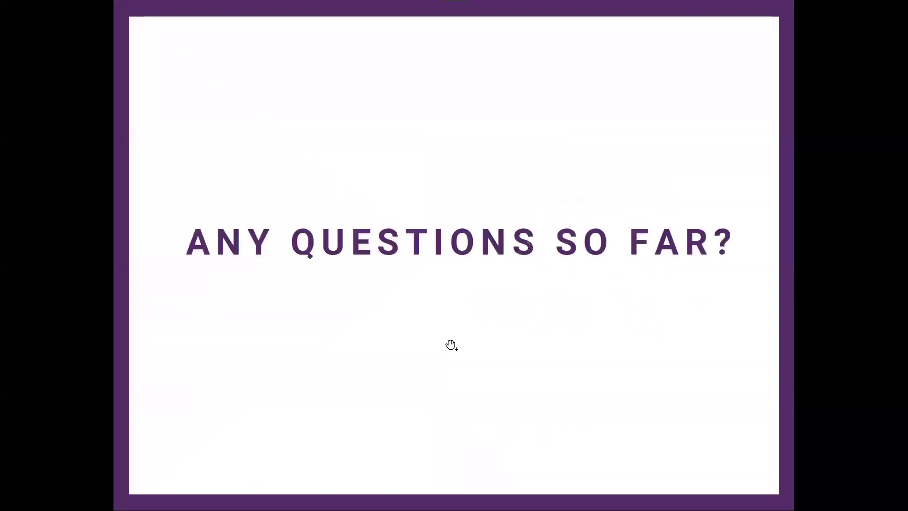
click(451, 346)
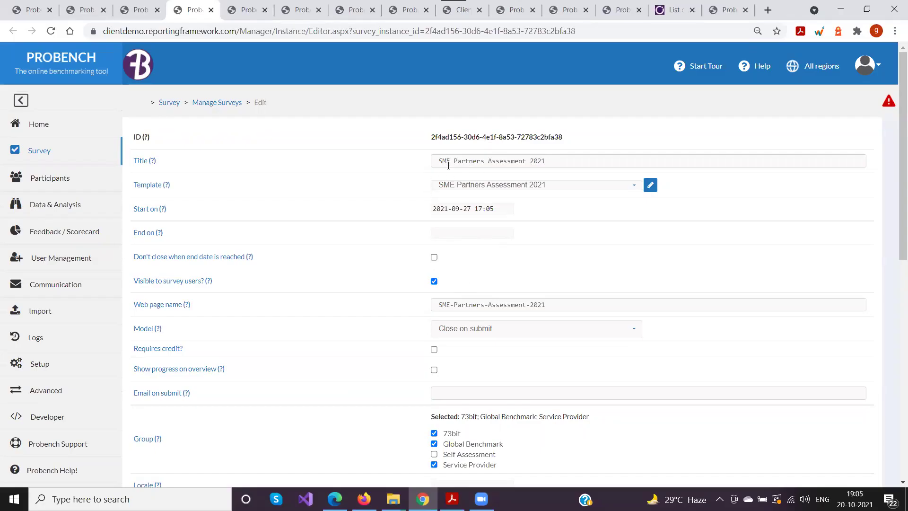
Open the SME Partners Assessment 2021 template in the template editor
drag(136, 183, 239, 191)
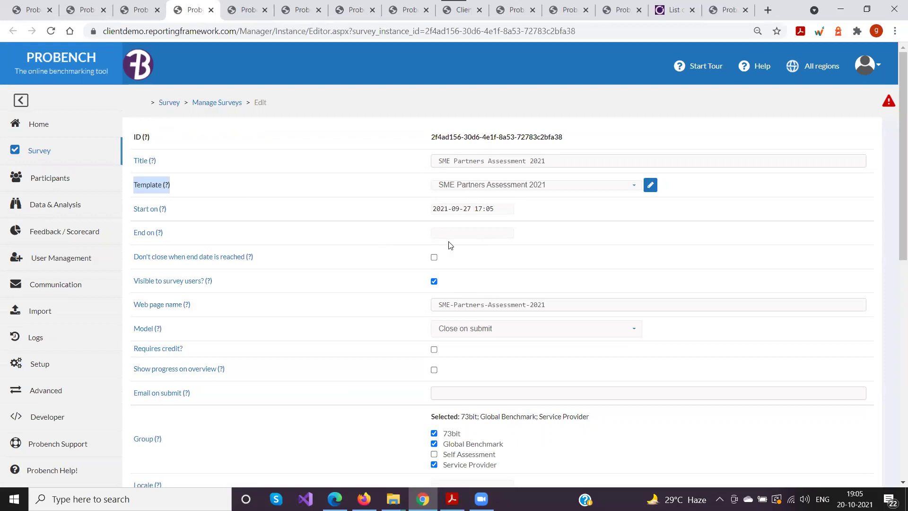
click(650, 185)
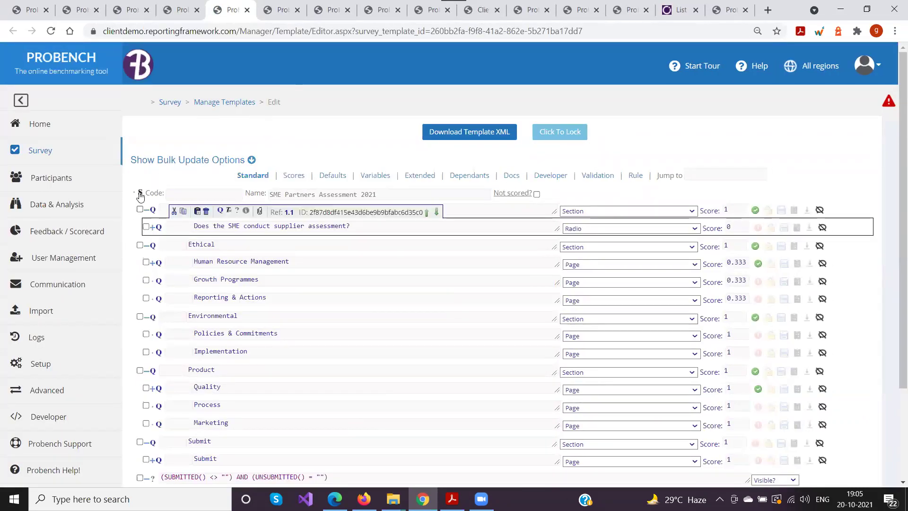
scroll(142, 208, down, 4)
scroll(126, 185, up, 2)
scroll(126, 185, up, 1)
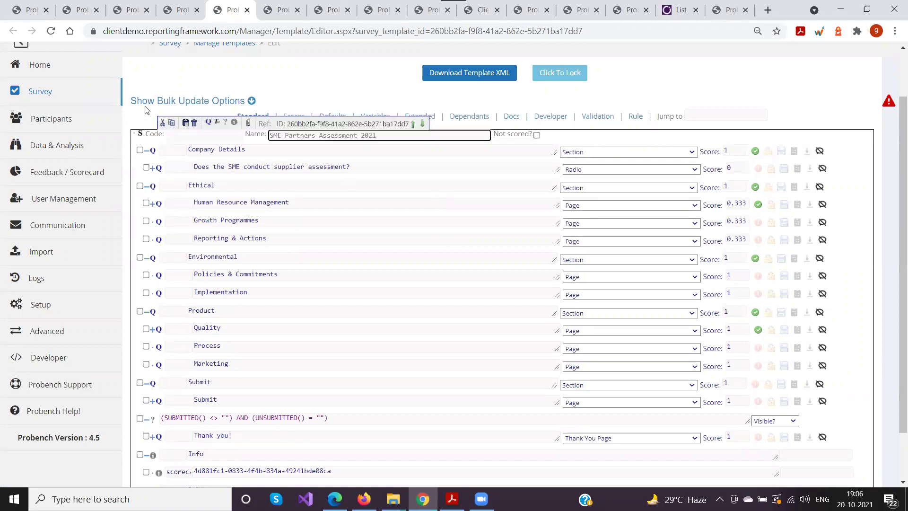
click(296, 136)
drag(383, 135, 253, 135)
click(280, 139)
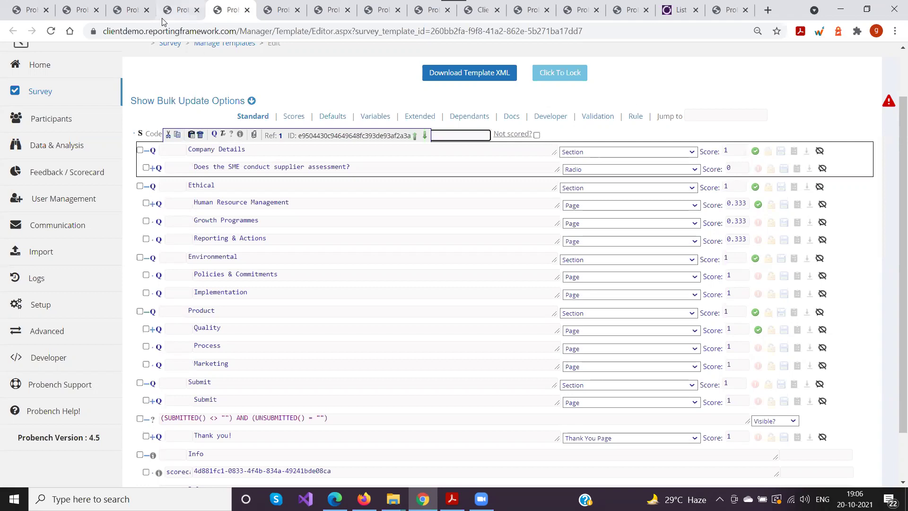
click(147, 130)
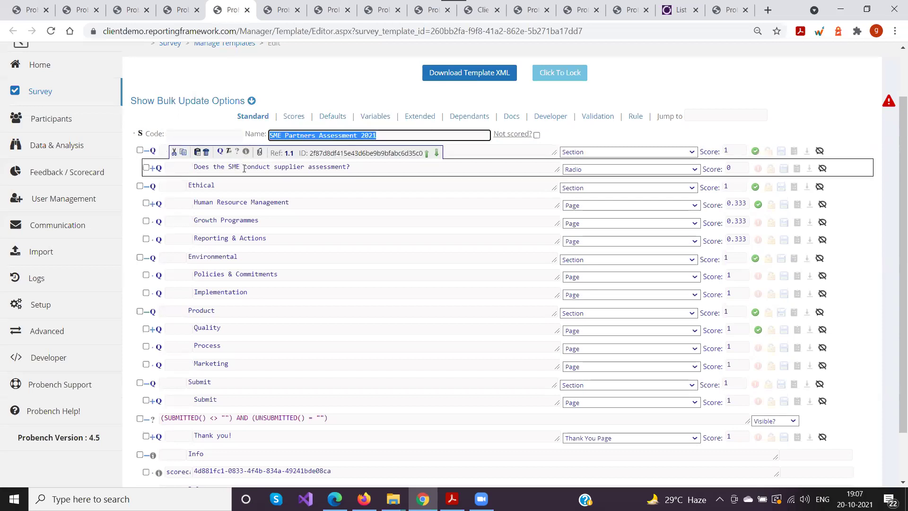
key(ctrl+plus)
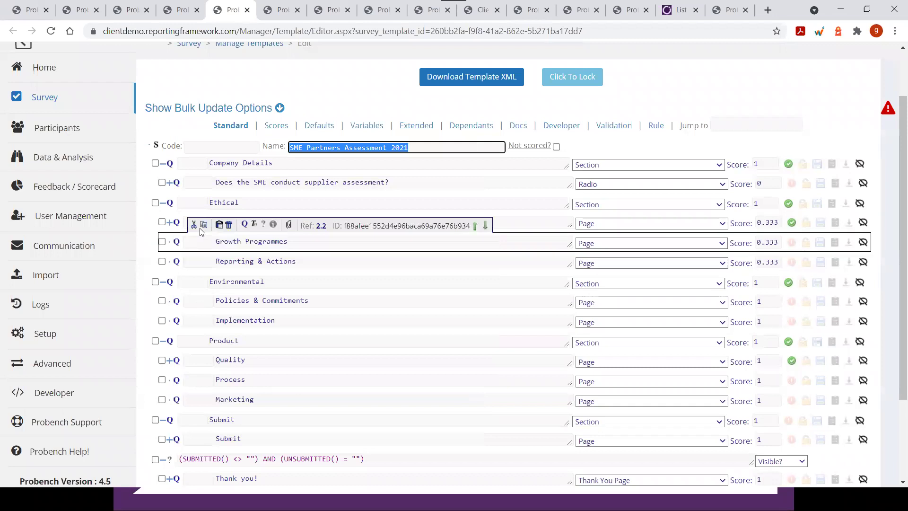
scroll(200, 231, down, 3)
scroll(196, 161, up, 1)
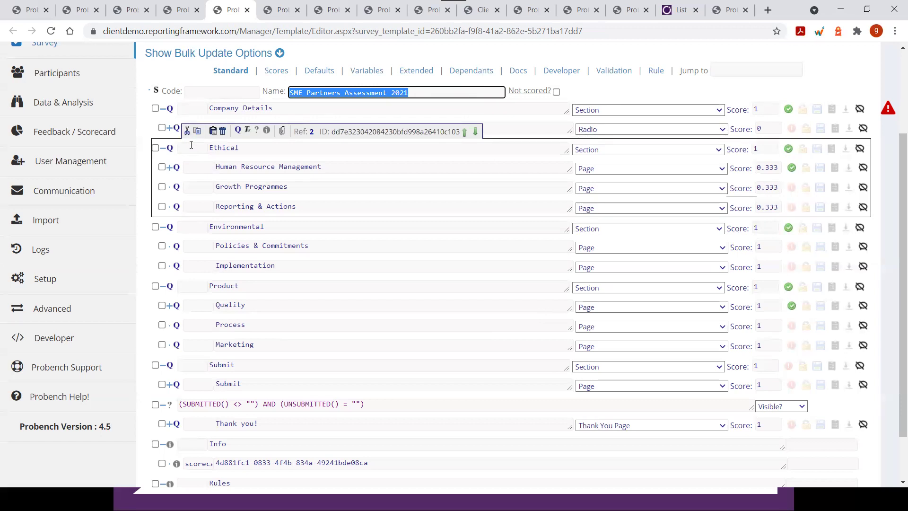
Expand Ethical, Human Resource Management and the 1.1 Minimum age of employment group
click(169, 170)
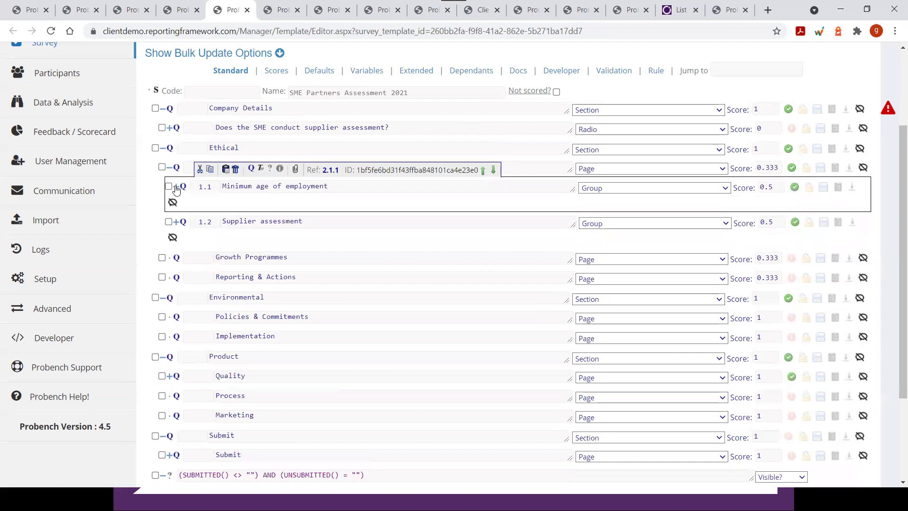
click(176, 187)
click(176, 187)
click(170, 169)
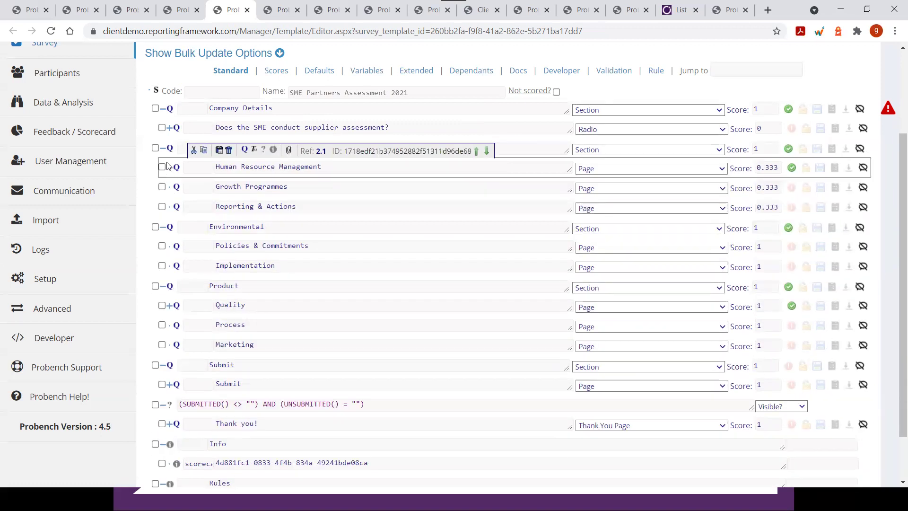
click(161, 149)
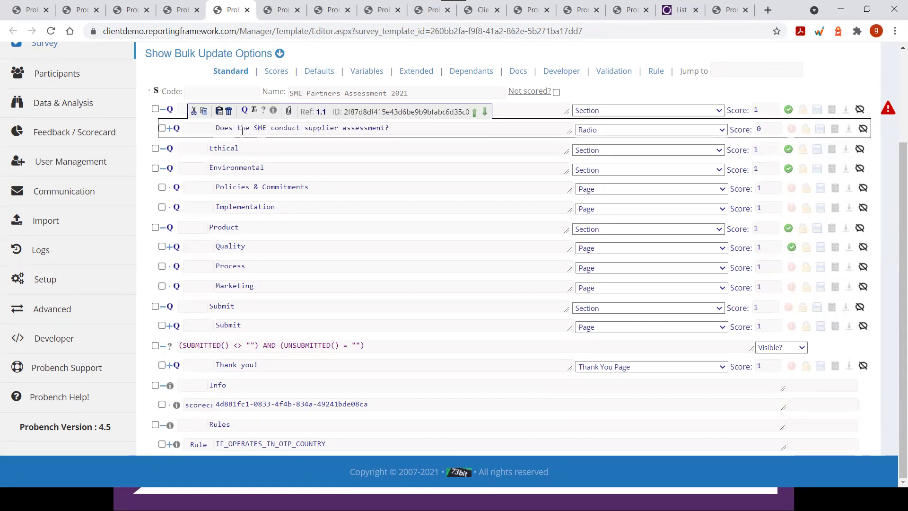
click(163, 148)
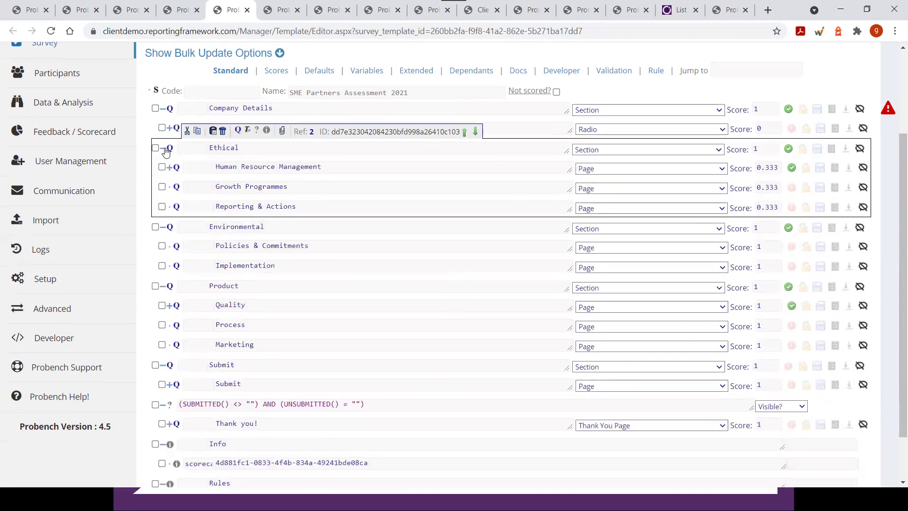
click(167, 168)
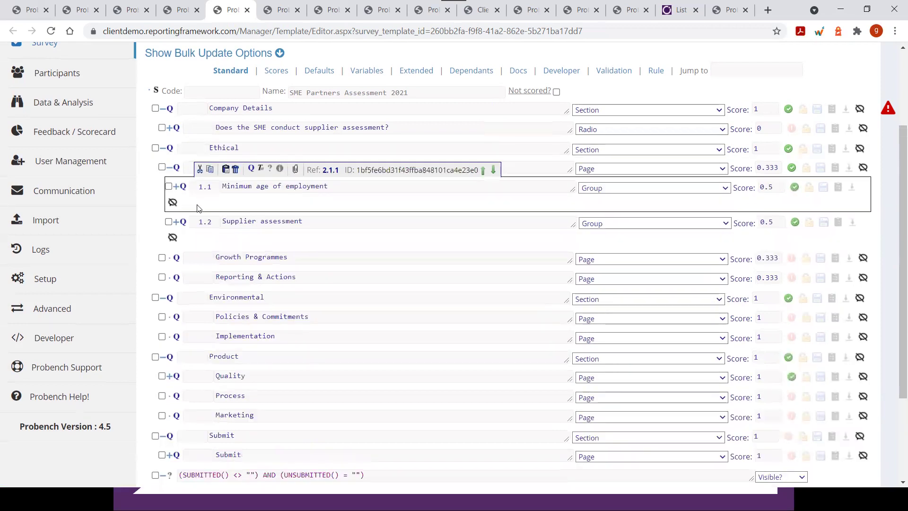
click(177, 188)
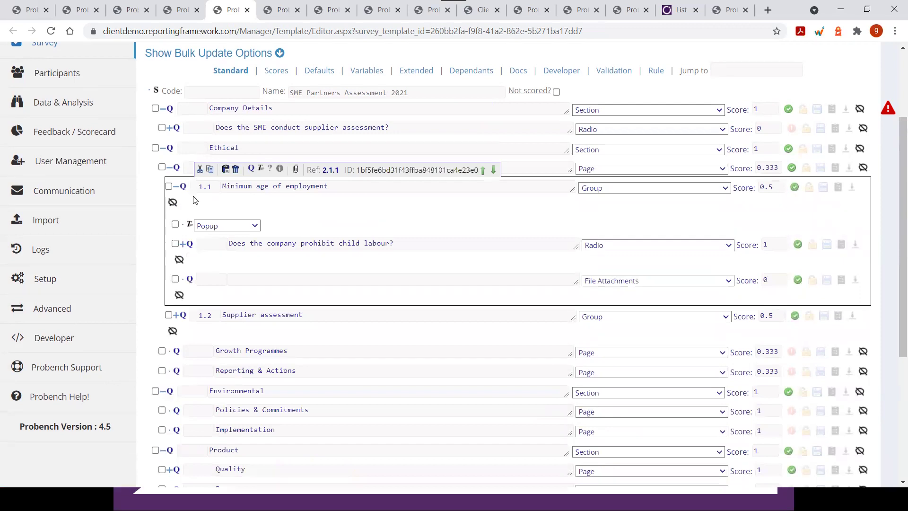
scroll(192, 202, down, 5)
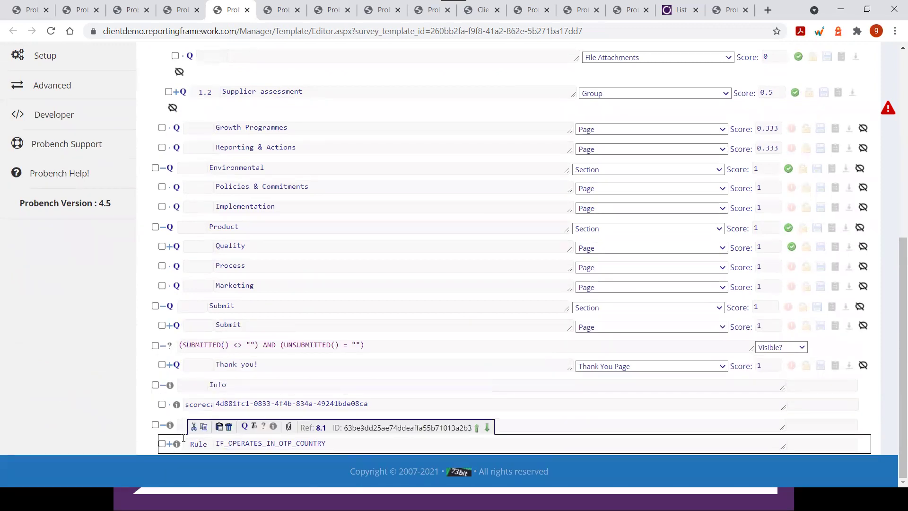
click(211, 431)
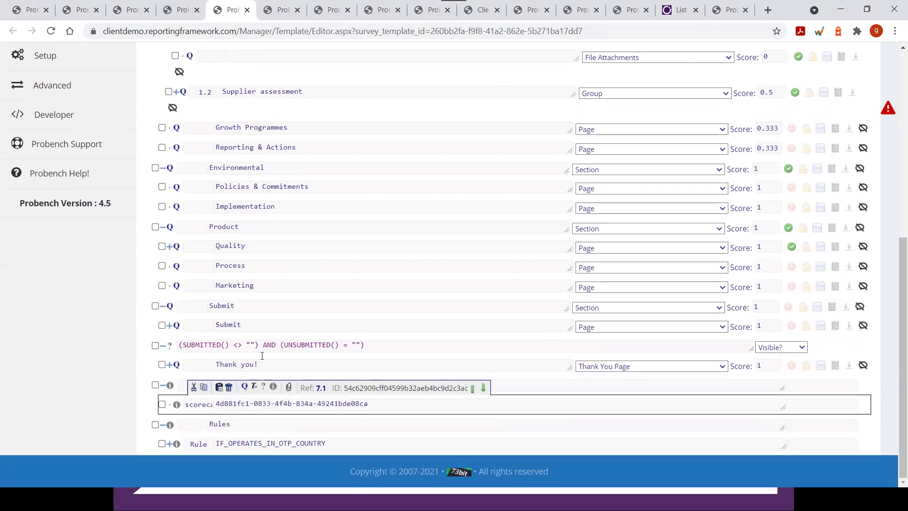
scroll(236, 284, up, 20)
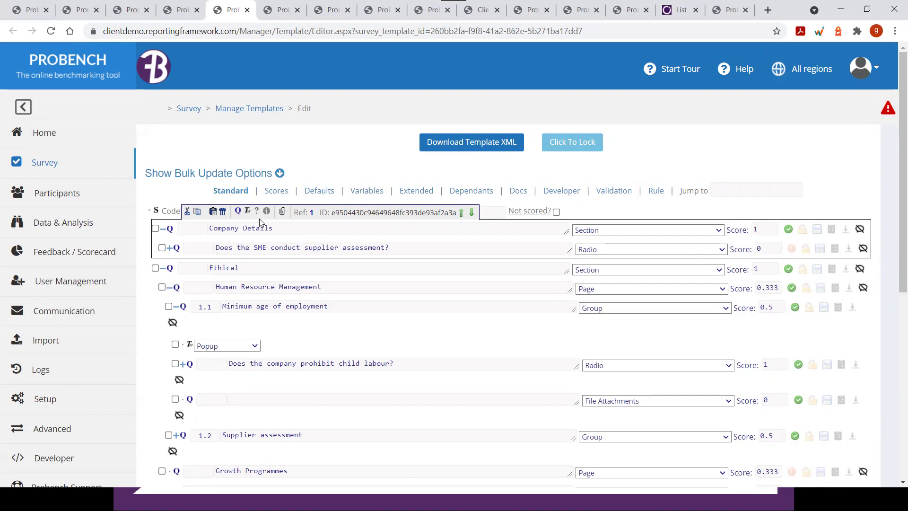
scroll(260, 223, down, 6)
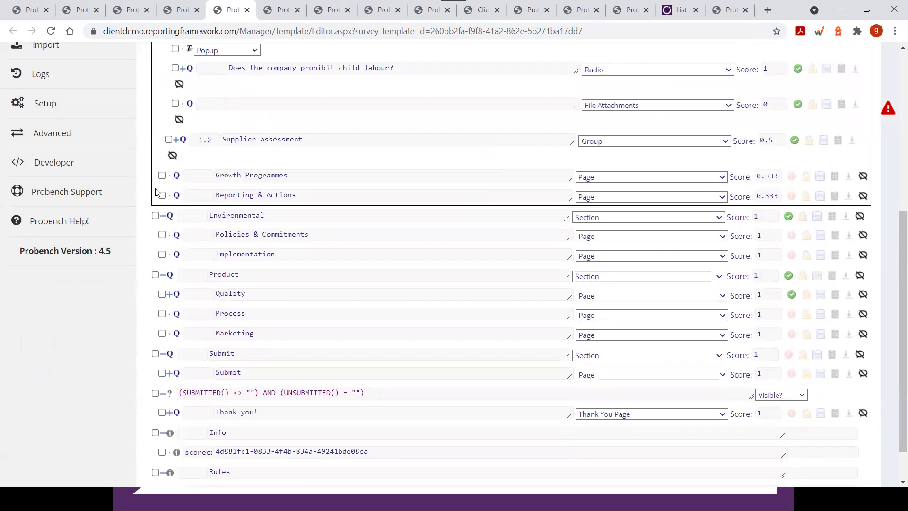
scroll(173, 192, down, 1)
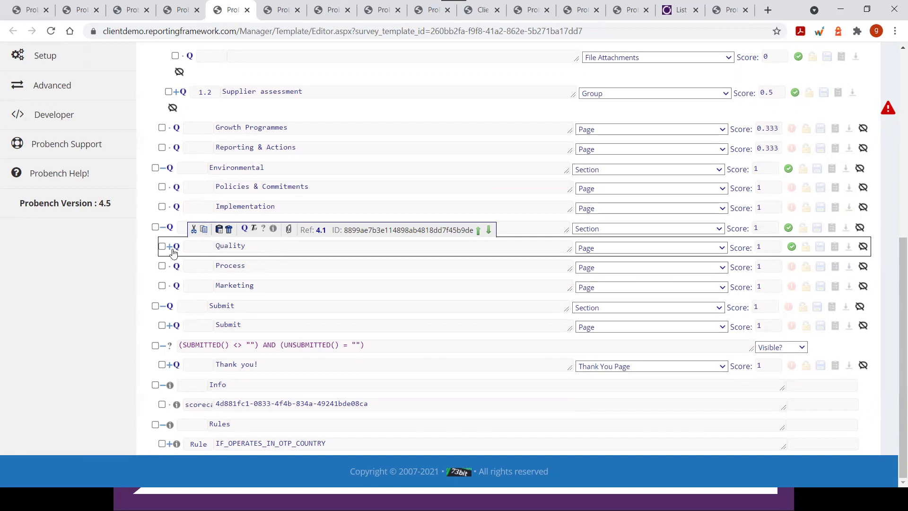
Cut the Quality page out of the Product section
click(194, 230)
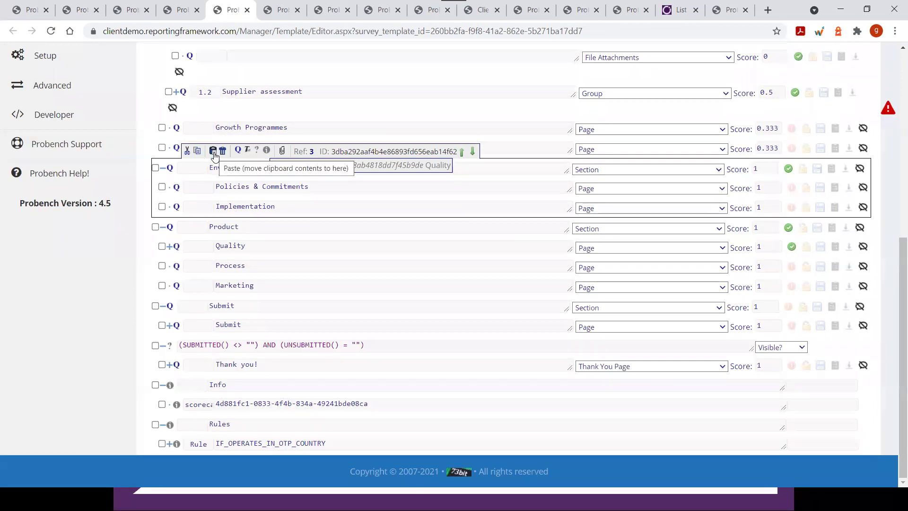
Paste the cut Quality page onto the Environmental section
click(213, 152)
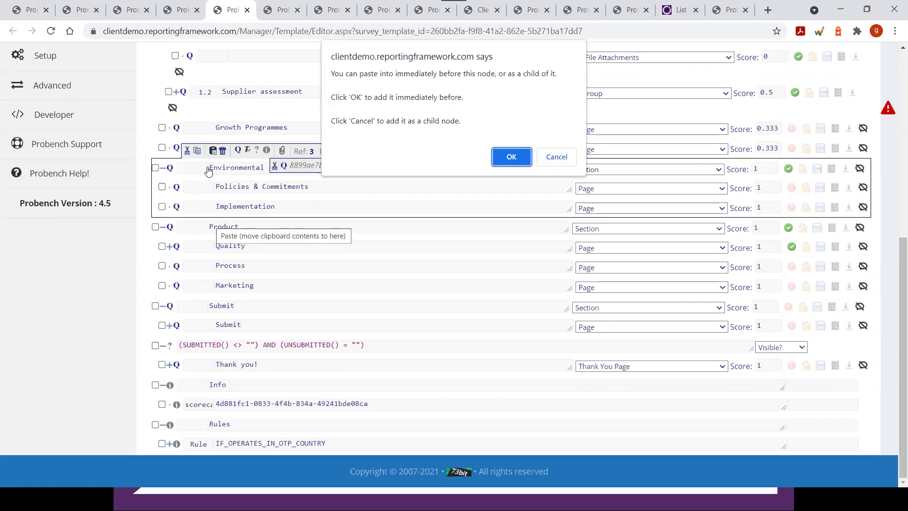
Paste Quality as Environmental's third child page, after Implementation, and copy it
click(552, 157)
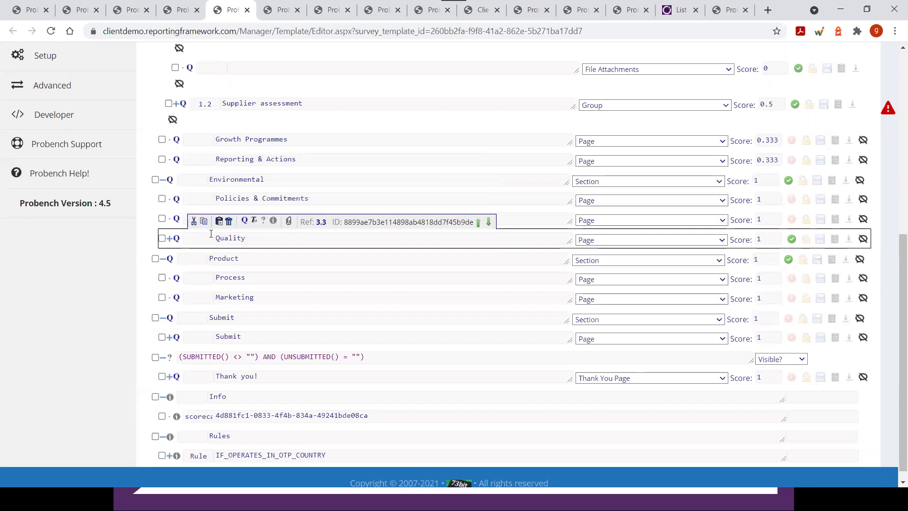
click(204, 222)
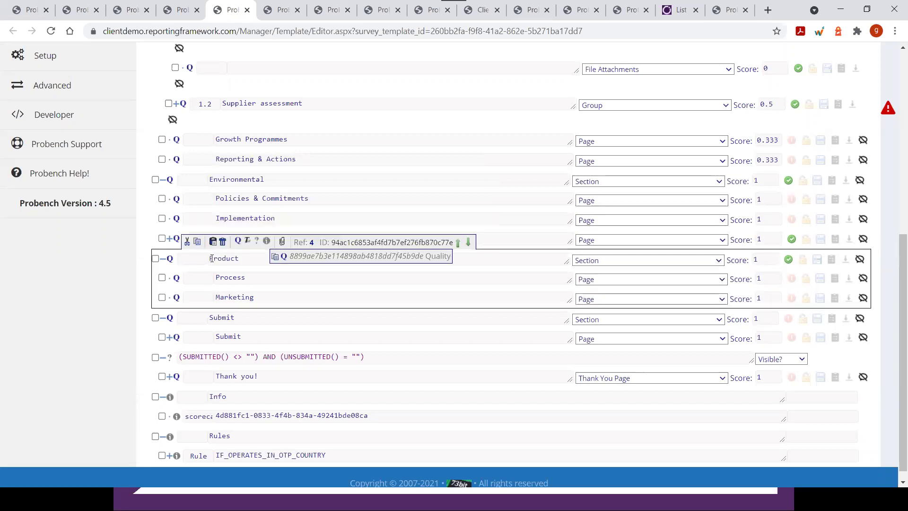
Paste the copied Quality page into the Product section as a child, after Marketing
click(213, 242)
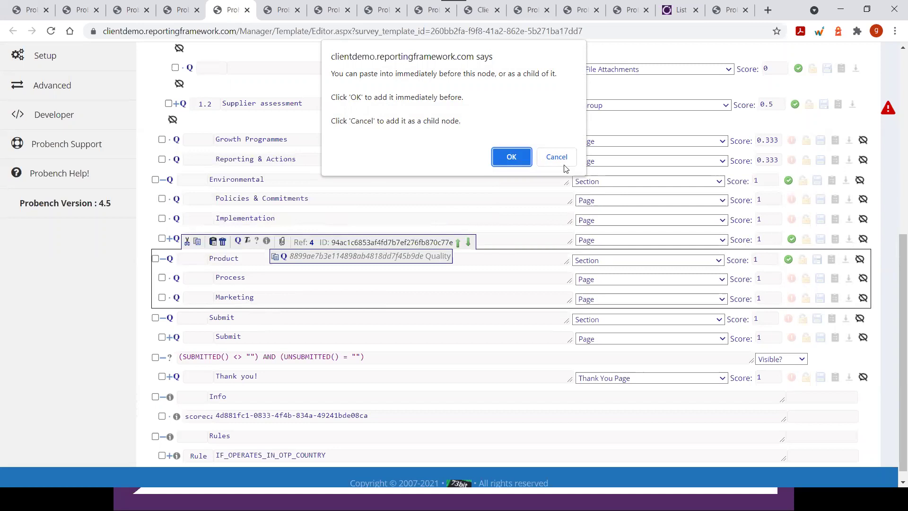
click(551, 158)
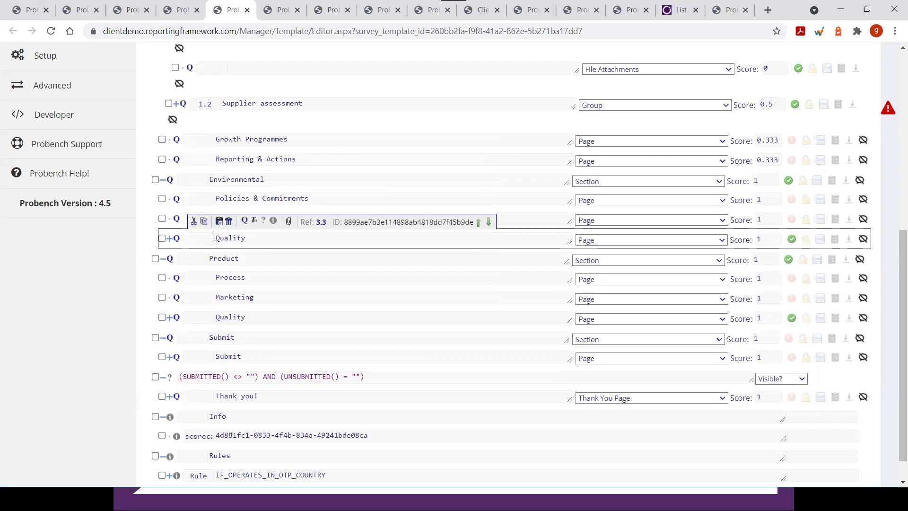
Expand the Environmental and Product Quality pages to show their Groups, then select Product's Quality
click(169, 238)
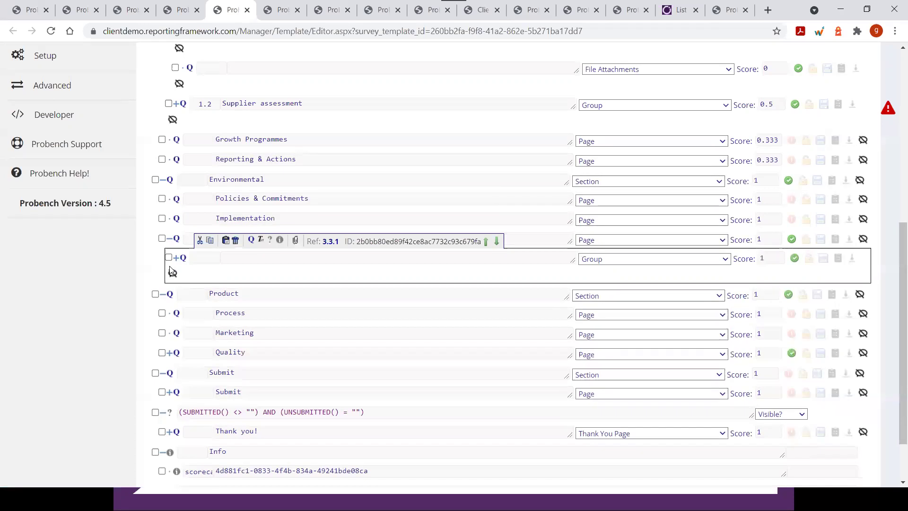
click(184, 241)
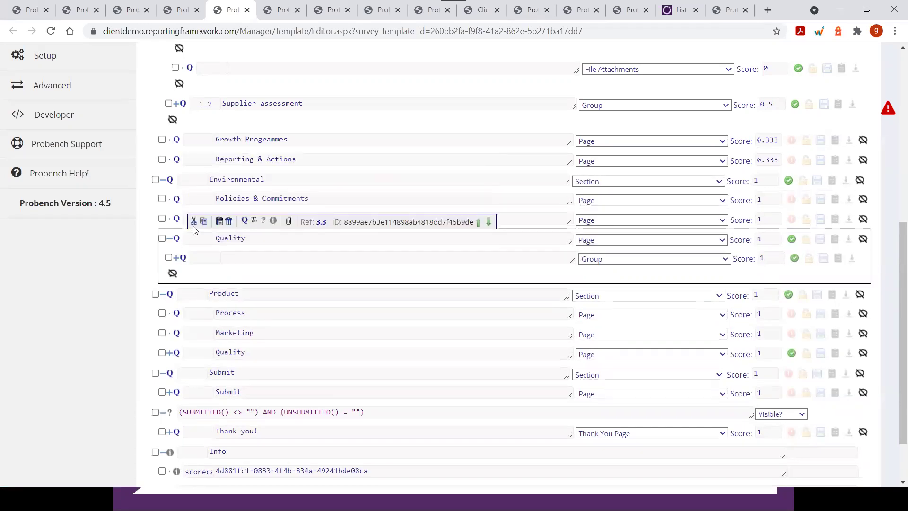
scroll(194, 229, down, 1)
click(169, 294)
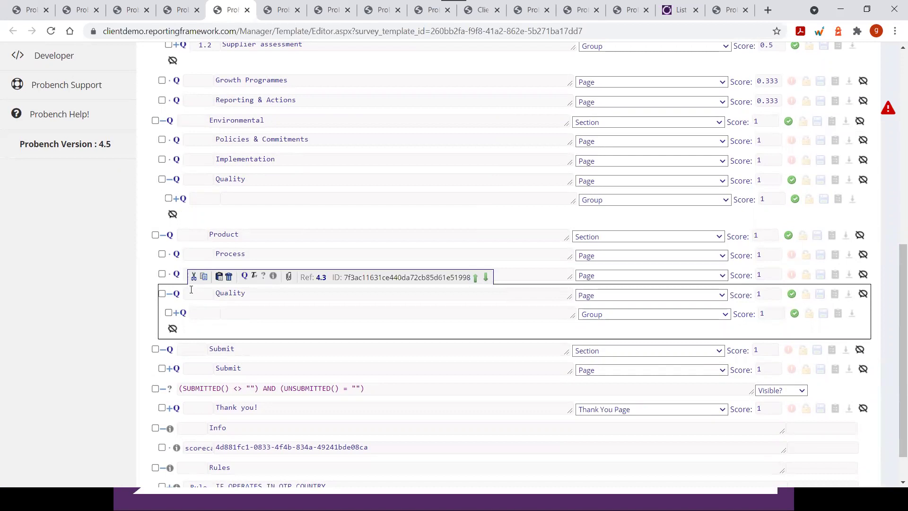
click(177, 303)
click(218, 295)
click(244, 254)
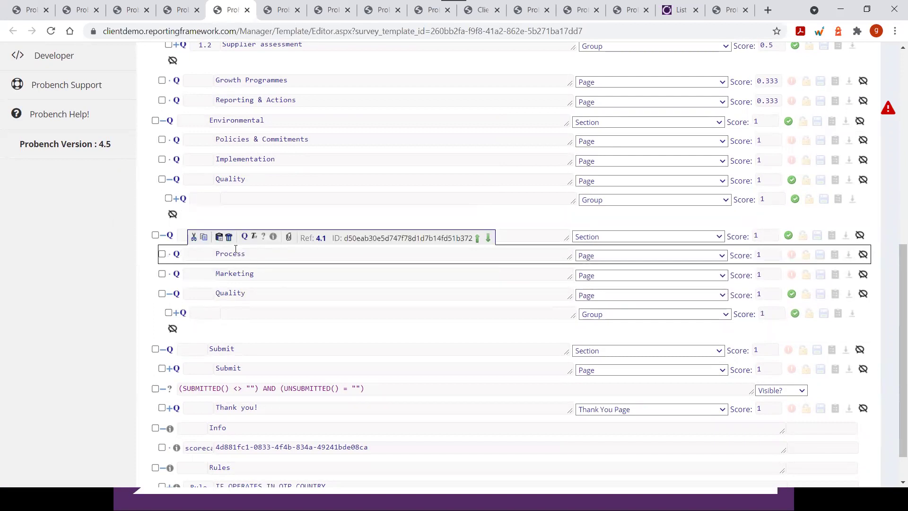
click(184, 292)
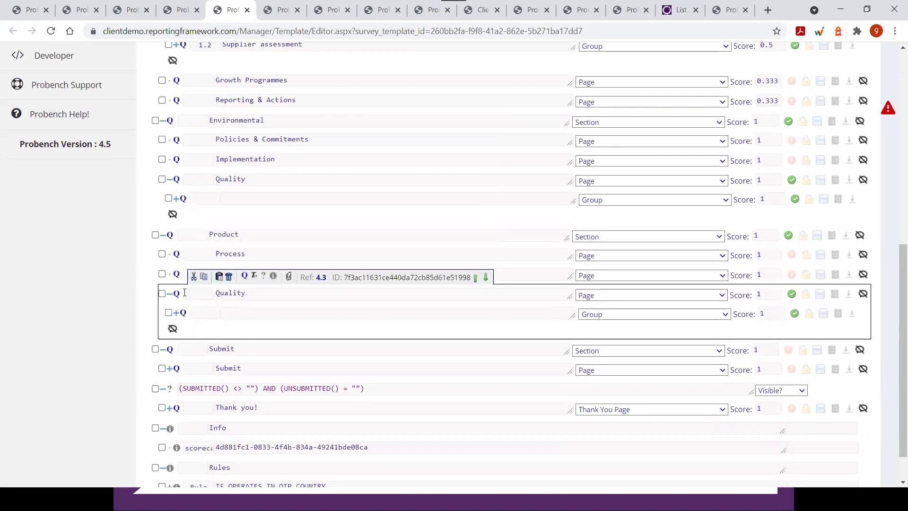
Move Product's Quality page immediately before Process, making it Product's first page
click(192, 278)
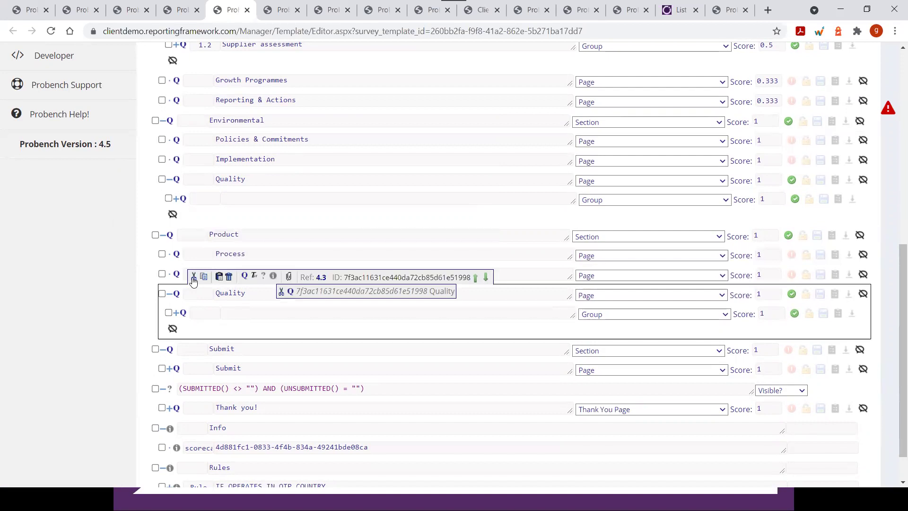
click(192, 252)
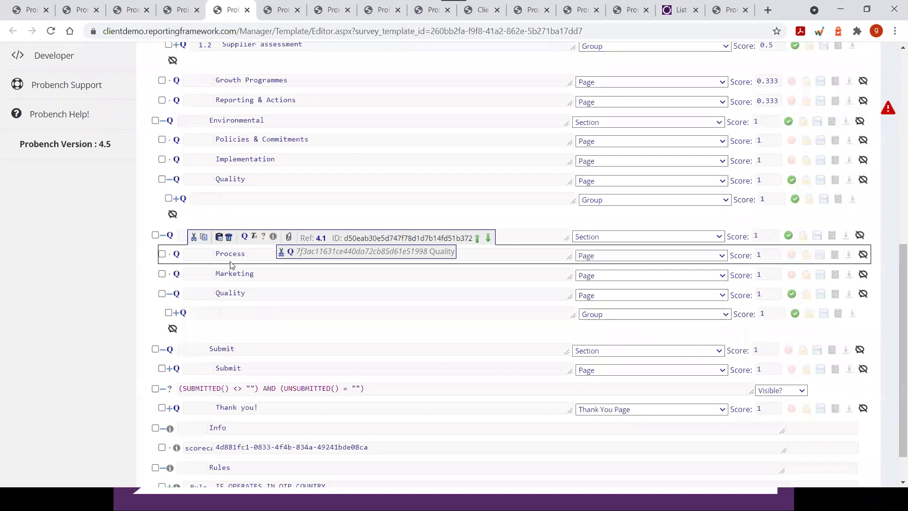
click(219, 238)
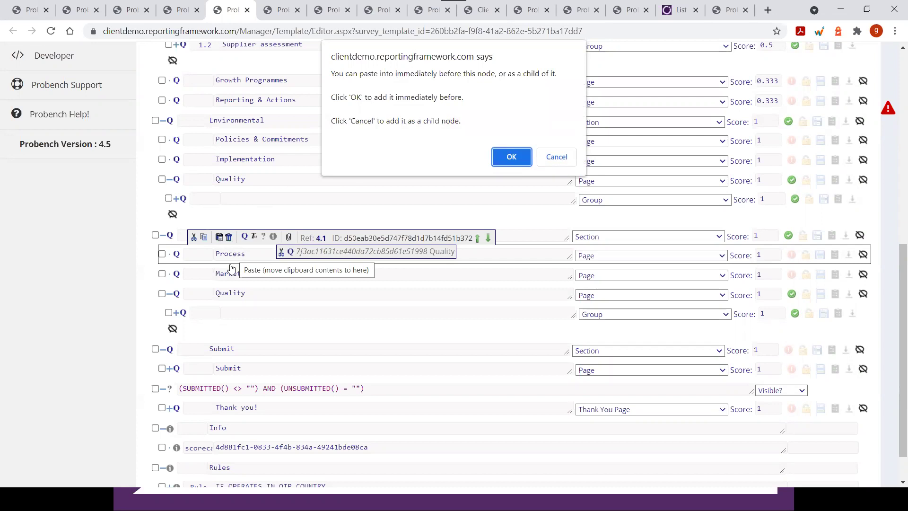
click(503, 164)
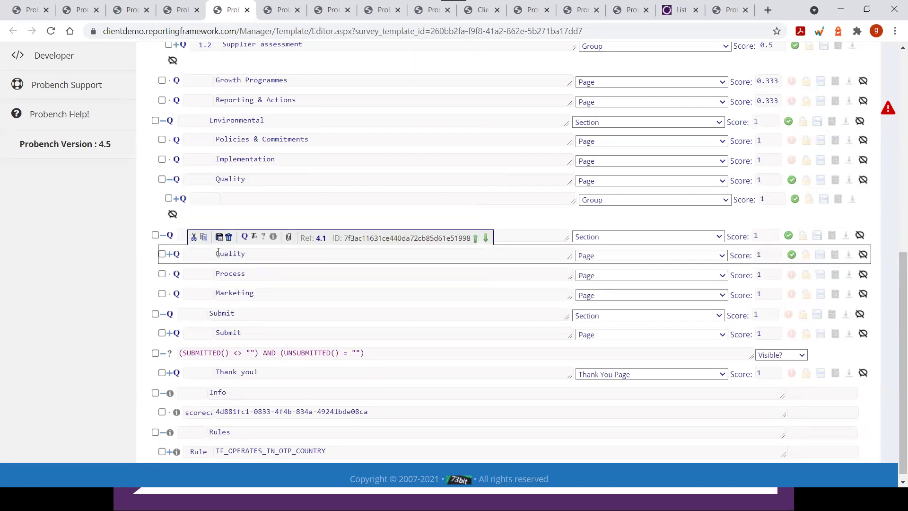
click(169, 255)
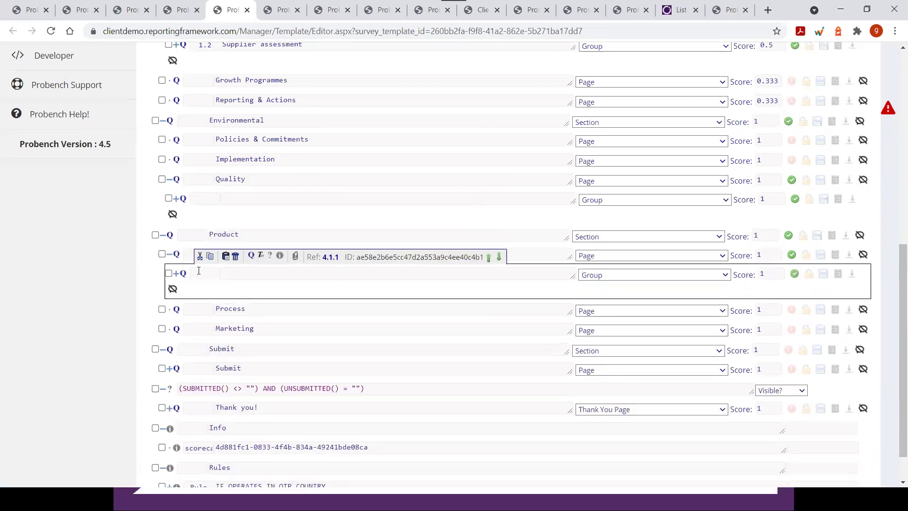
Expand the Product Quality group to reveal its supplier-assessment Text question
click(179, 274)
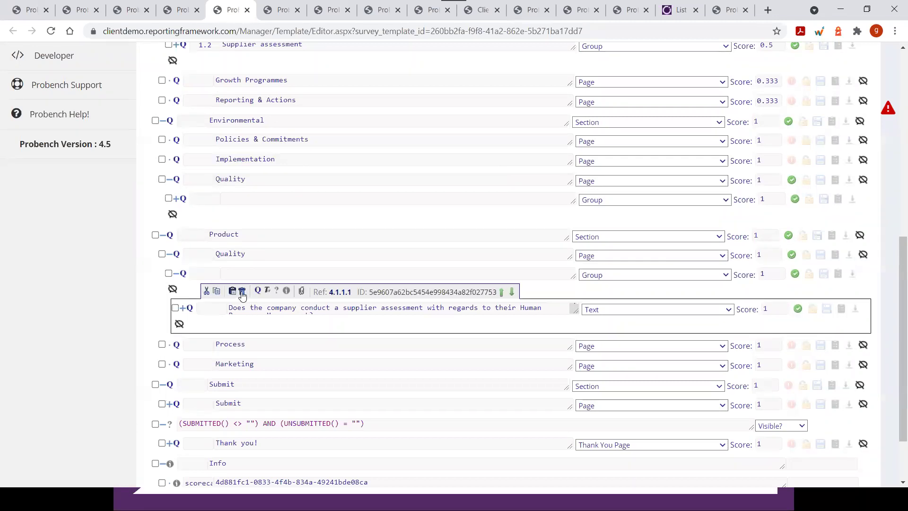
scroll(182, 289, down, 2)
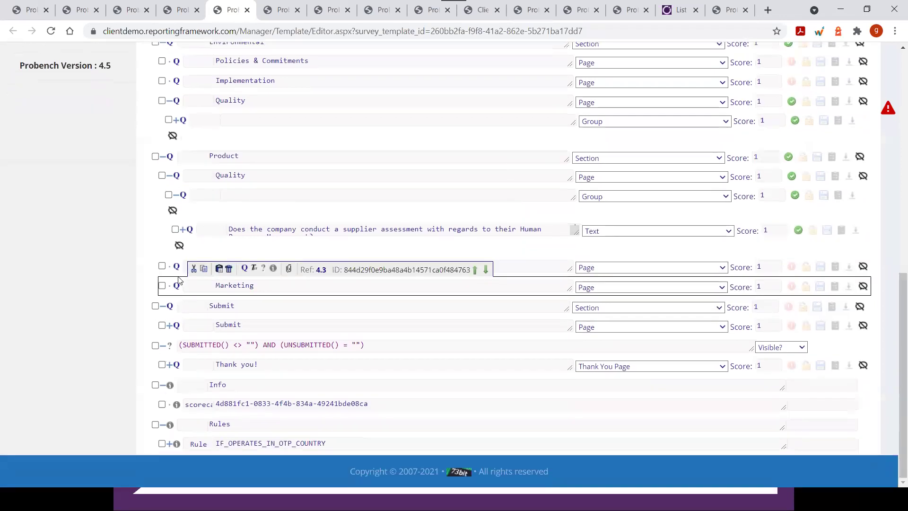
scroll(178, 277, up, 3)
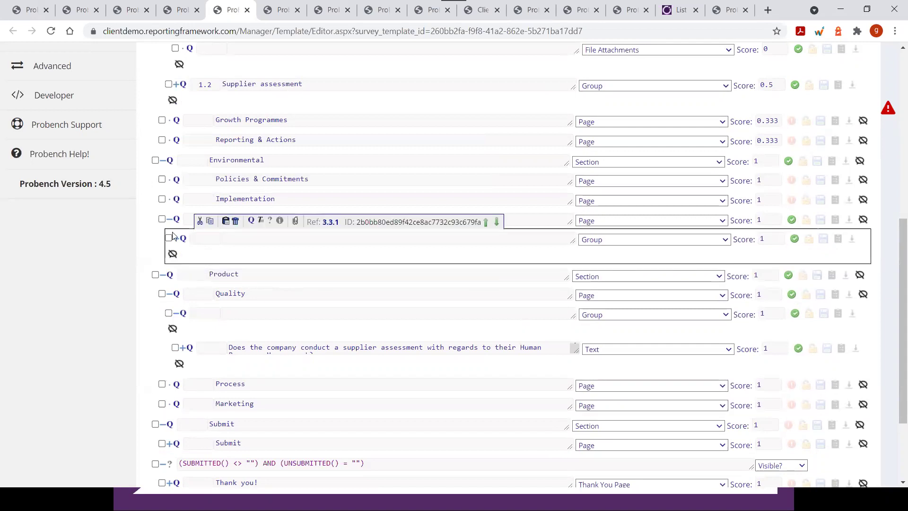
Move Policies & Commitments and Implementation from Environmental into Product as children after Marketing
click(193, 163)
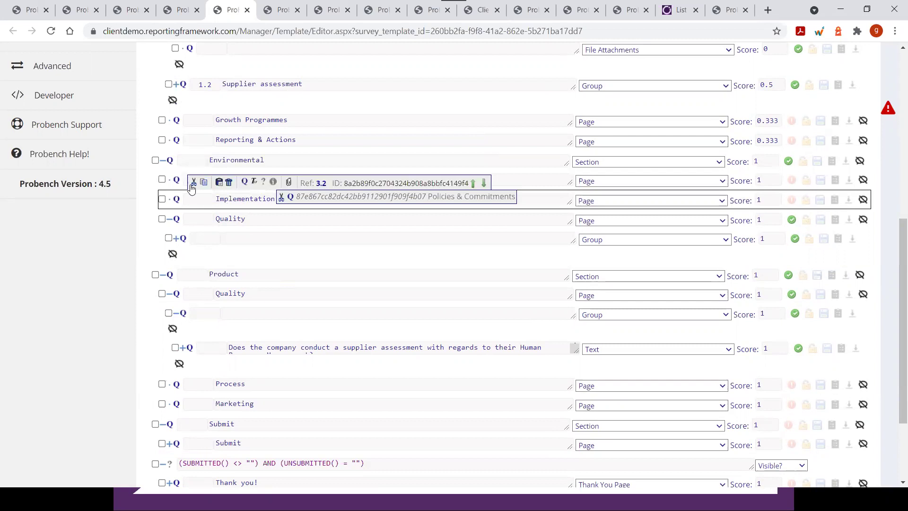
click(193, 183)
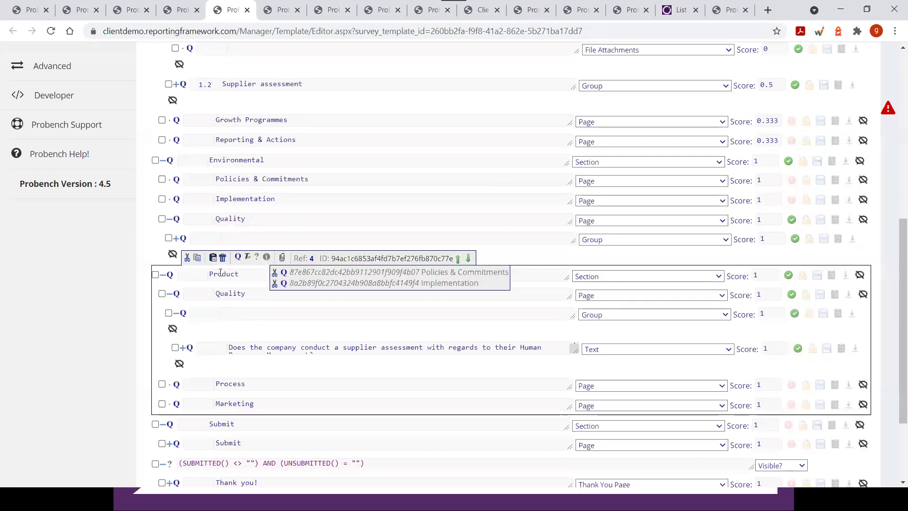
click(213, 258)
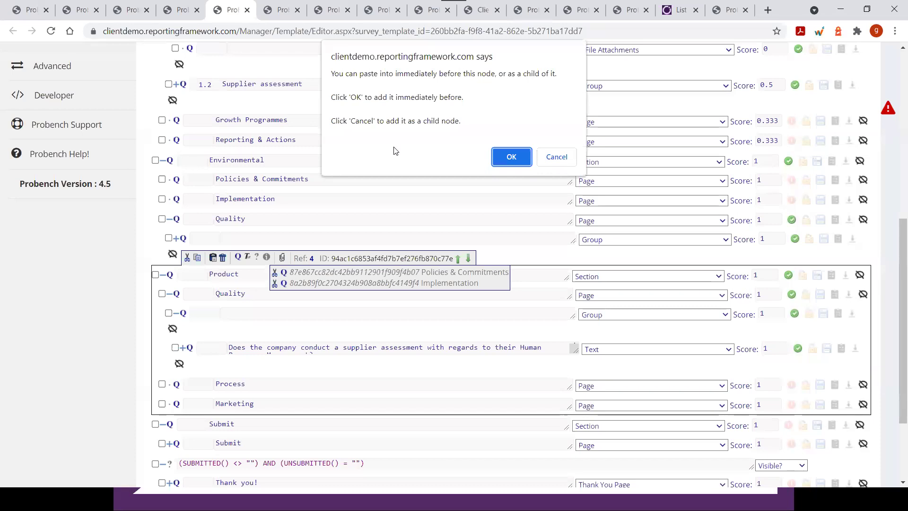
click(557, 157)
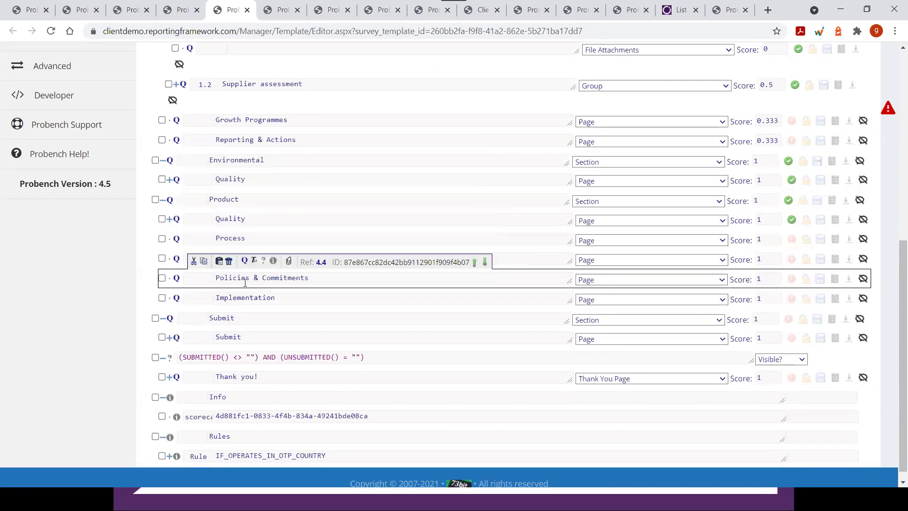
Cut the Policies & Commitments and Implementation pages under Product again
drag(217, 278, 316, 278)
key(Tab)
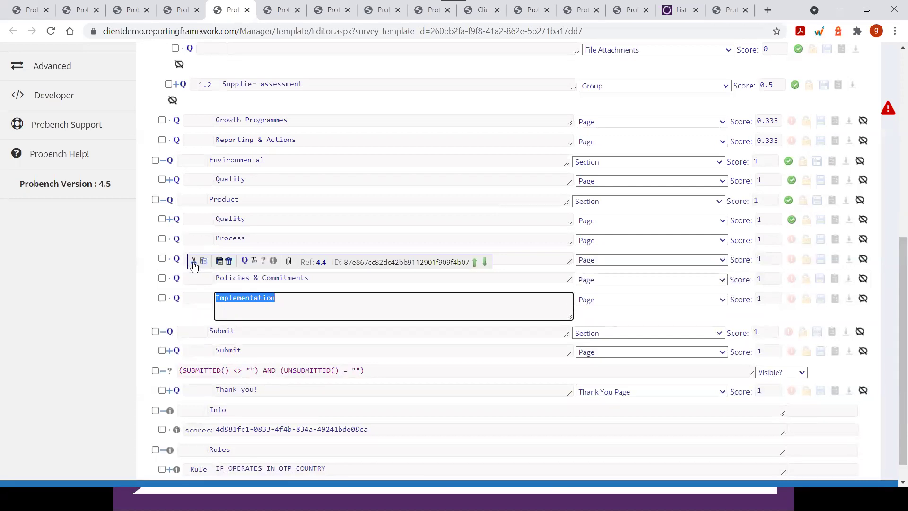
click(193, 266)
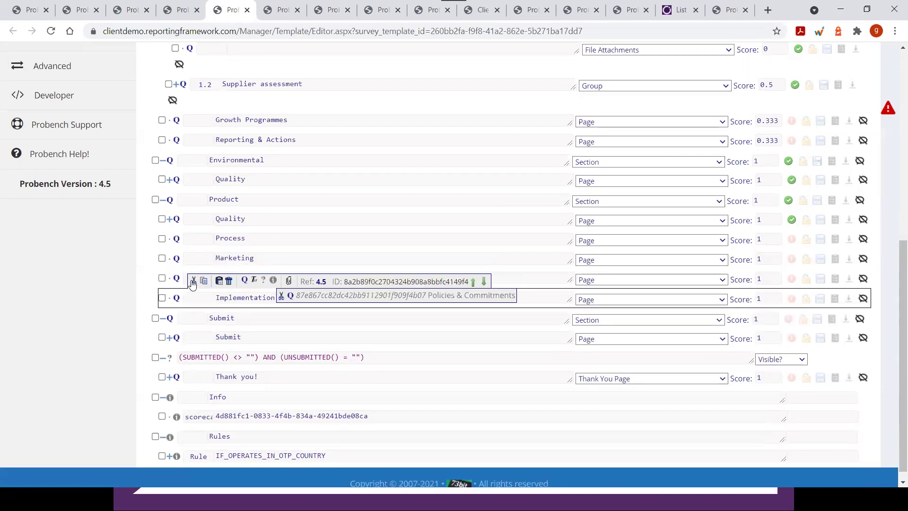
click(193, 282)
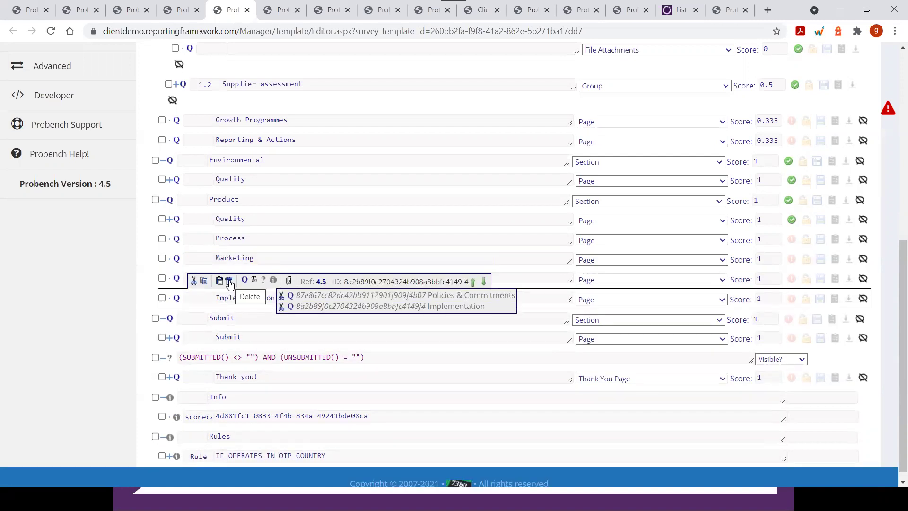
Delete the cut Policies & Commitments and Implementation pages from the template
click(230, 282)
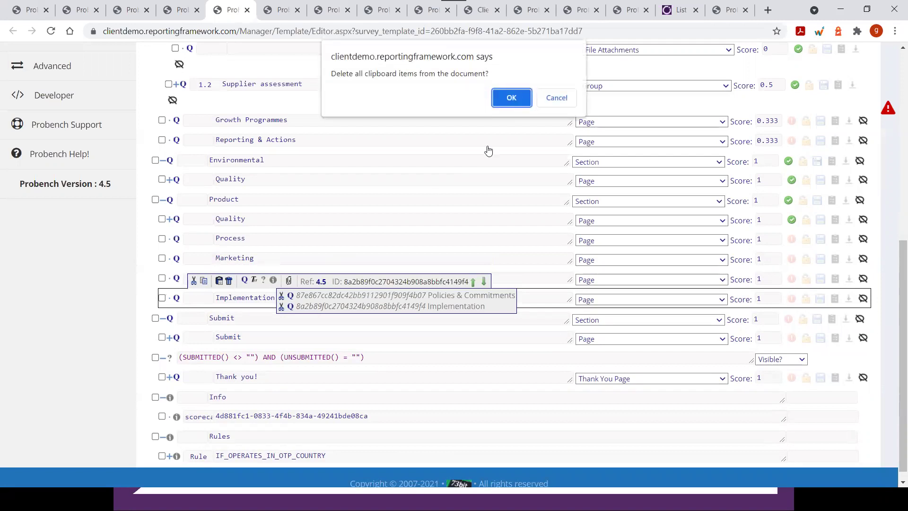
click(514, 96)
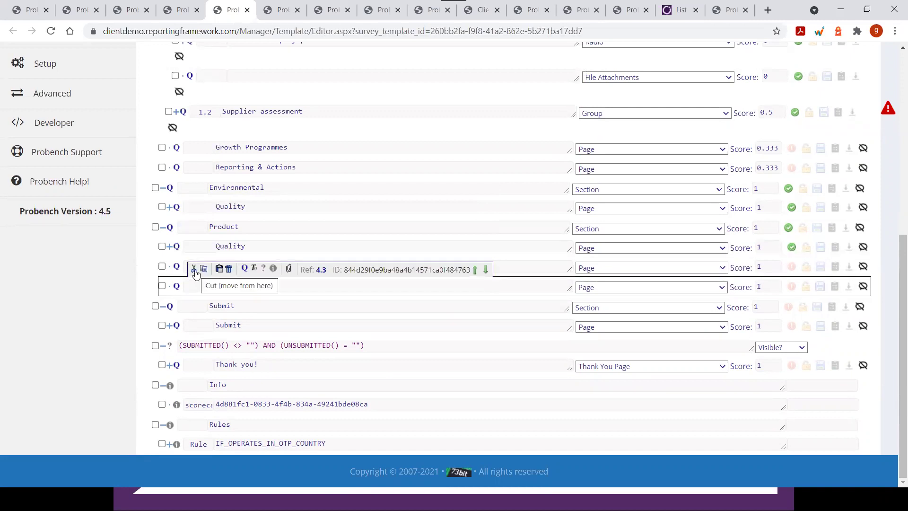
click(194, 272)
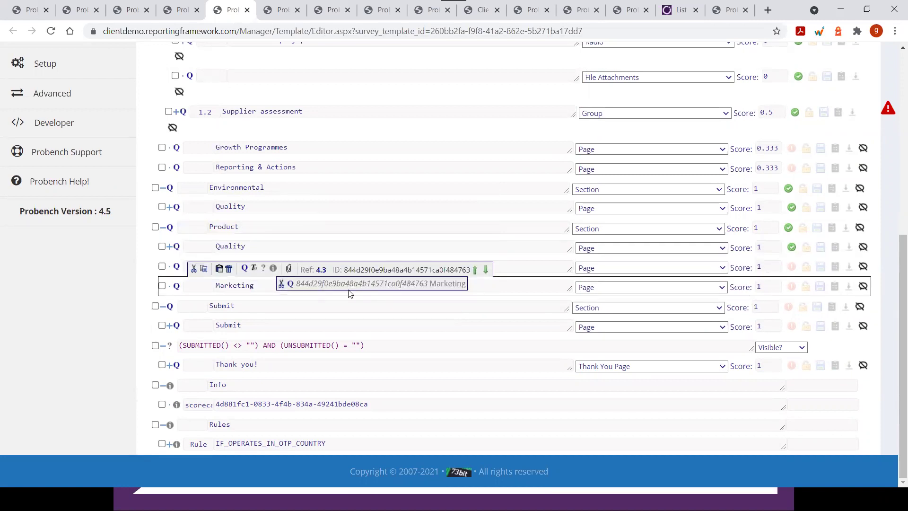
click(289, 273)
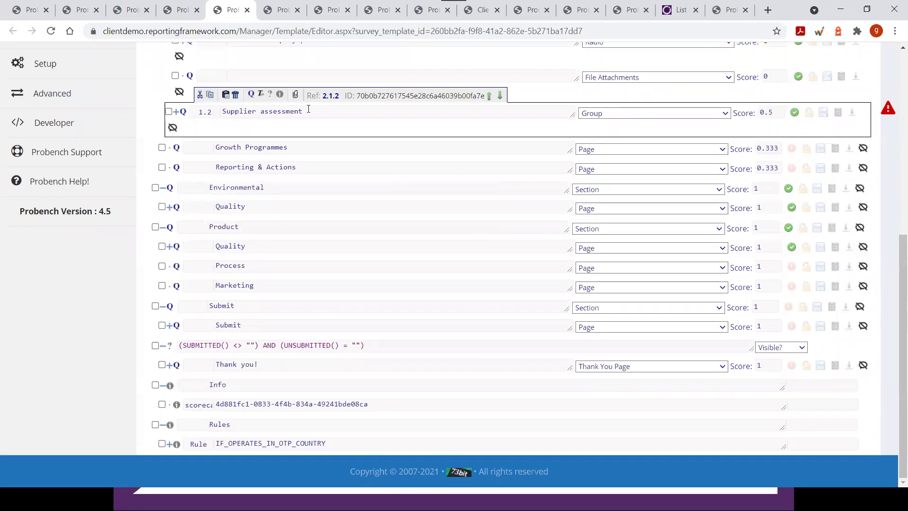
drag(332, 211, 455, 212)
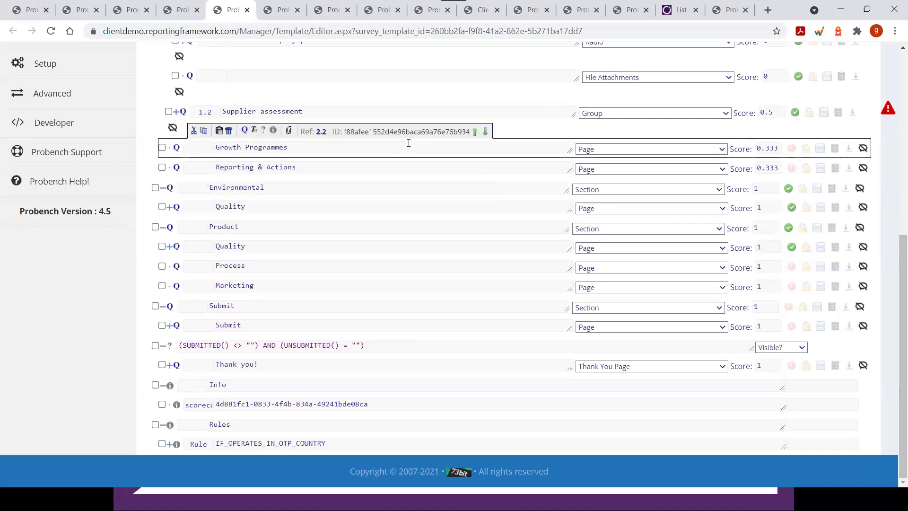
scroll(273, 175, up, 3)
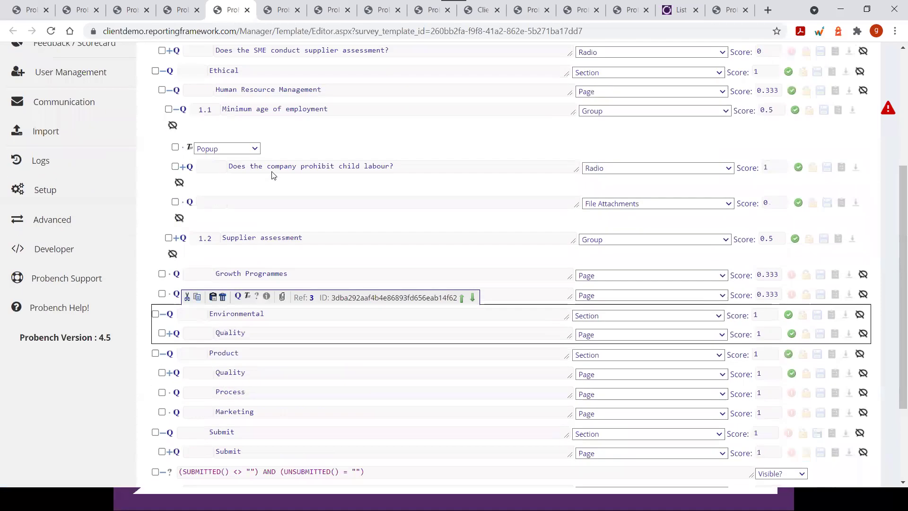
scroll(273, 174, up, 3)
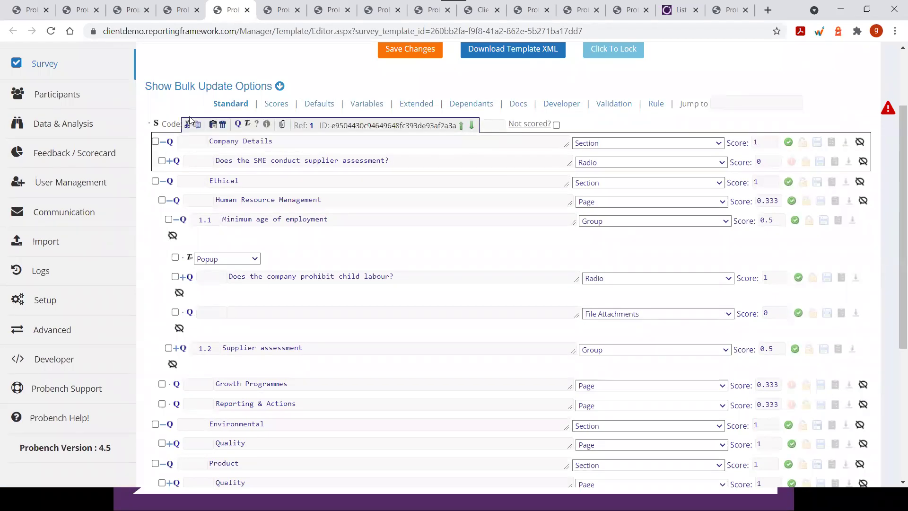
Add a blank Text question and an inline text sub-node to Company Details
click(239, 126)
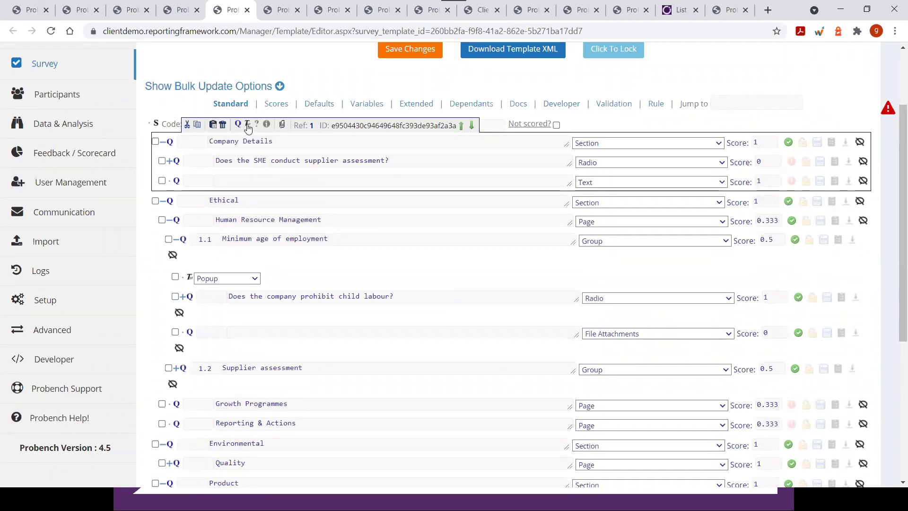
click(248, 125)
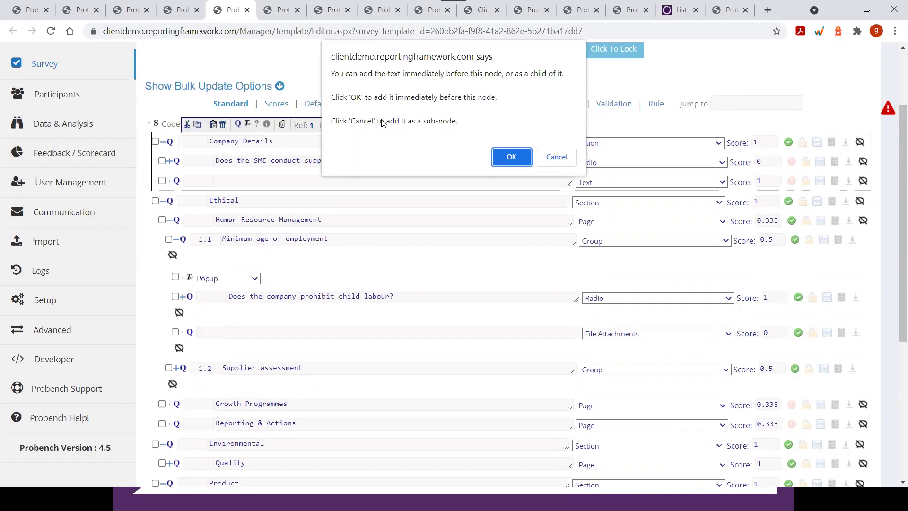
click(557, 157)
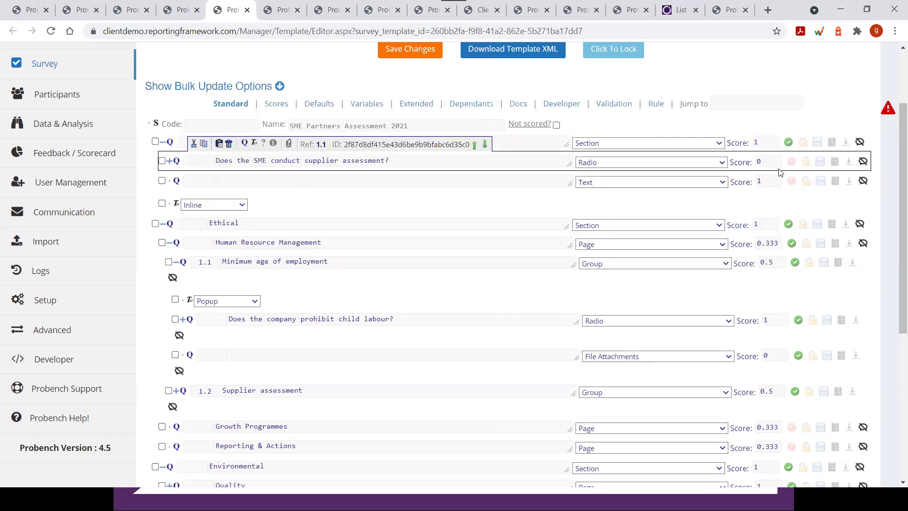
Clear Company Details' Mandatory flag and leave its supplier-assessment question optional
click(788, 141)
click(791, 164)
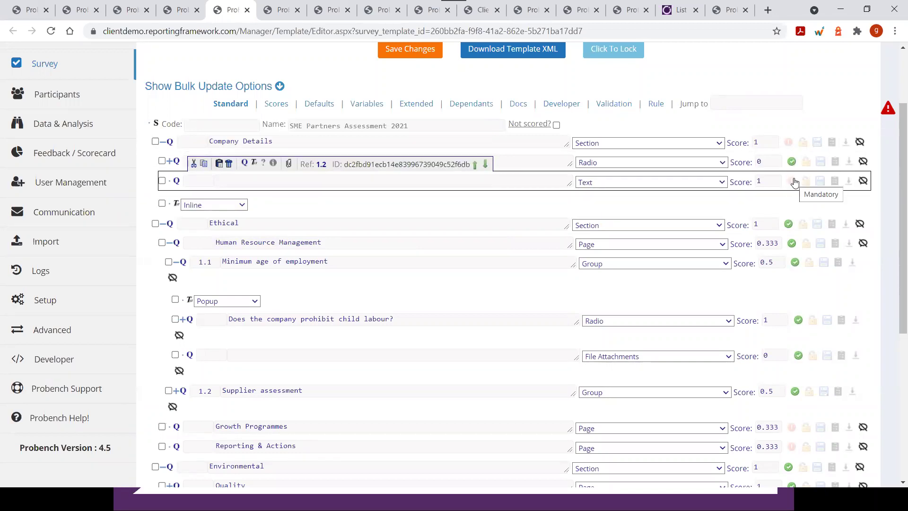
click(791, 162)
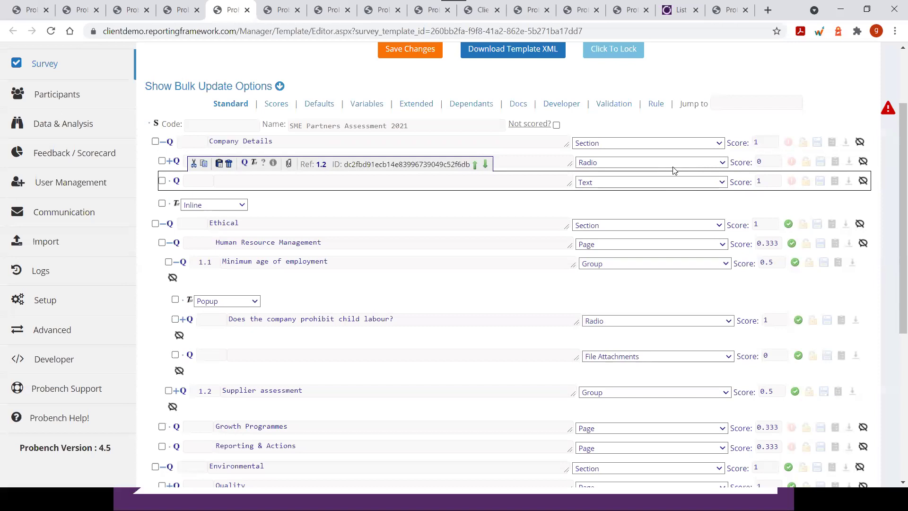
Lock the "Does the SME conduct supplier assessment?" question in Company Details
click(673, 171)
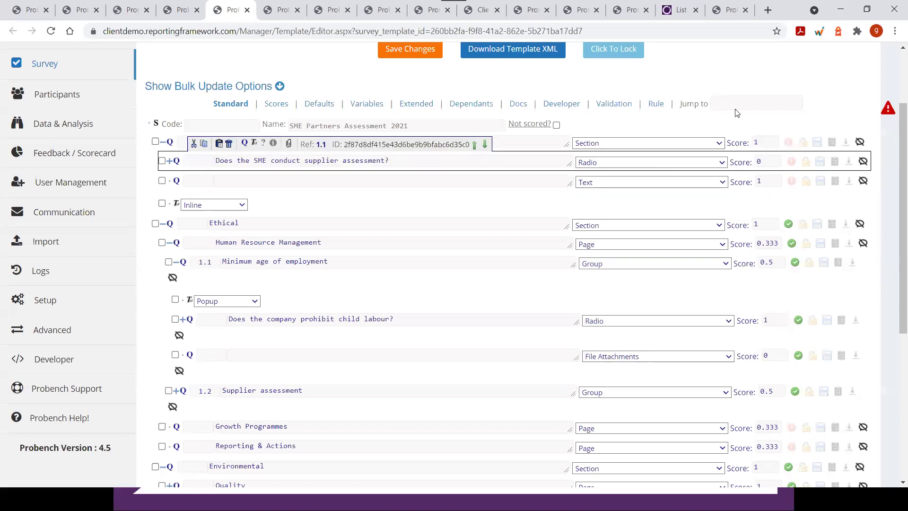
click(805, 177)
click(807, 170)
click(807, 169)
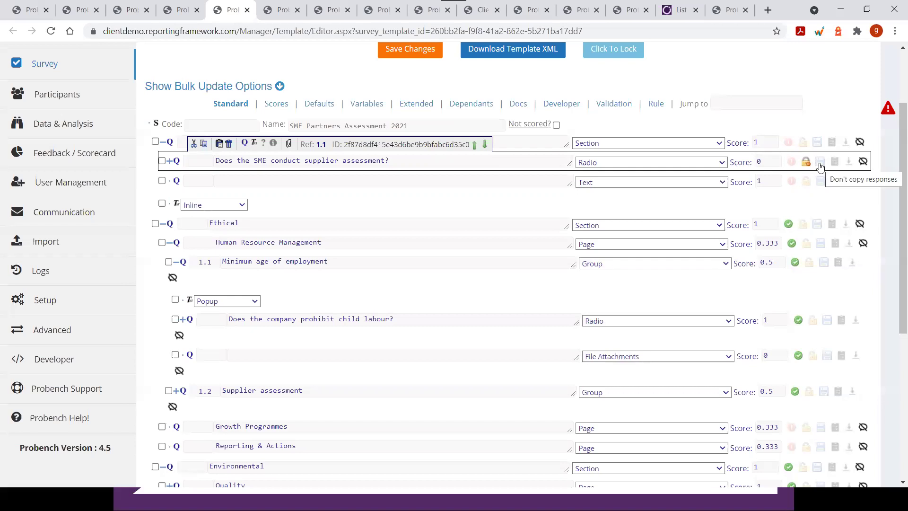
Stop responses to that question being copied and switch it from Don't Notify to Notify
click(819, 167)
click(821, 162)
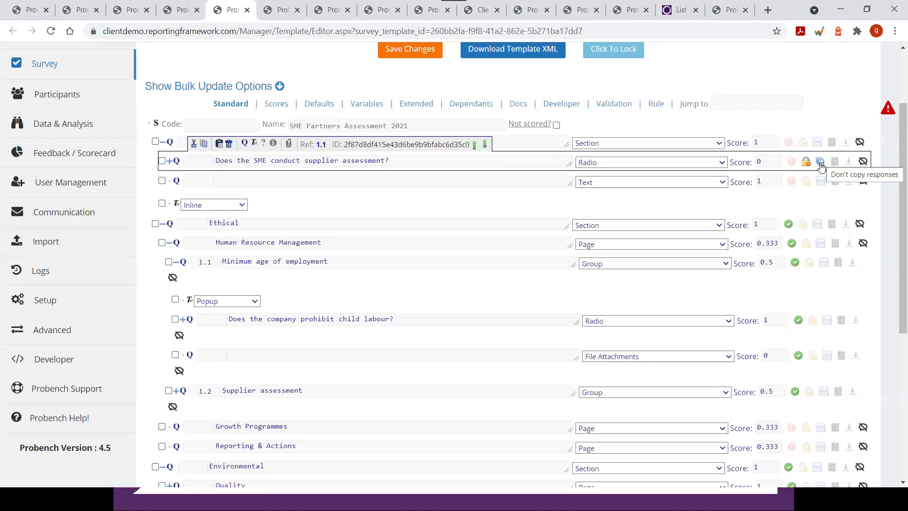
click(821, 166)
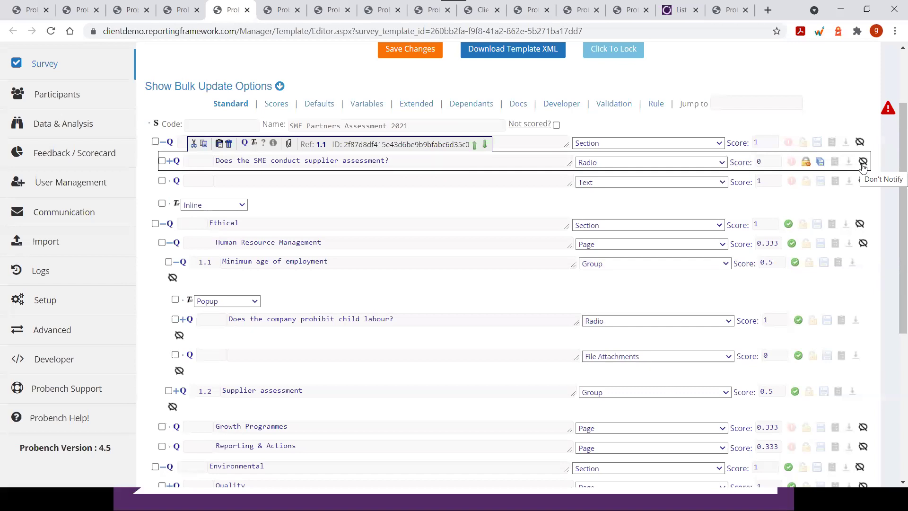
click(863, 163)
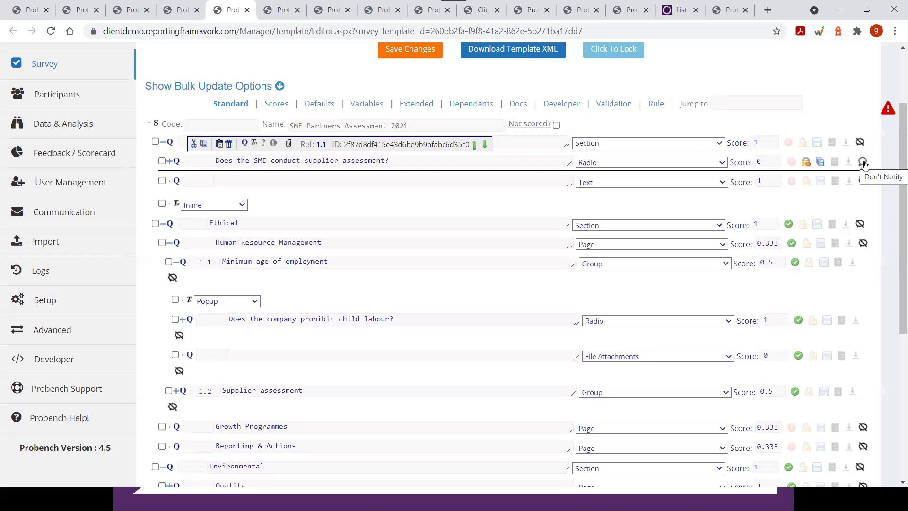
Turn on notifications for the supplier assessment question, then bring up the PART 1 slide
click(863, 163)
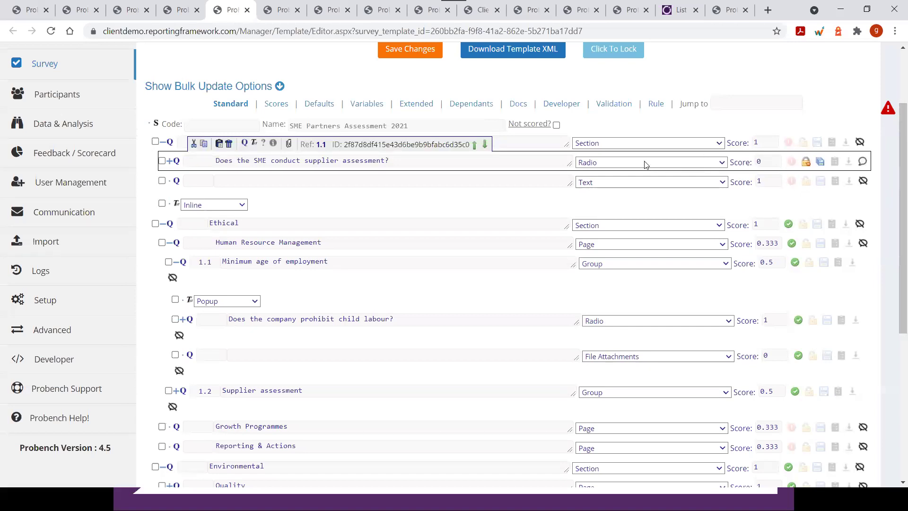
key(alt+Tab)
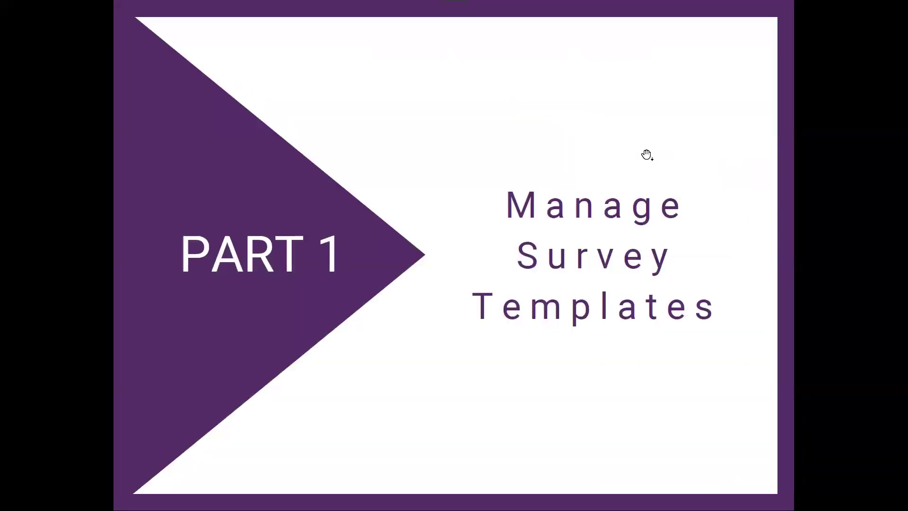
Leave the PART 1 slide and return to the Probench Manager template editor in Chrome
key(alt+Tab)
key(Tab)
key(alt+shift+Tab)
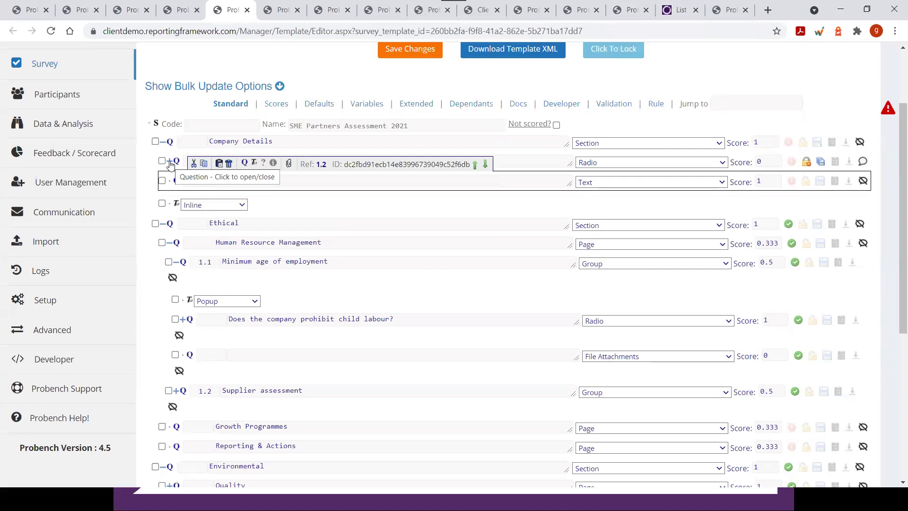
Expand the supplier assessment question's answers and add a blank Text child question under 'Yes, the SME conducts supplier assessments'
click(172, 163)
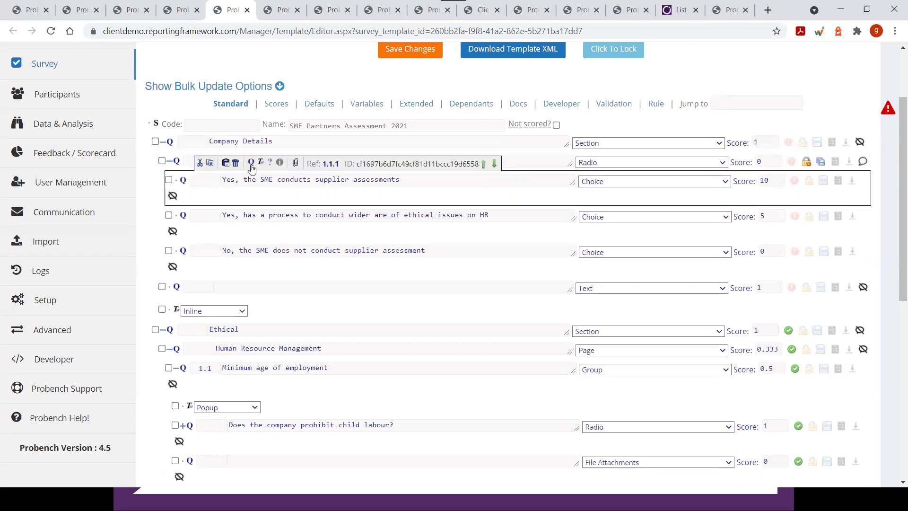
click(252, 165)
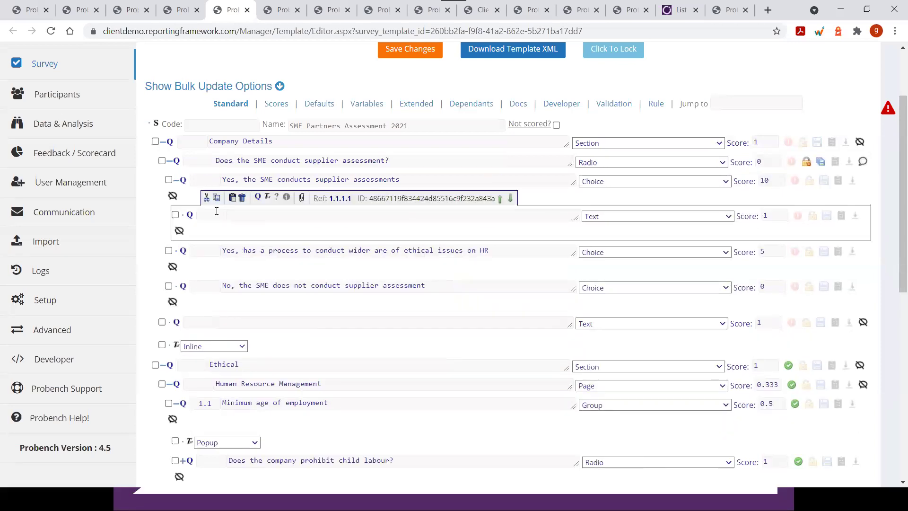
Enter 'Child quesito' as the text of the new child question under the first answer
click(249, 217)
text(Child)
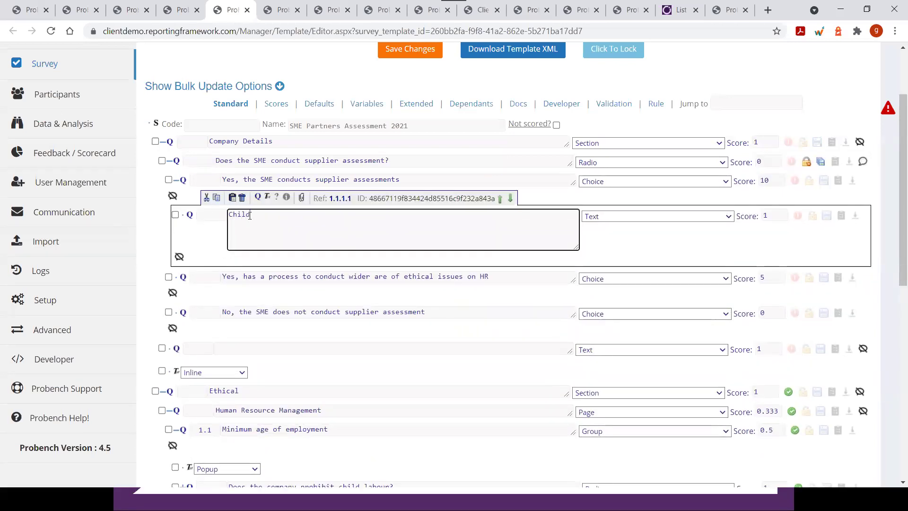
text( quesito)
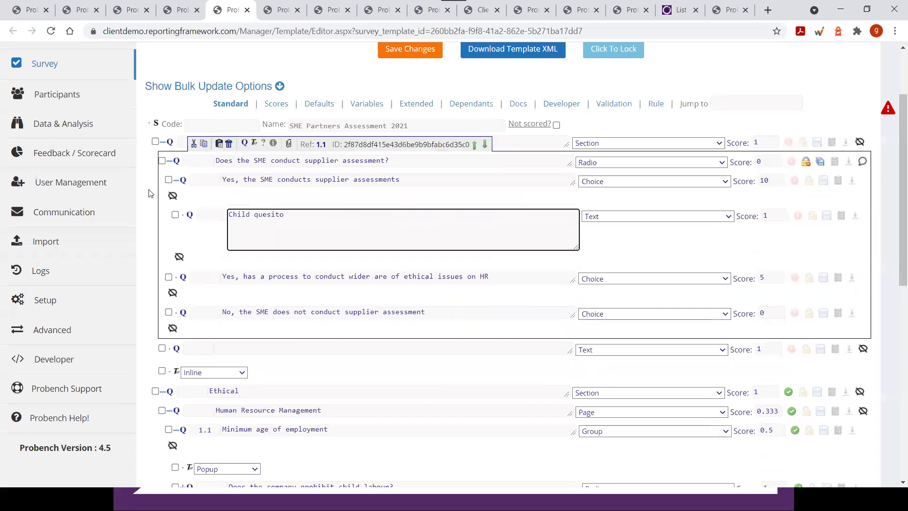
click(144, 204)
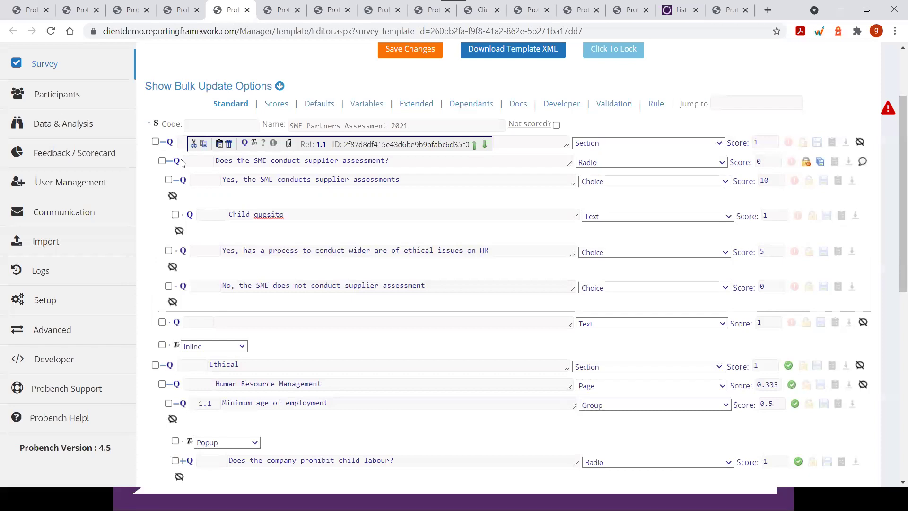
click(182, 162)
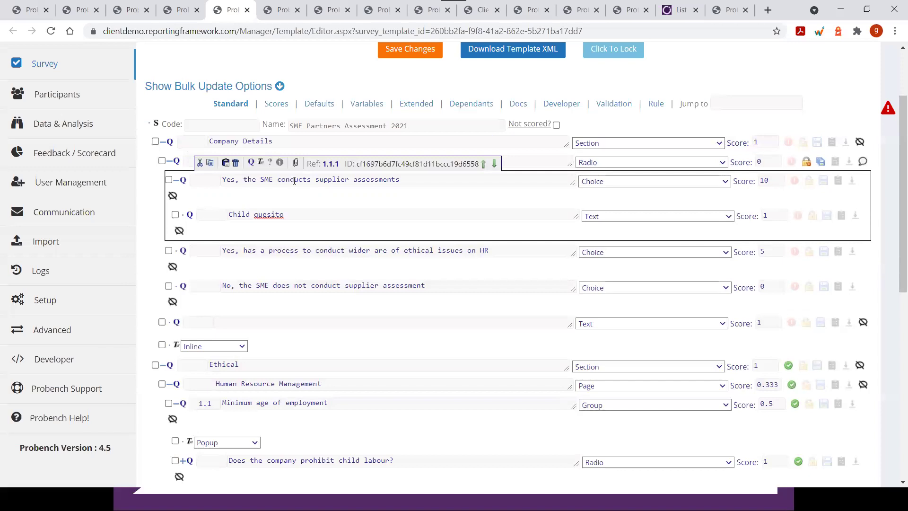
double_click(380, 163)
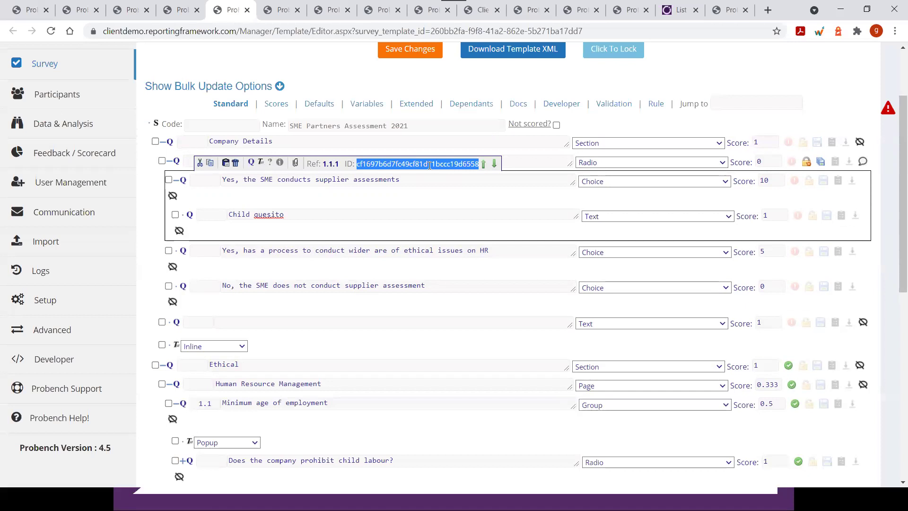
scroll(176, 283, down, 3)
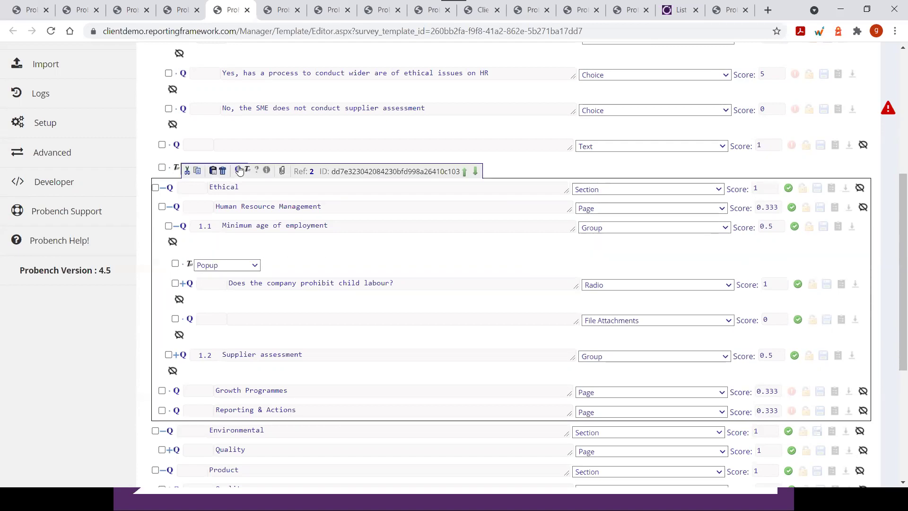
scroll(240, 171, up, 1)
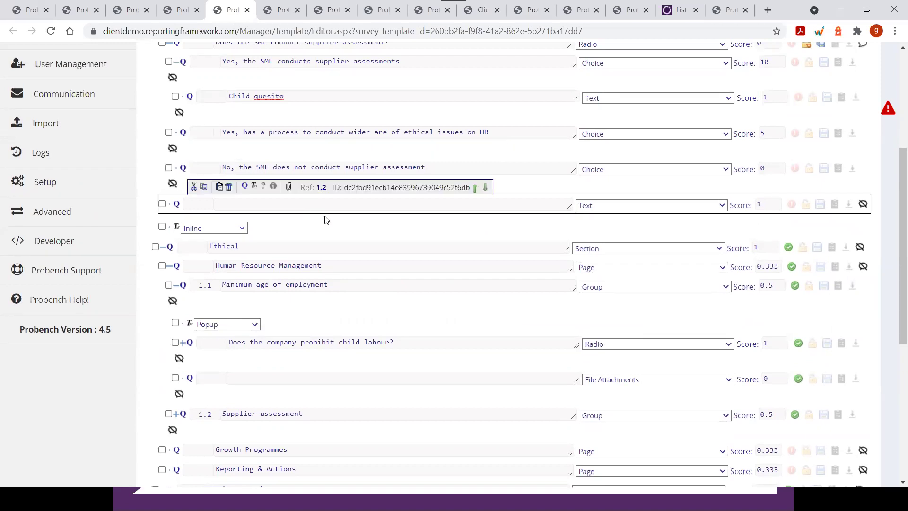
scroll(432, 240, up, 1)
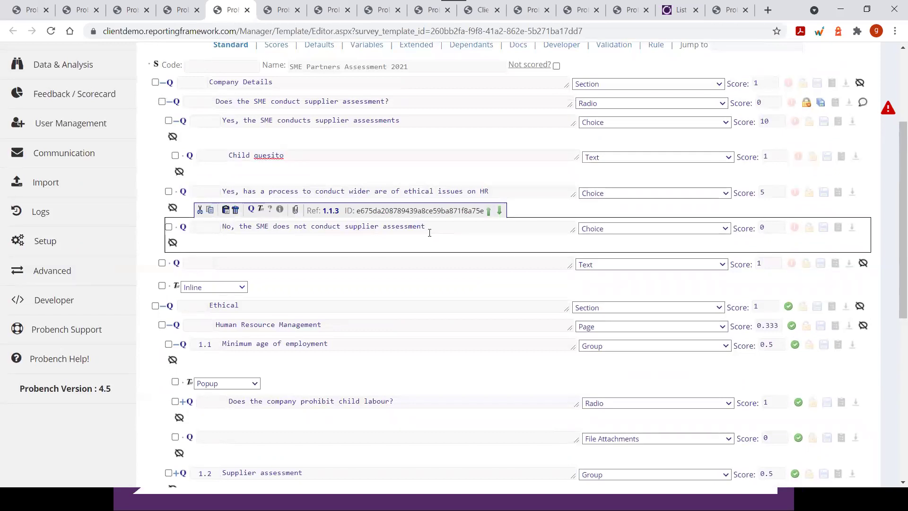
scroll(429, 233, up, 1)
scroll(430, 240, up, 2)
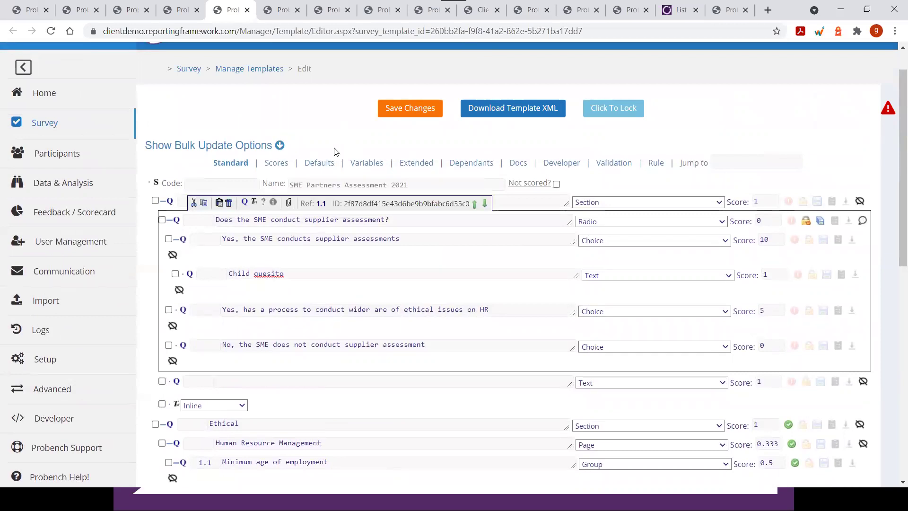
Append 'test' so the question reads 'Does the SME conduct supplier assessment?test'
click(407, 239)
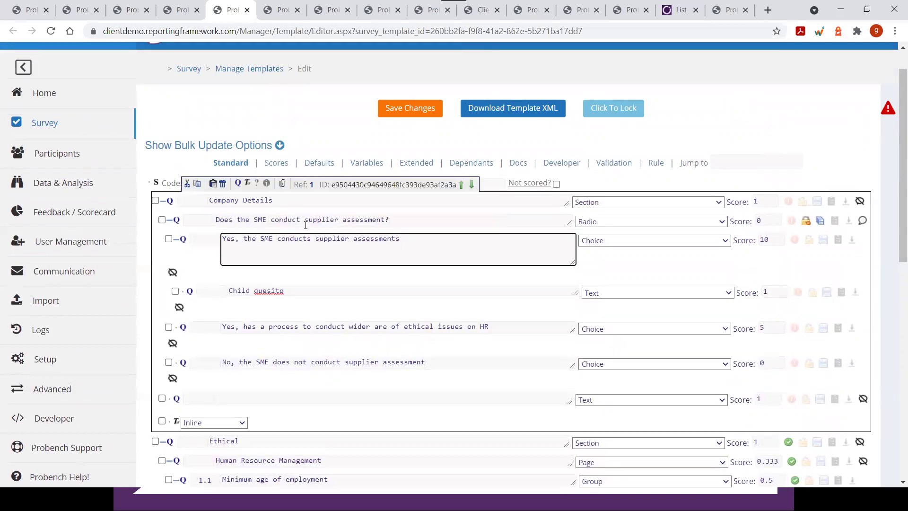
click(400, 219)
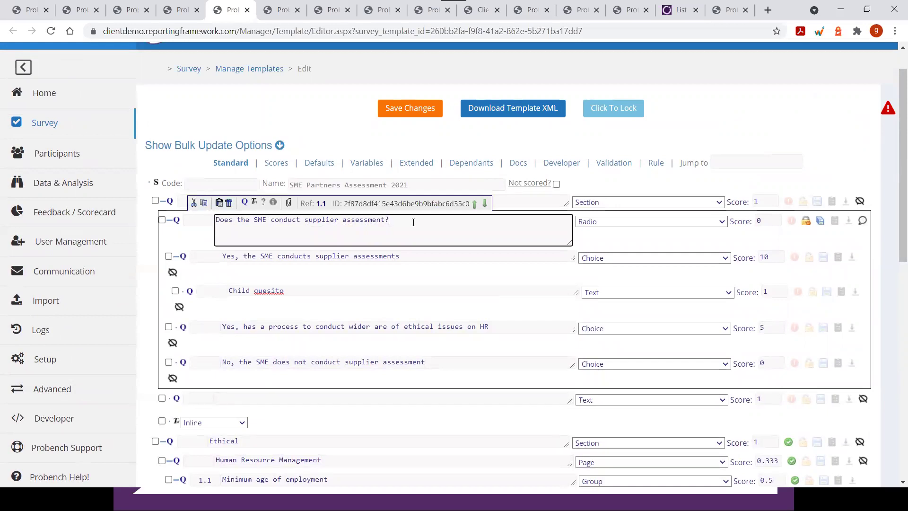
text(test)
click(511, 291)
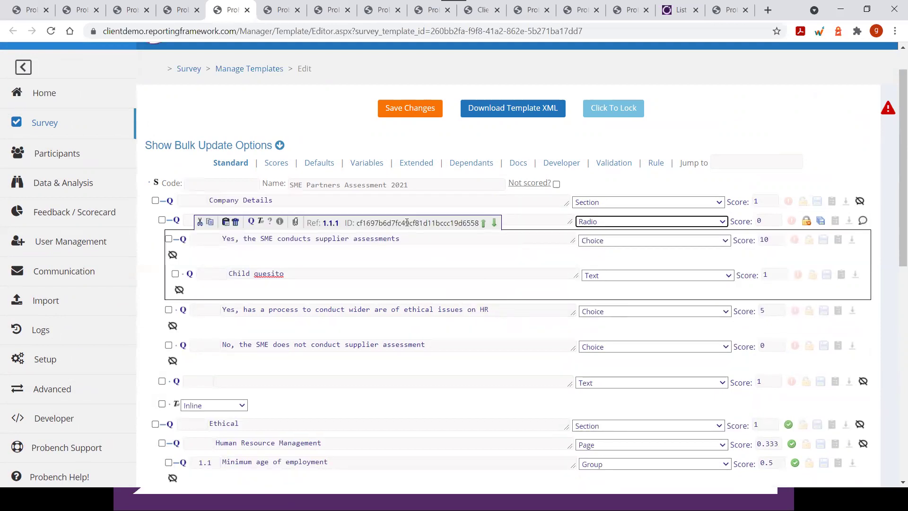
click(415, 219)
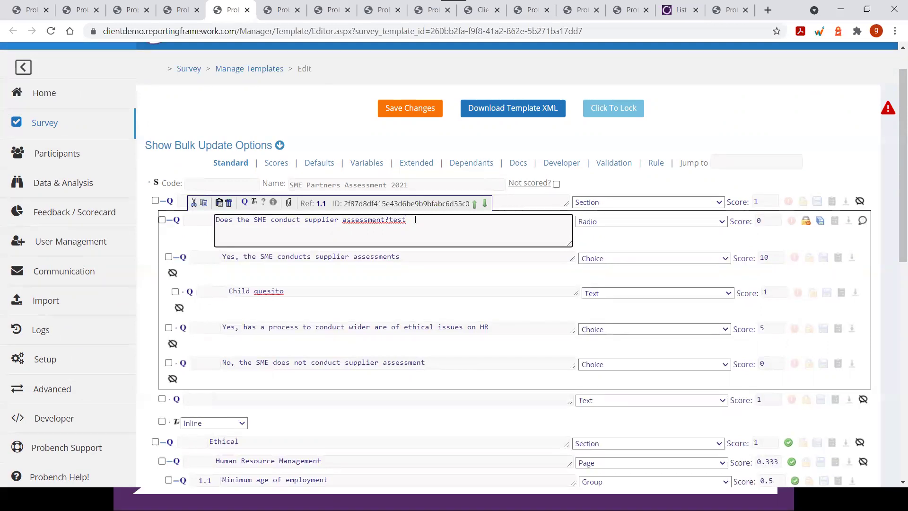
Change the supplier assessment question's type to Countries
click(585, 222)
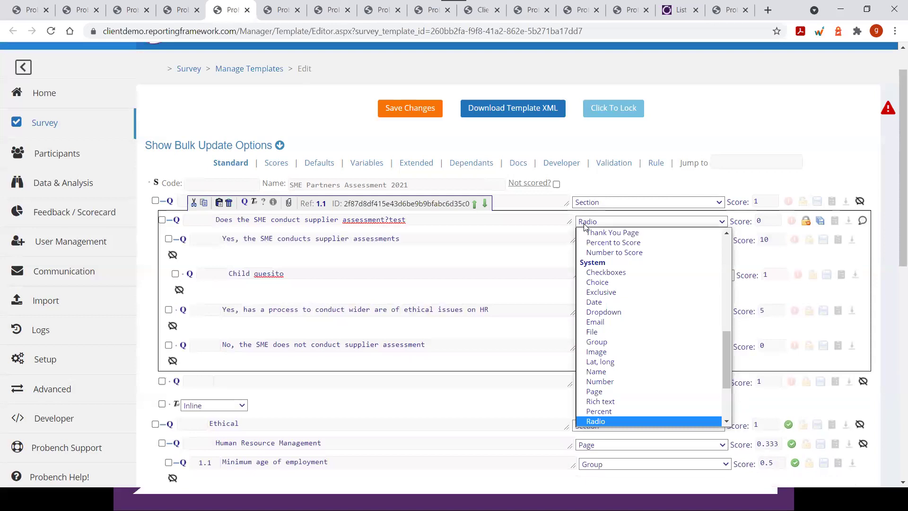
scroll(598, 332, up, 7)
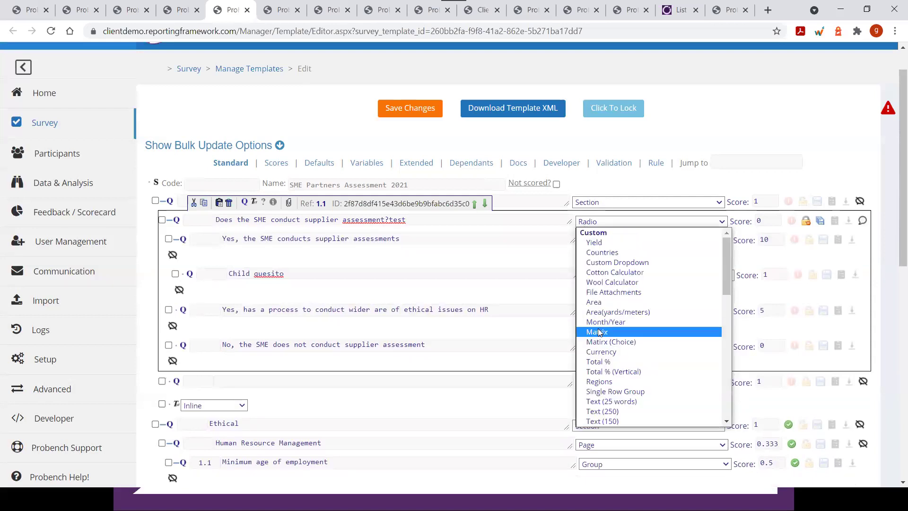
click(598, 254)
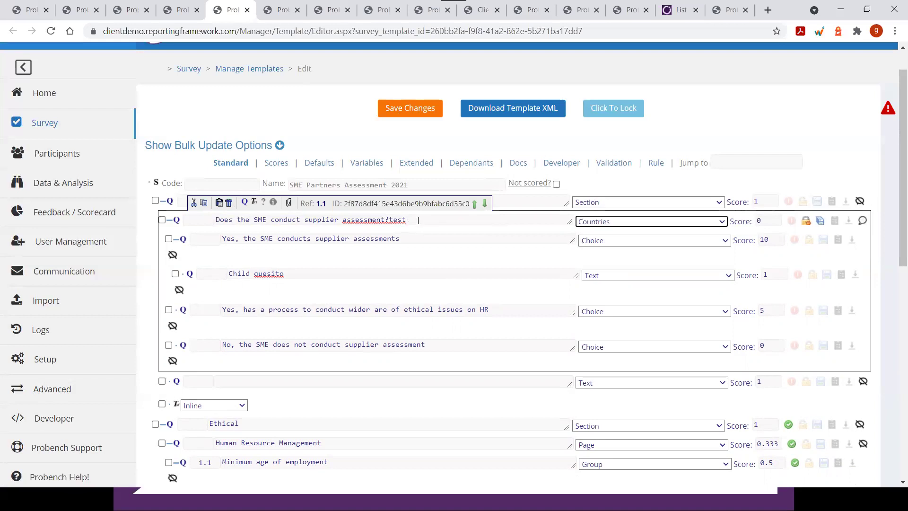
Delete the trailing character of the question text and toggle its status on, then off again
click(418, 220)
key(BackSpace)
key(BackSpace)
key(BackSpace)
key(BackSpace)
click(792, 222)
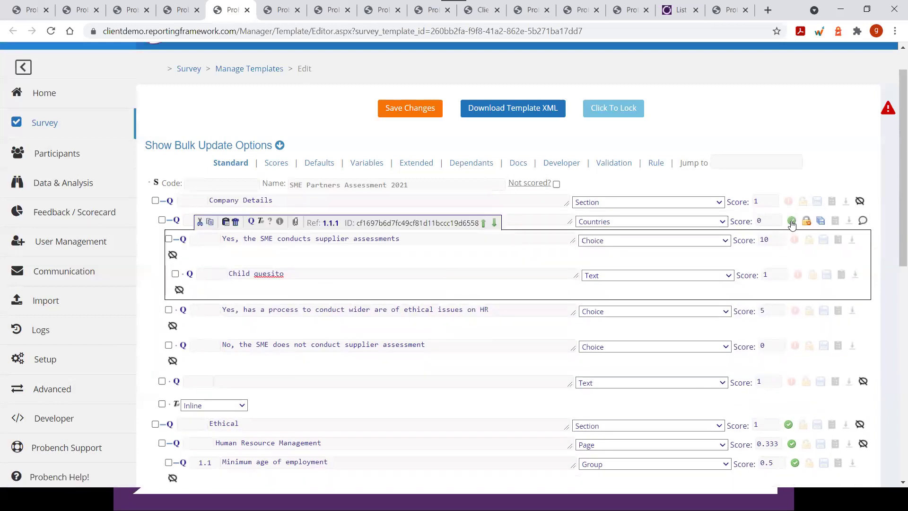
click(791, 222)
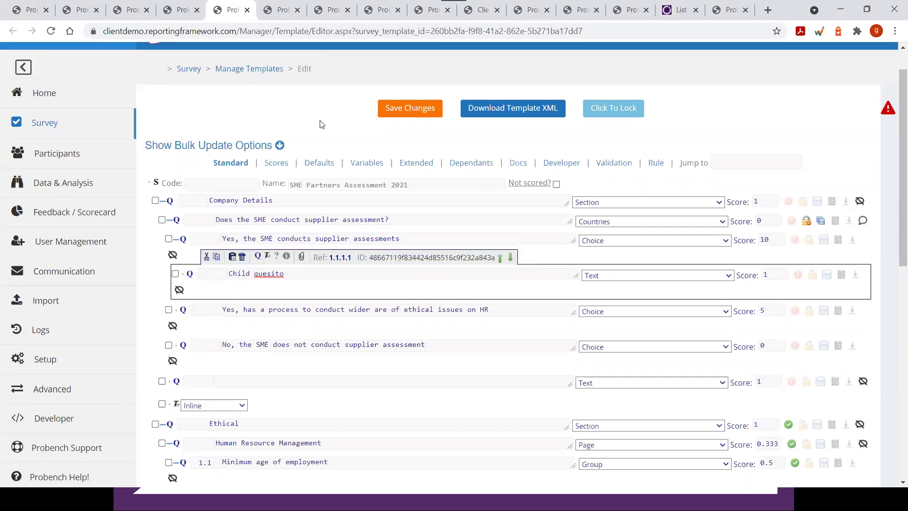
Save the template changes, reaching the 'Survey successfully updated' confirmation
click(391, 108)
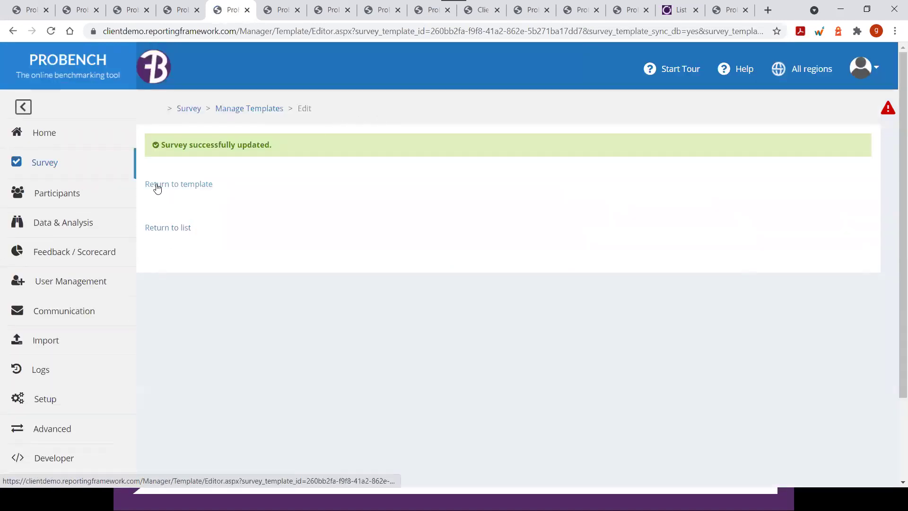
drag(164, 146, 297, 158)
click(303, 163)
Back in the template editor, append 'test' to the supplier assessment question text
click(176, 188)
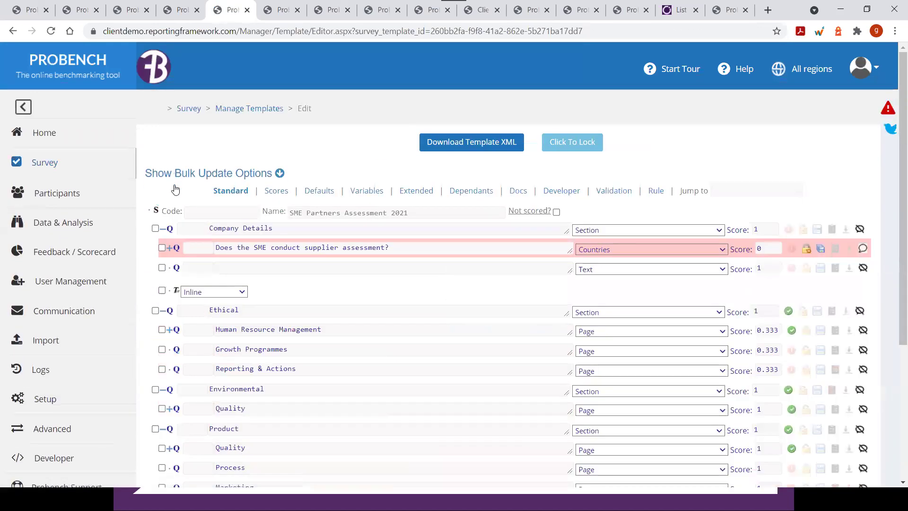
scroll(312, 140, down, 3)
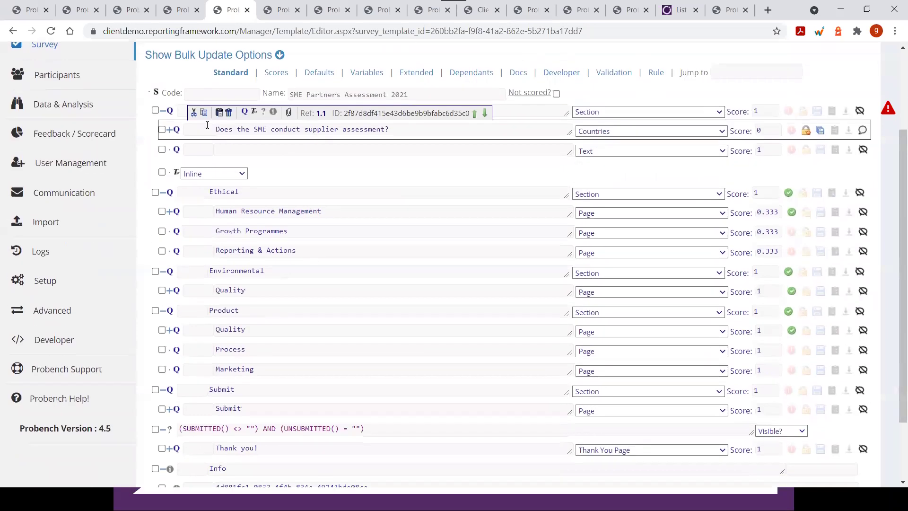
click(406, 134)
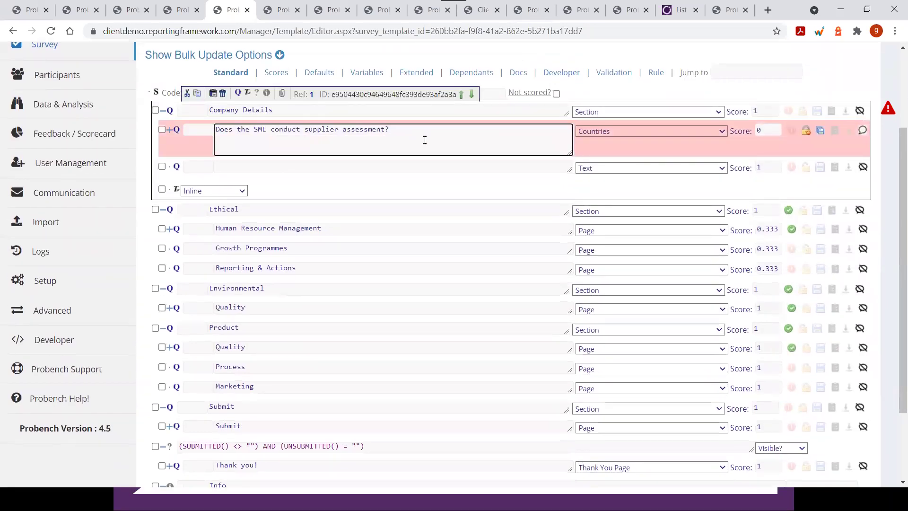
text(test)
key(Tab)
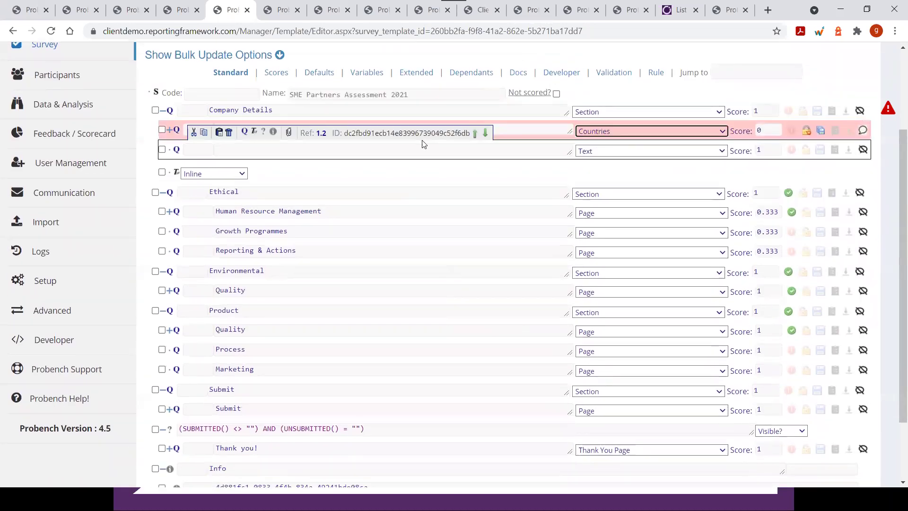
scroll(377, 344, up, 2)
scroll(378, 345, up, 1)
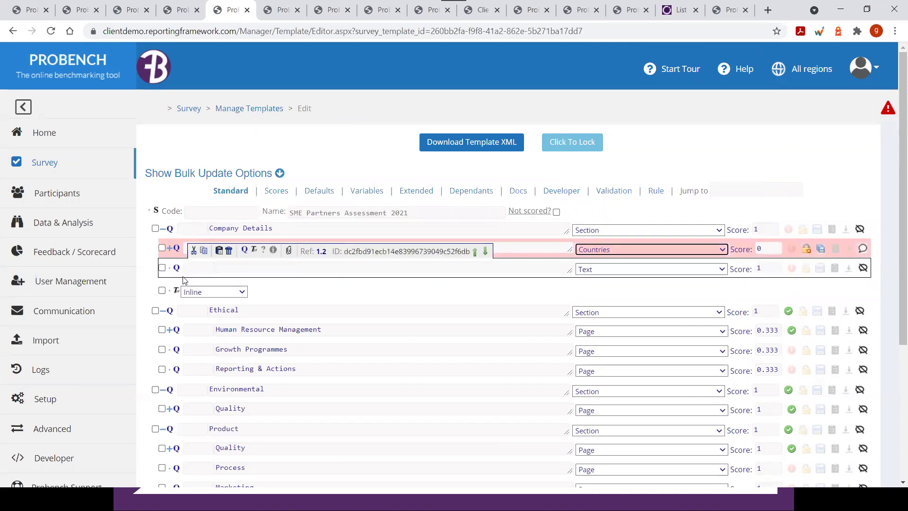
Delete the Inline item beneath the supplier assessment question, confirming the deletion
click(229, 273)
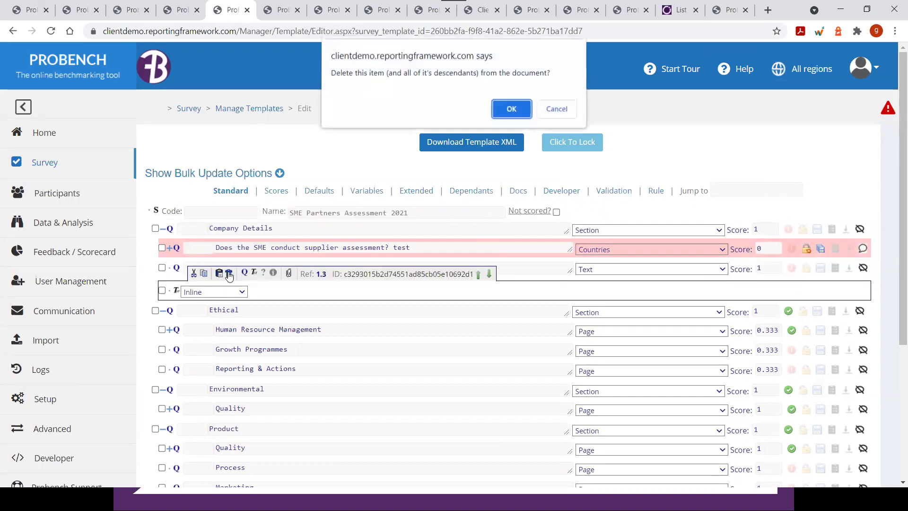
click(508, 111)
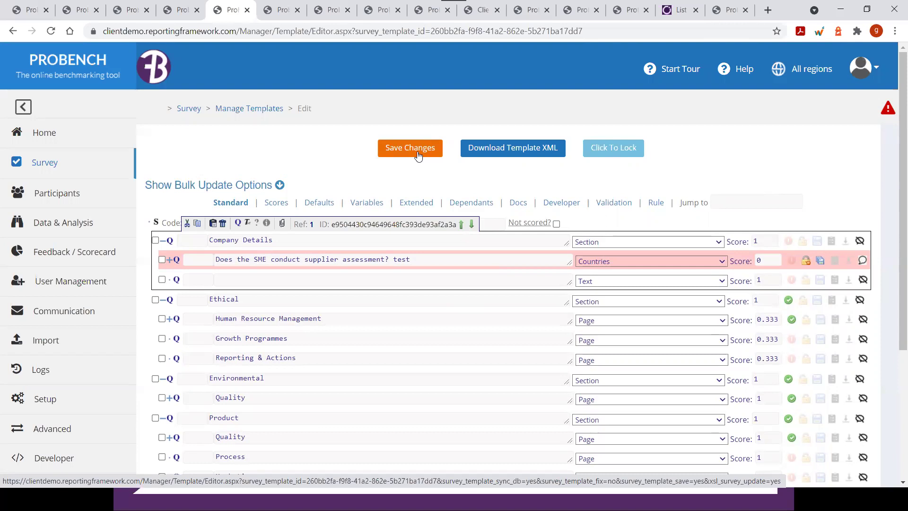
Expand the sidebar's Logs section to list Activity, Response, Email and Notification Logs
click(50, 376)
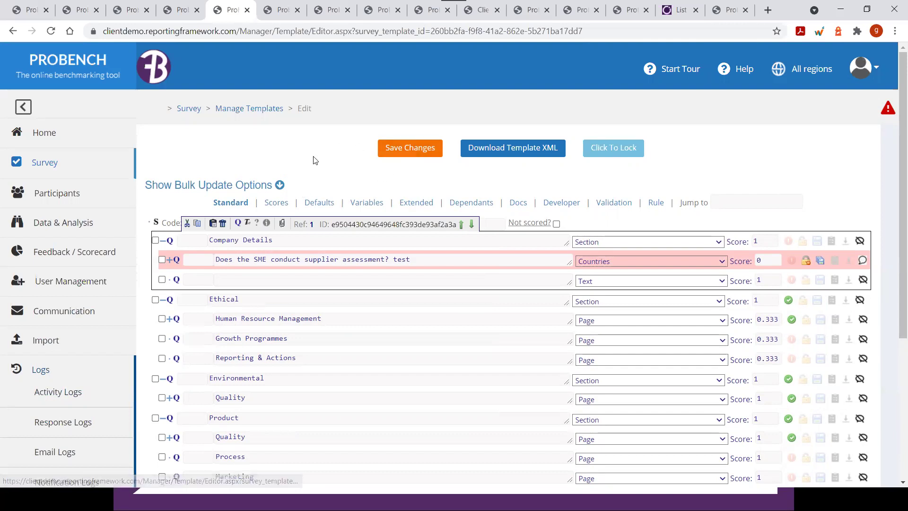
scroll(341, 183, down, 1)
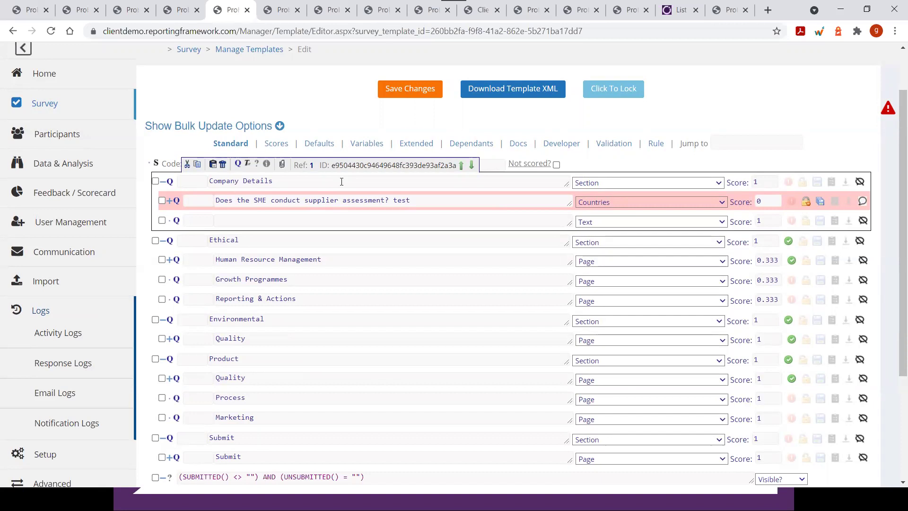
scroll(342, 182, down, 1)
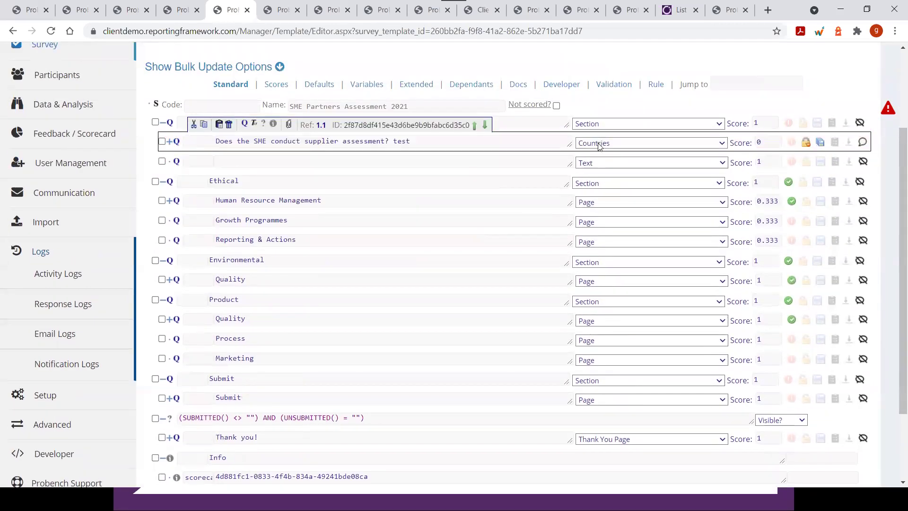
Browse the supplier assessment question's type options, then view the List of question types documentation
click(596, 144)
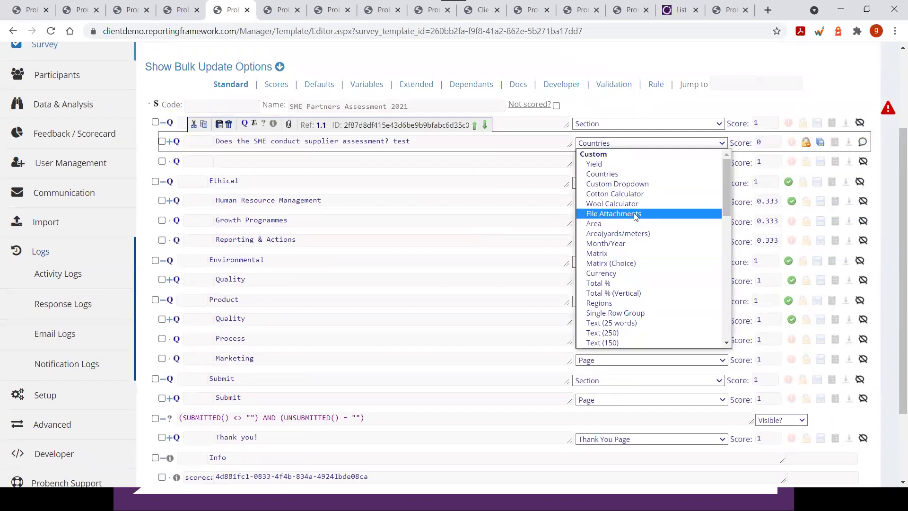
scroll(635, 216, down, 3)
scroll(636, 213, down, 5)
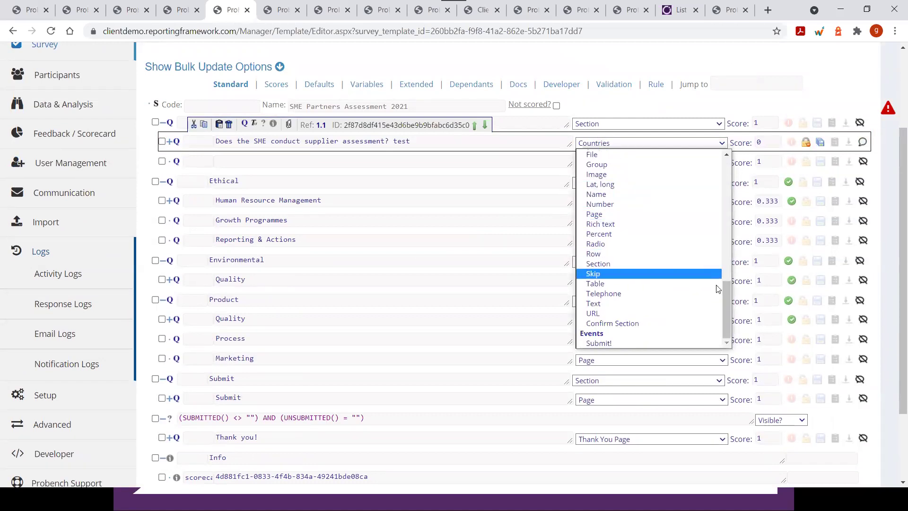
drag(732, 303, 721, 227)
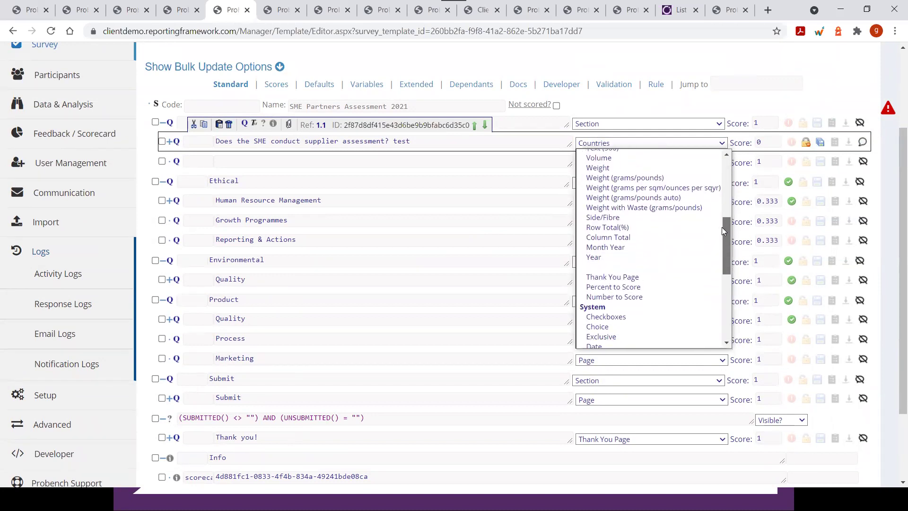
click(680, 10)
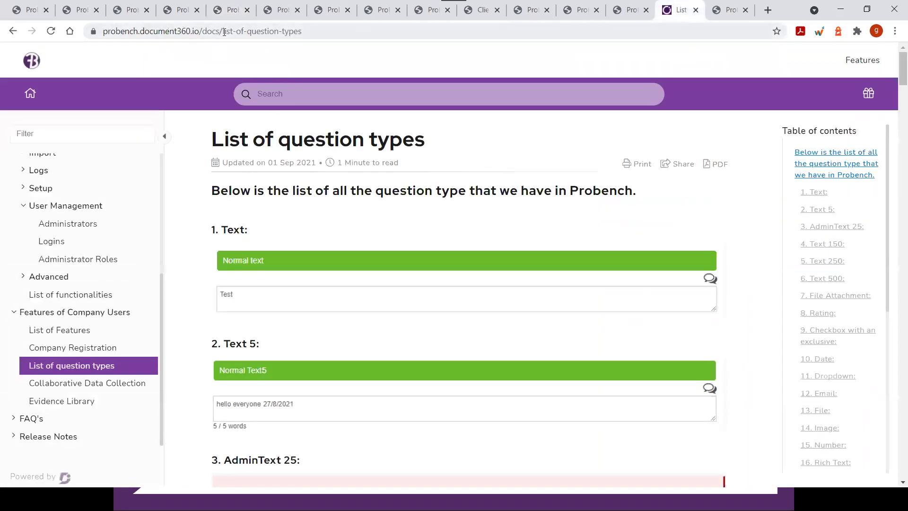
Read the List of question types article down to Date and Dropdown, then return to the Probench editor
click(328, 32)
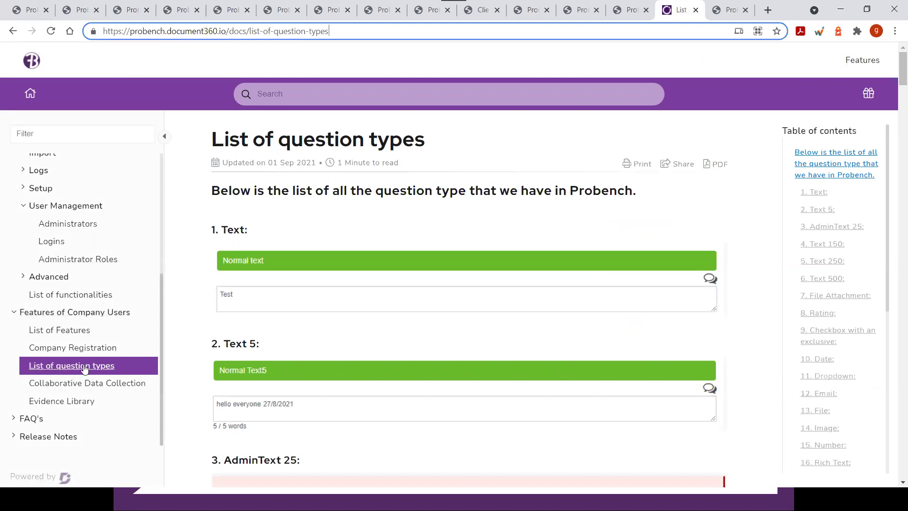
scroll(391, 307, down, 8)
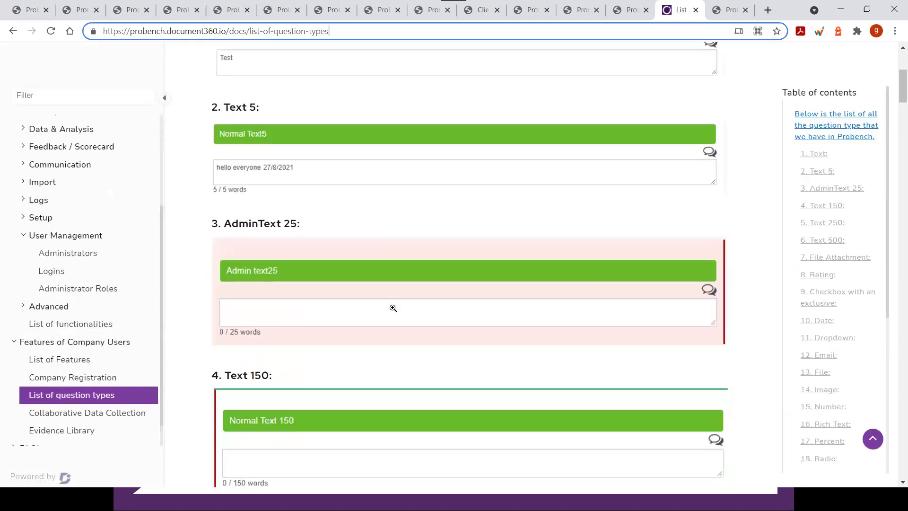
scroll(396, 310, down, 3)
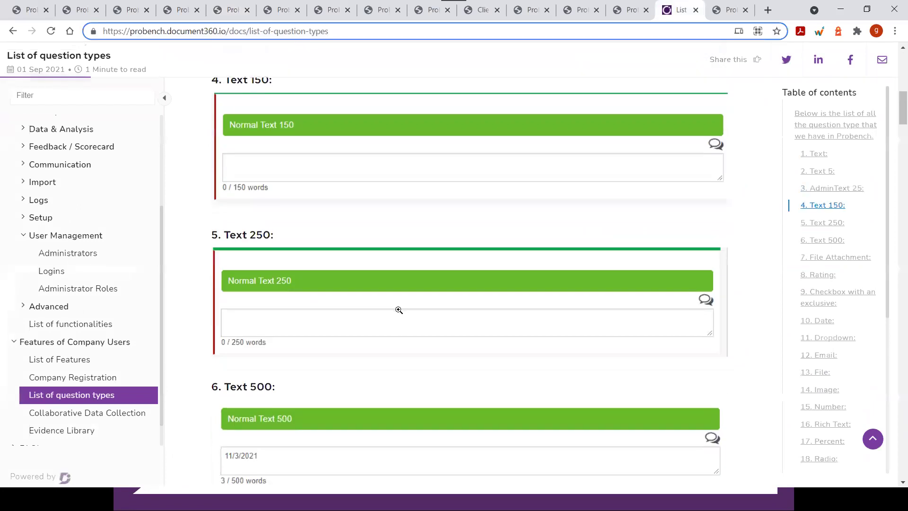
scroll(399, 309, down, 12)
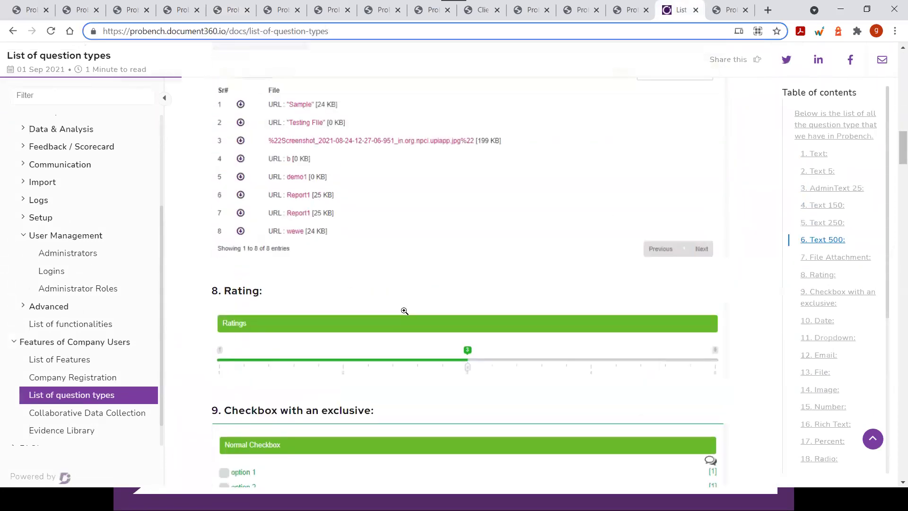
scroll(404, 309, up, 3)
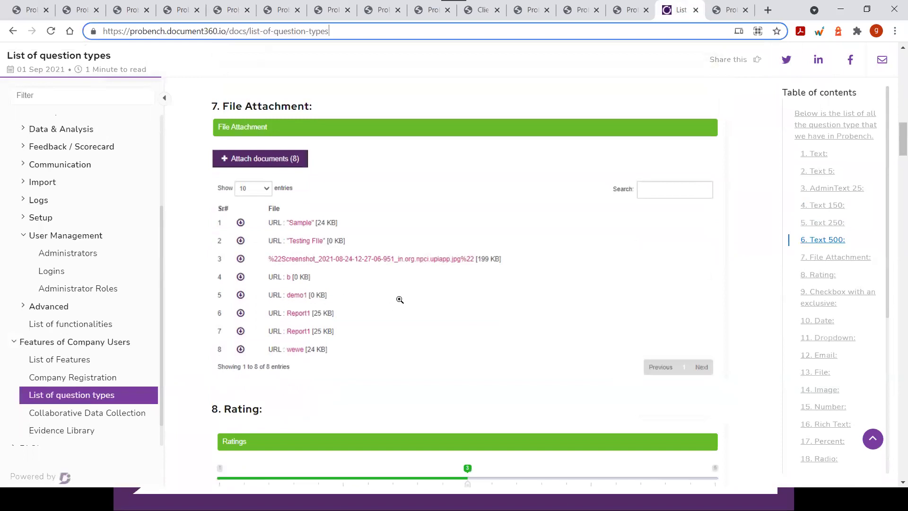
scroll(400, 300, down, 5)
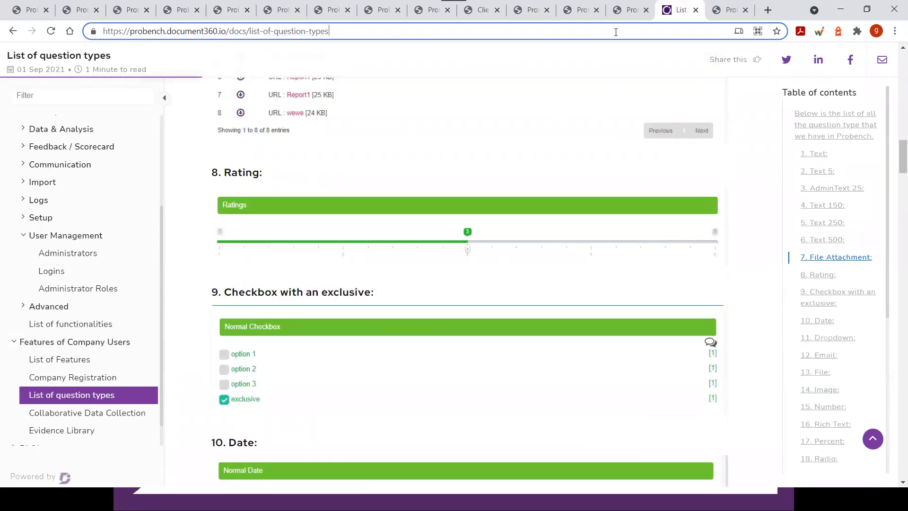
scroll(446, 230, down, 1)
scroll(446, 230, down, 6)
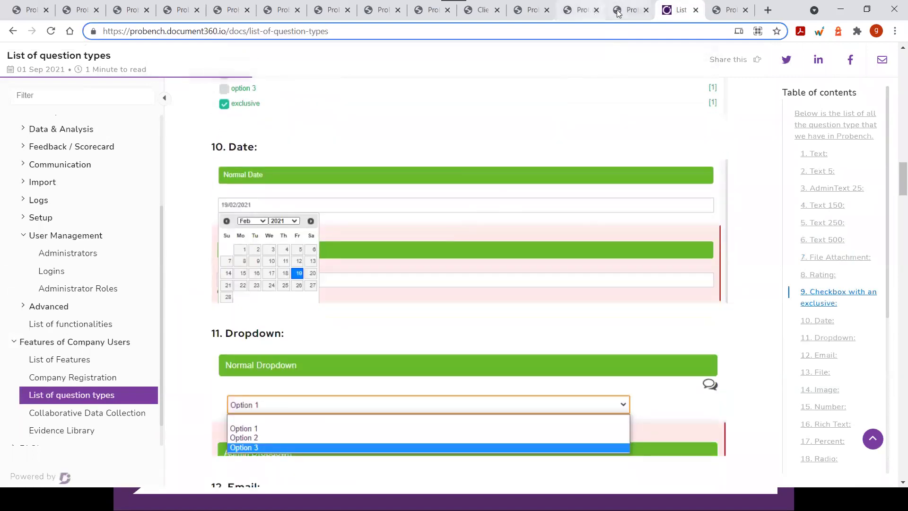
click(629, 10)
scroll(523, 174, up, 10)
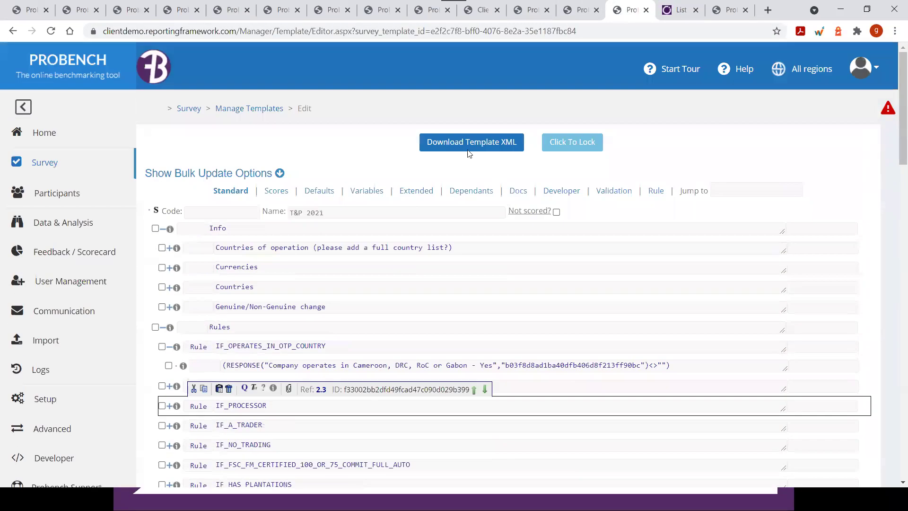
Bring up the SME Partners Assessment 2021 editor and review the blank question's types, leaving it as Text
click(178, 9)
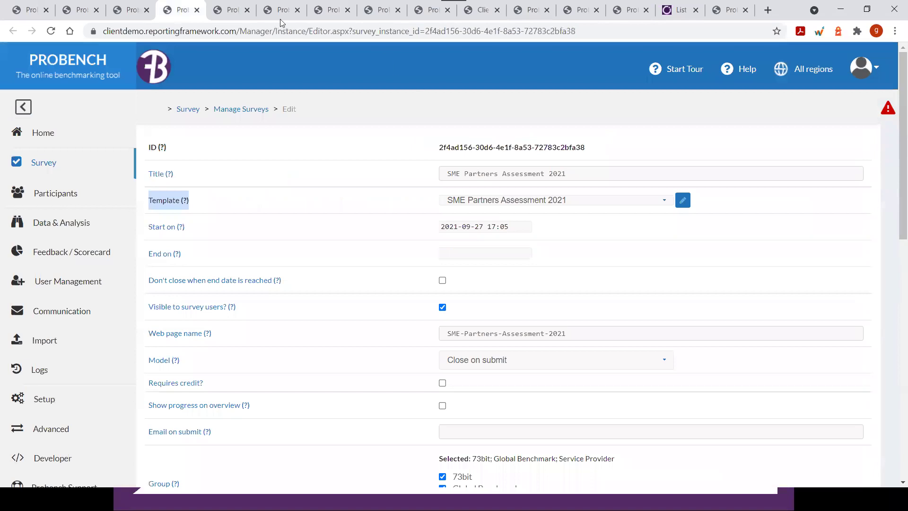
click(231, 10)
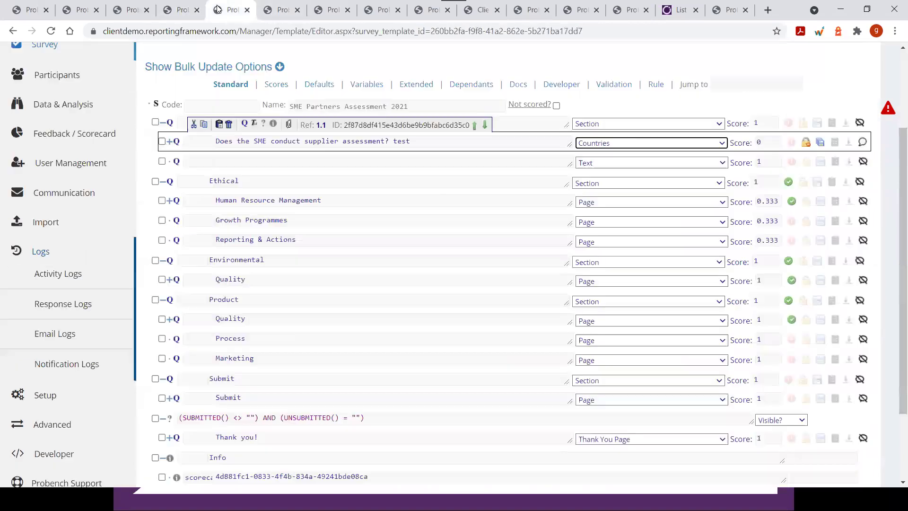
click(593, 166)
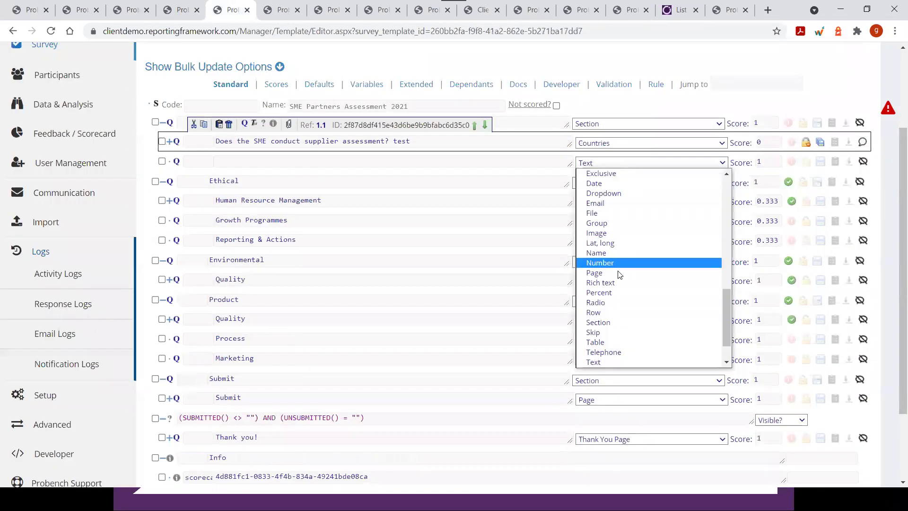
scroll(619, 270, down, 1)
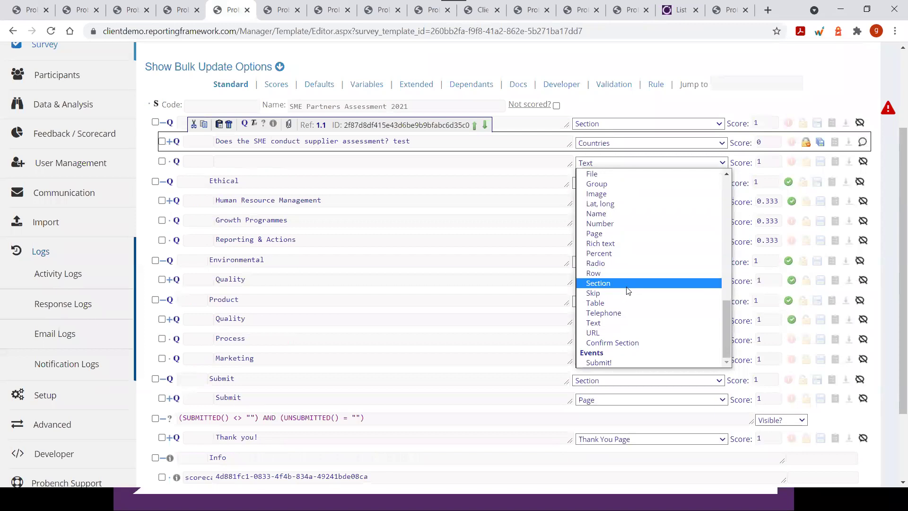
scroll(627, 287, up, 5)
scroll(629, 289, down, 5)
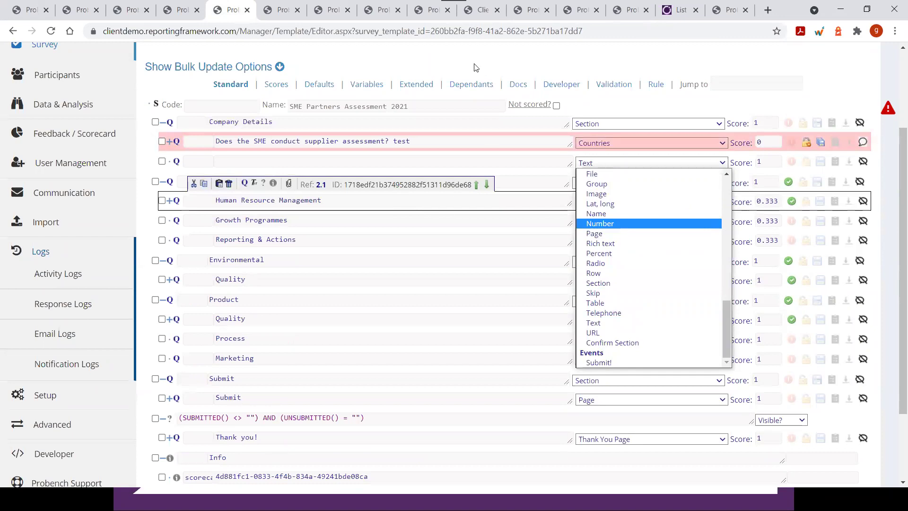
click(439, 57)
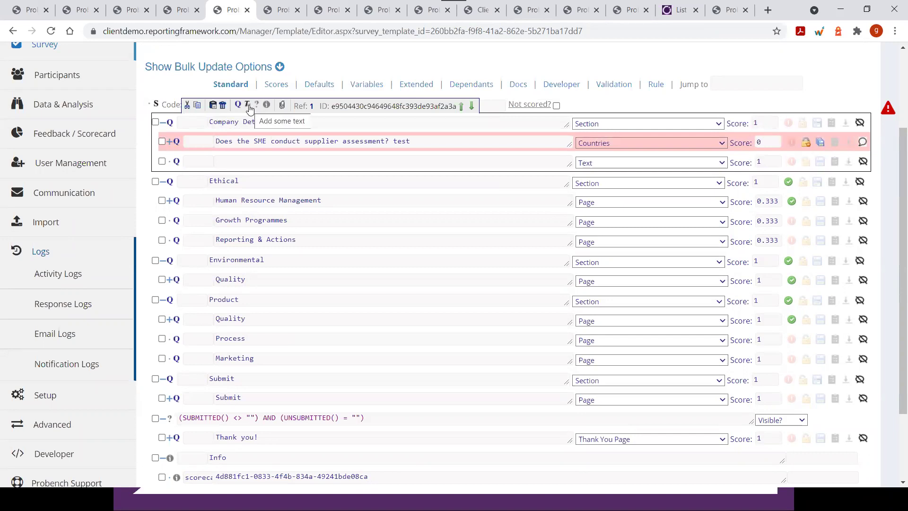
Add an inline text item as a child of Company Details, below the blank question
click(248, 105)
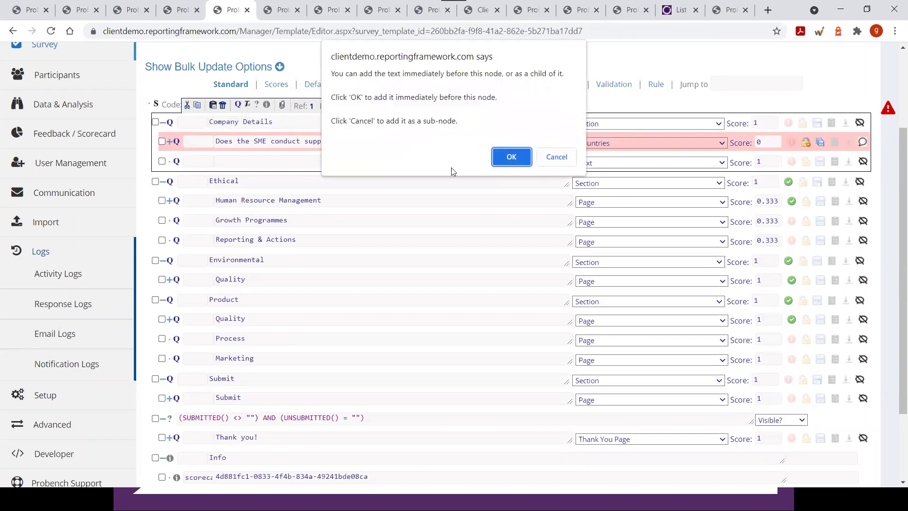
click(556, 157)
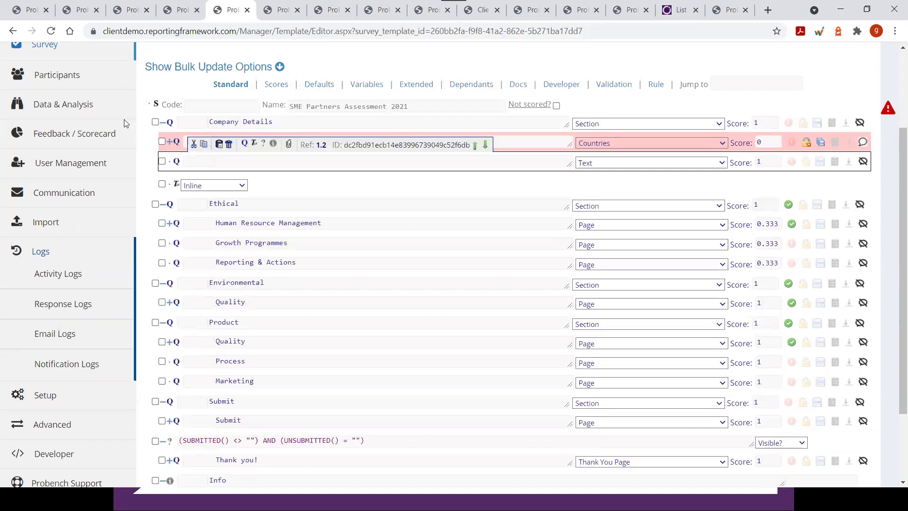
scroll(354, 151, down, 2)
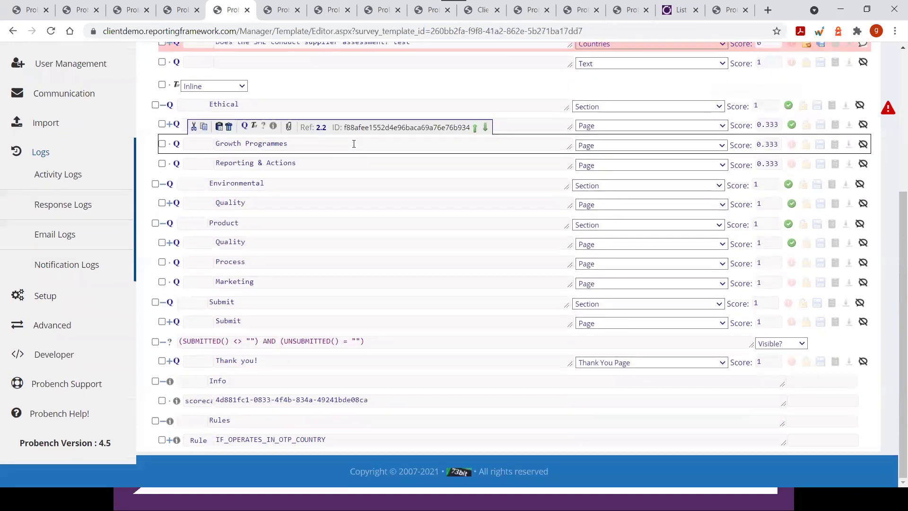
Show the condition type choices for the SUBMITTED() condition above Thank you!
click(779, 347)
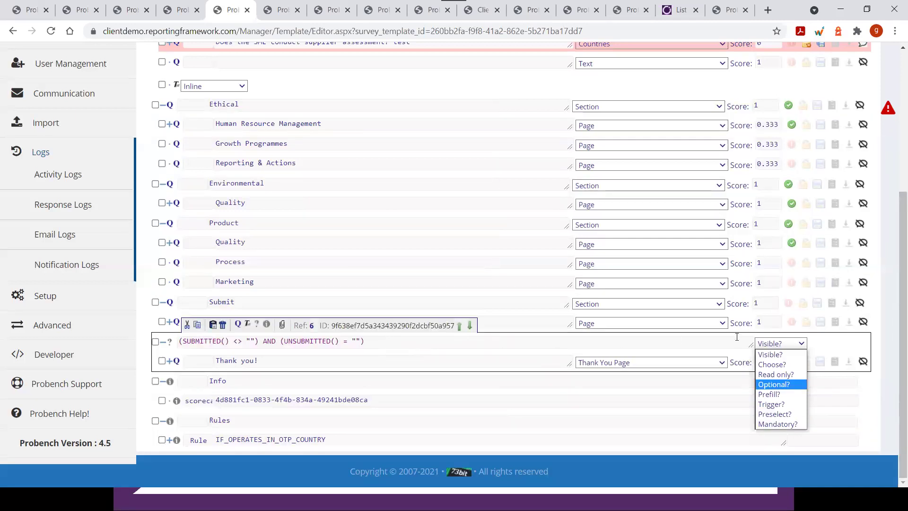
Change the submission condition from Visible? to Mandatory? and confirm the choice
click(786, 424)
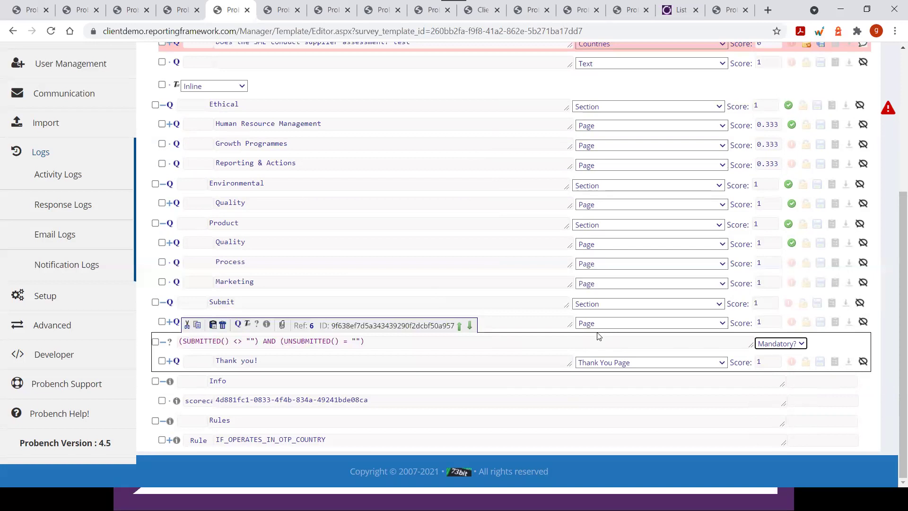
click(783, 343)
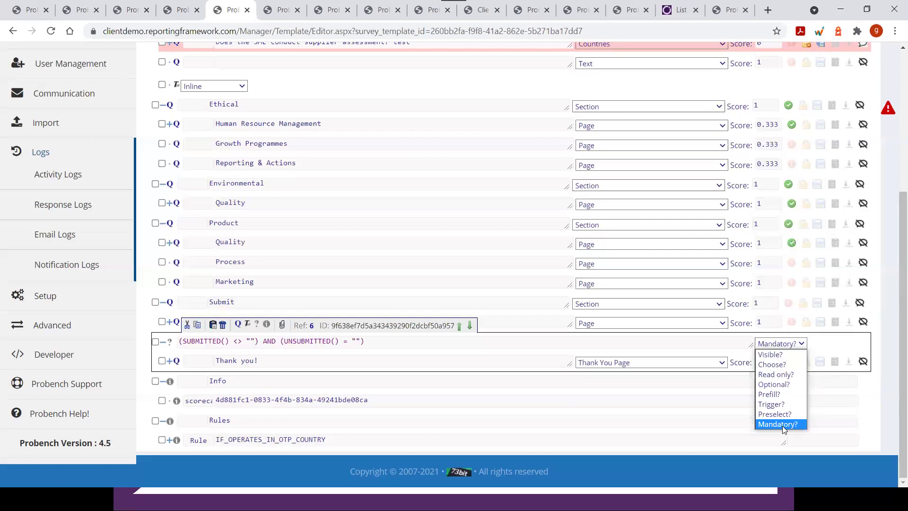
click(782, 426)
scroll(549, 294, up, 1)
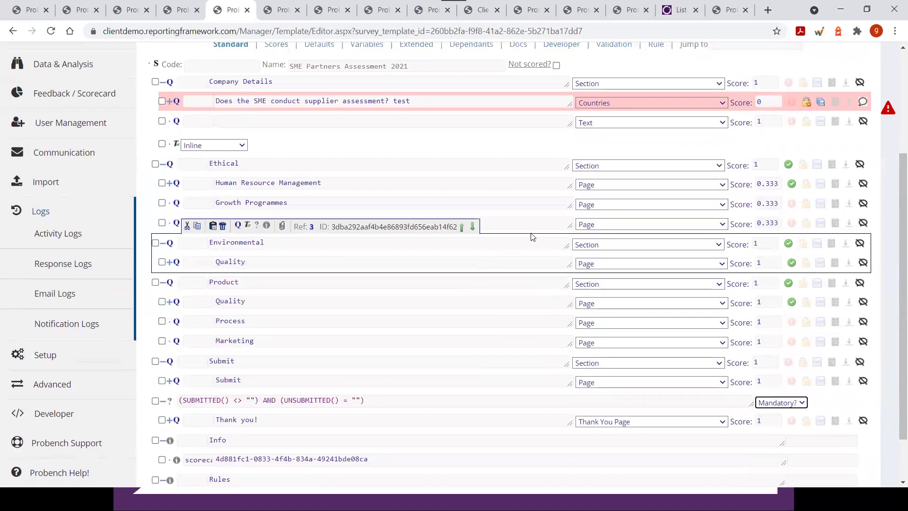
Scroll past the Product and Submit sections and recheck the submission condition's type choices
scroll(507, 189, down, 1)
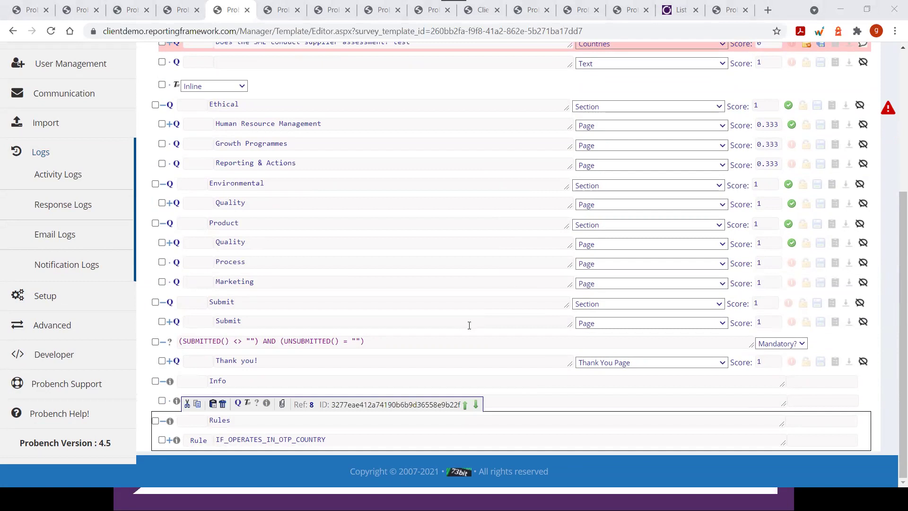
click(767, 345)
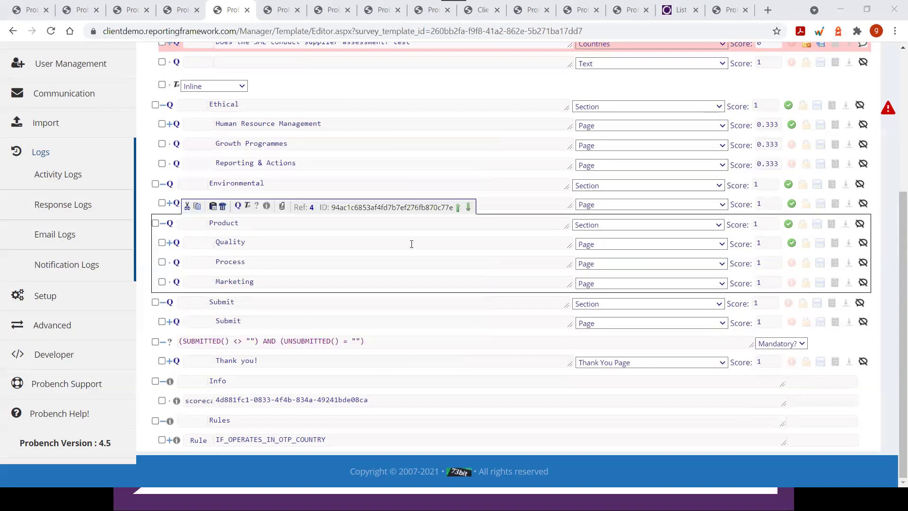
scroll(411, 244, up, 4)
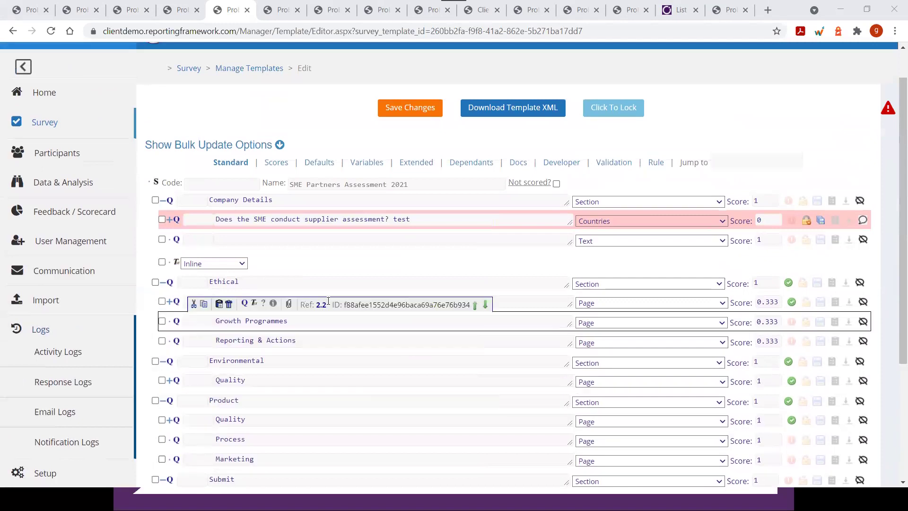
scroll(358, 265, up, 1)
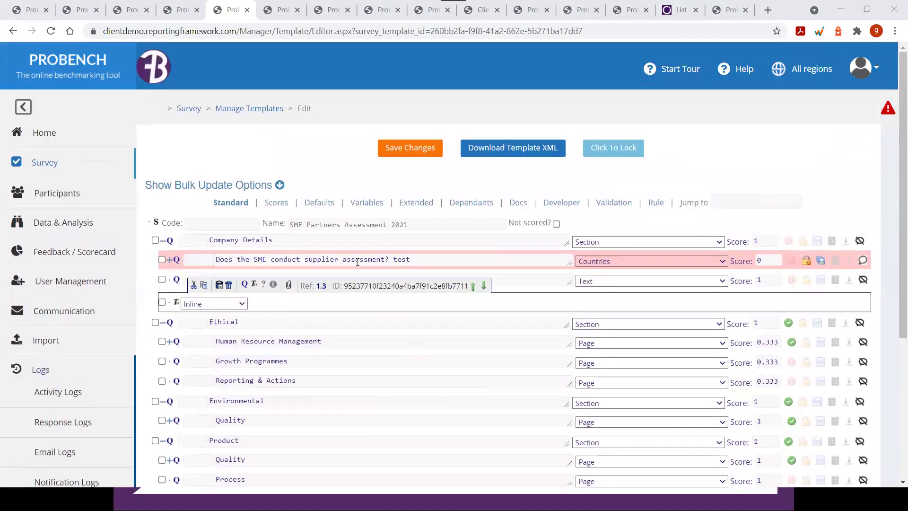
scroll(358, 265, down, 1)
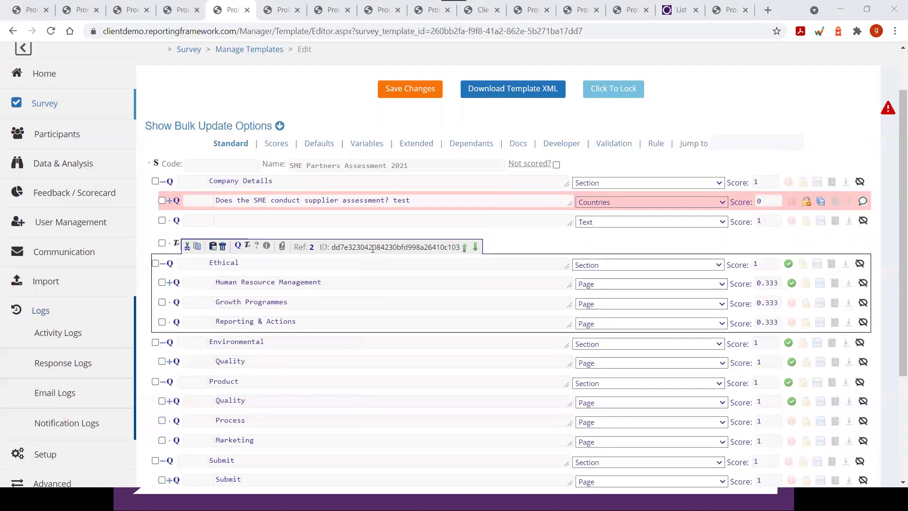
scroll(598, 200, down, 1)
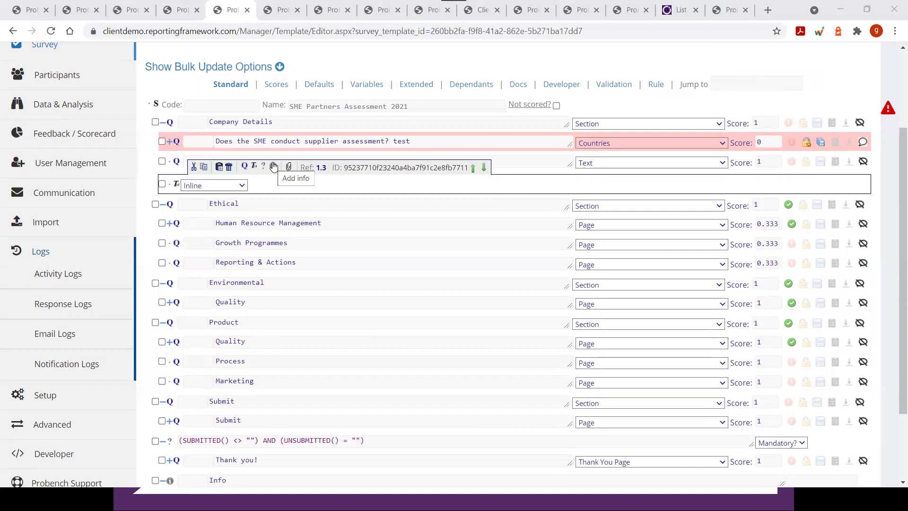
Inspect the Ethical section's name, score and Human Resource Management questions
click(171, 224)
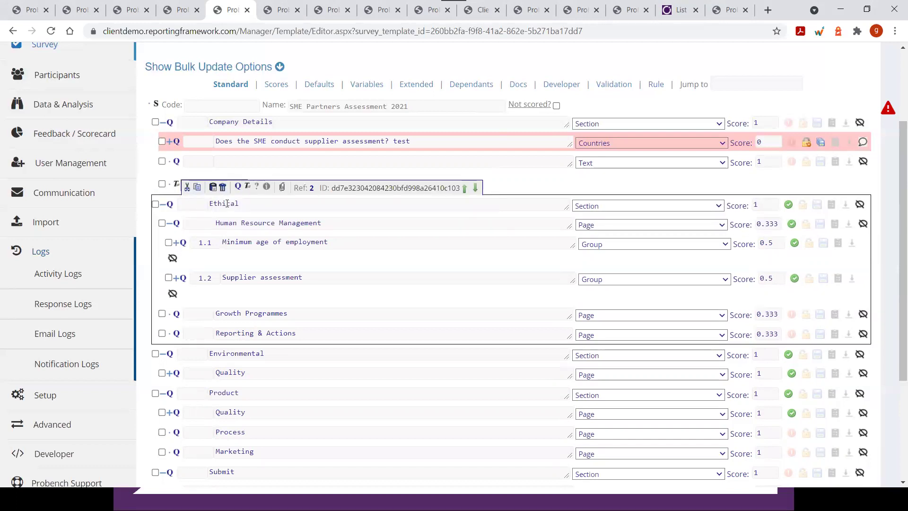
double_click(242, 204)
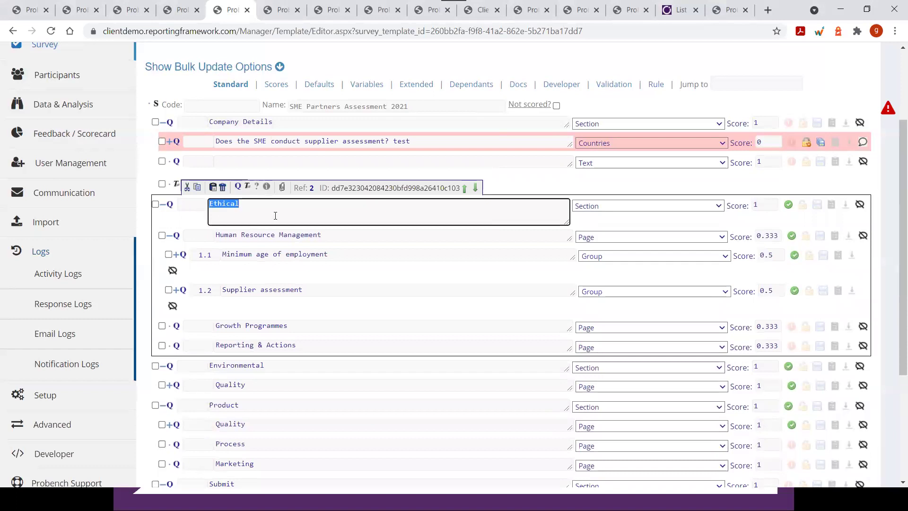
click(774, 207)
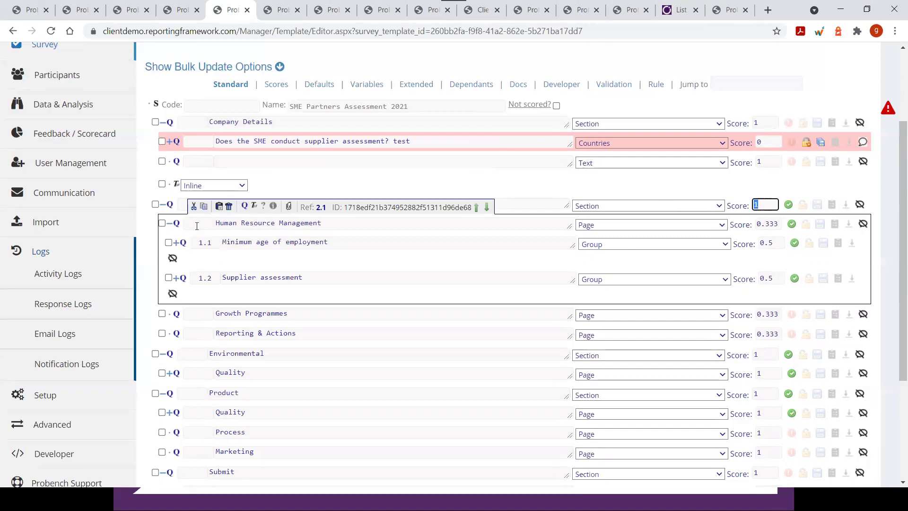
click(171, 225)
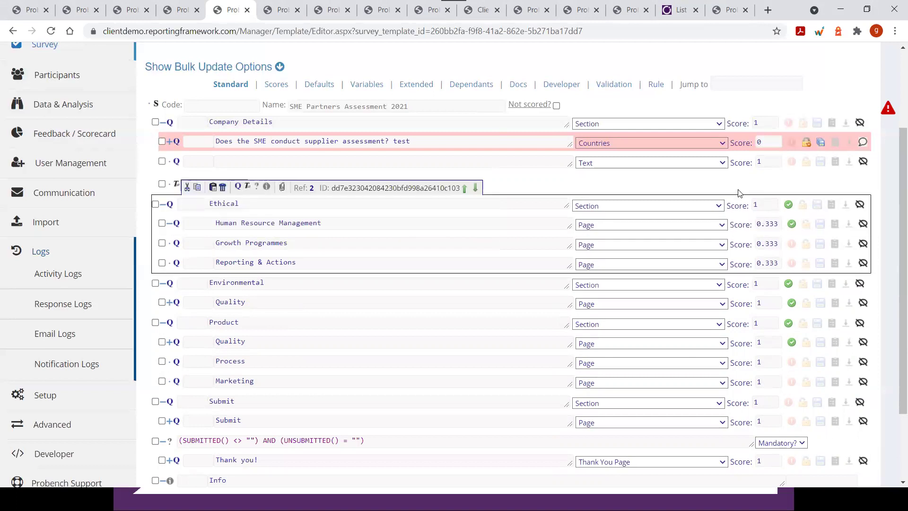
Expand Human Resource Management to show groups 1.1 and 1.2, each scored 0.5
click(760, 205)
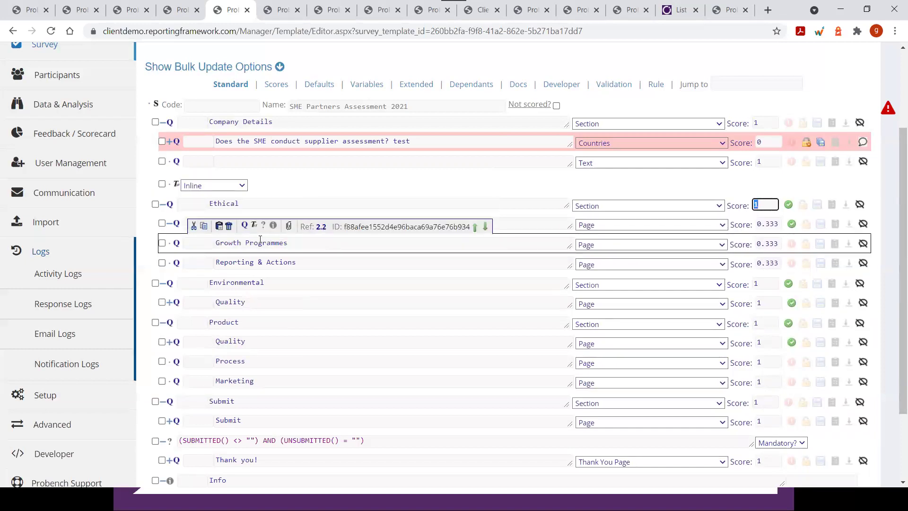
click(169, 223)
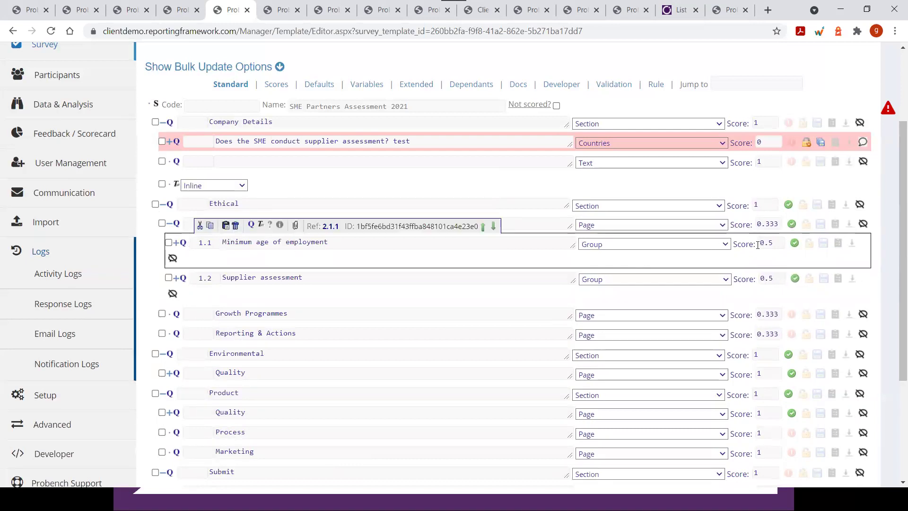
click(775, 243)
Score Minimum age of employment 0.75 and Supplier assessment 0.25, then expand the first group
drag(336, 246, 219, 239)
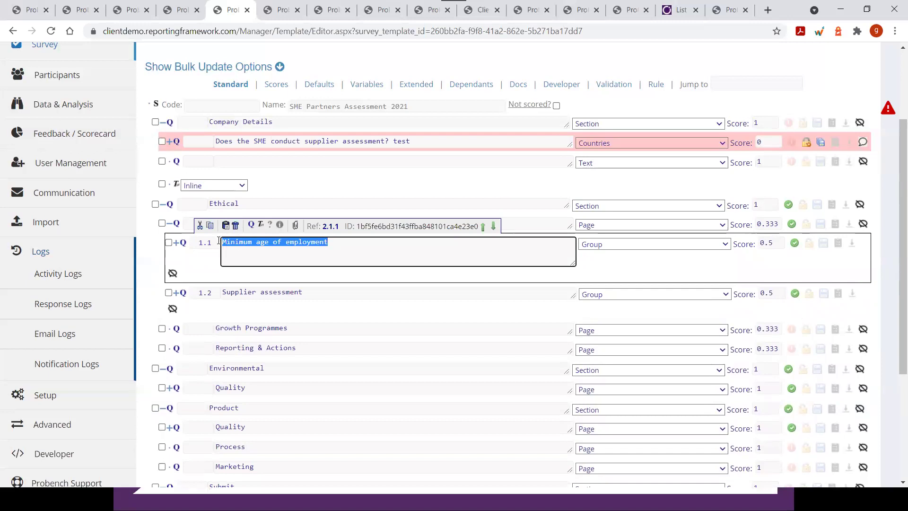
mouse_move(549, 283)
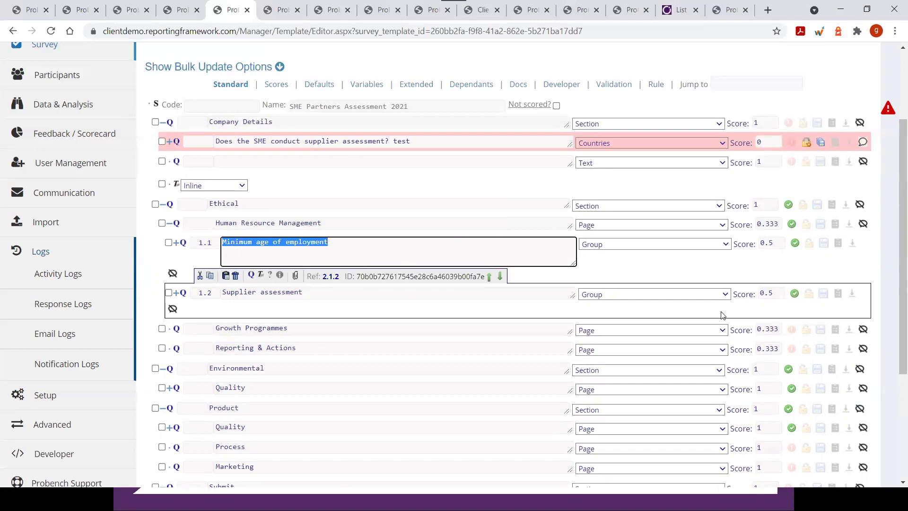
click(770, 243)
text(0.75)
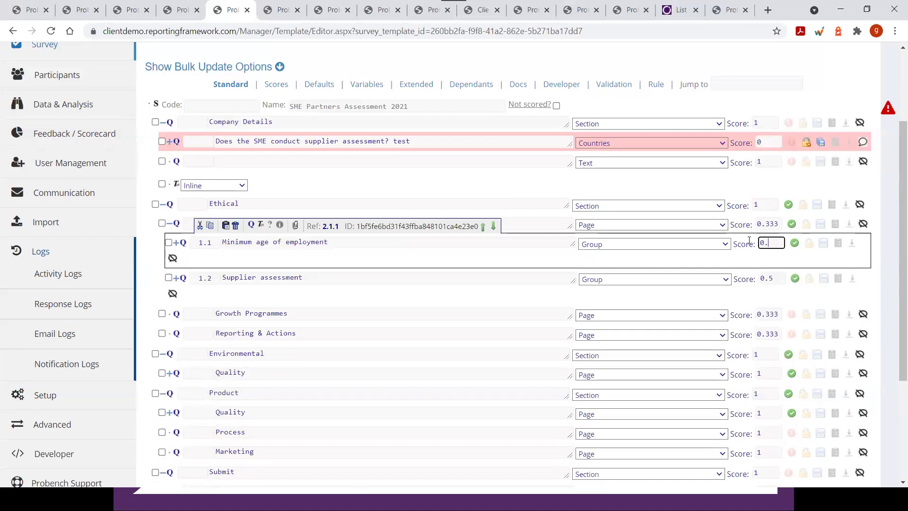
click(775, 277)
click(775, 277)
text(0.25)
key(Tab)
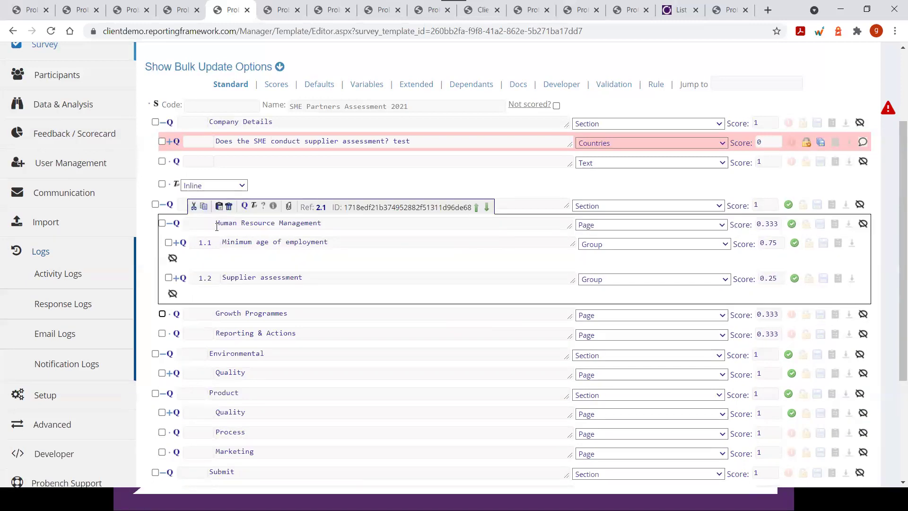
click(175, 243)
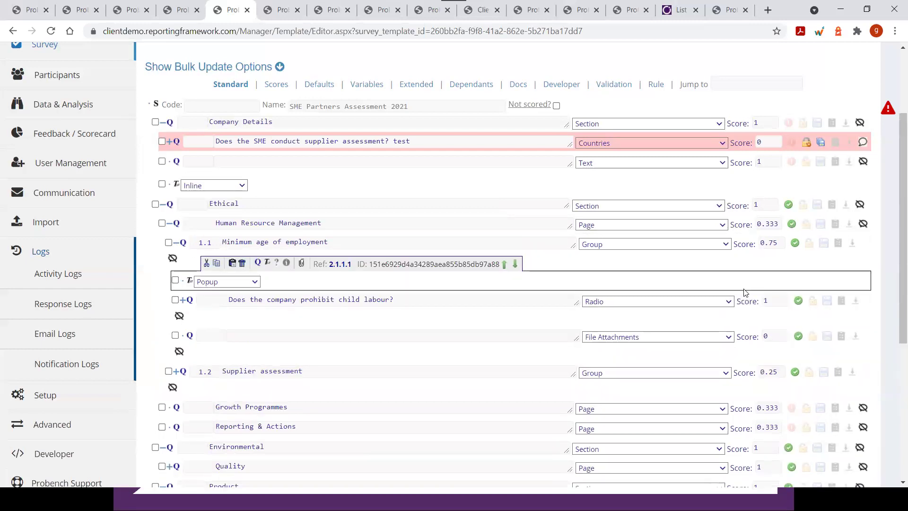
Check the child labour and File Attachments scores, then expand the child labour question's choices
click(774, 301)
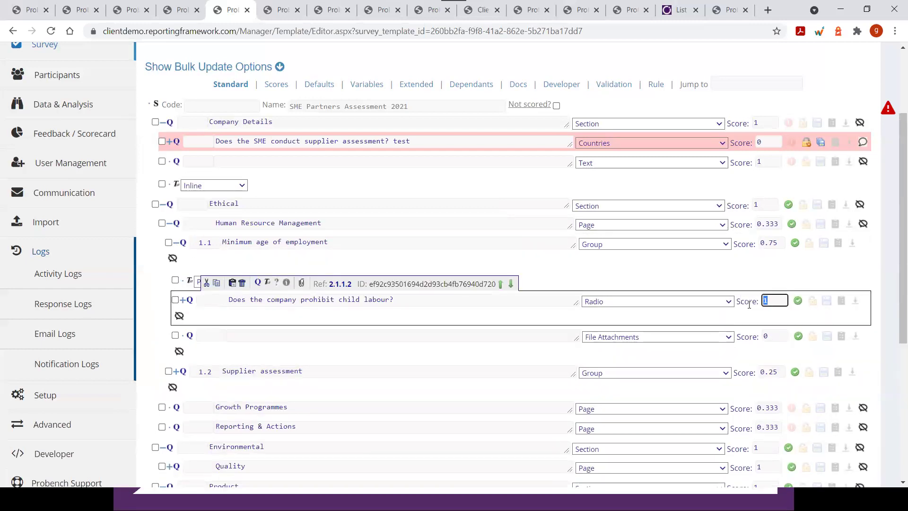
click(764, 336)
click(774, 301)
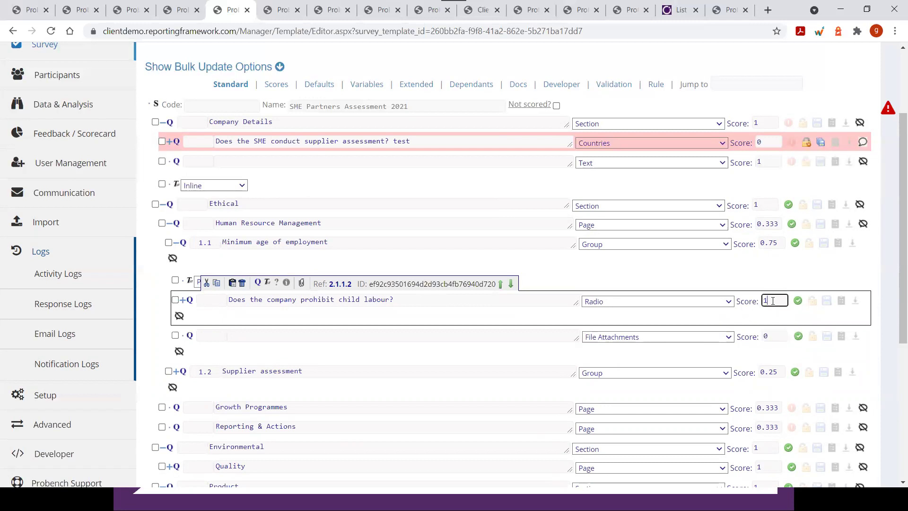
click(183, 300)
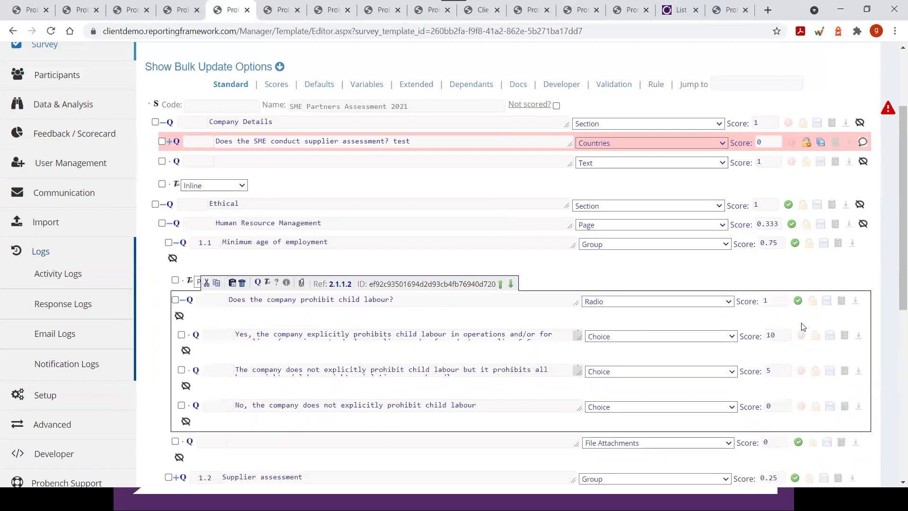
scroll(802, 326, down, 3)
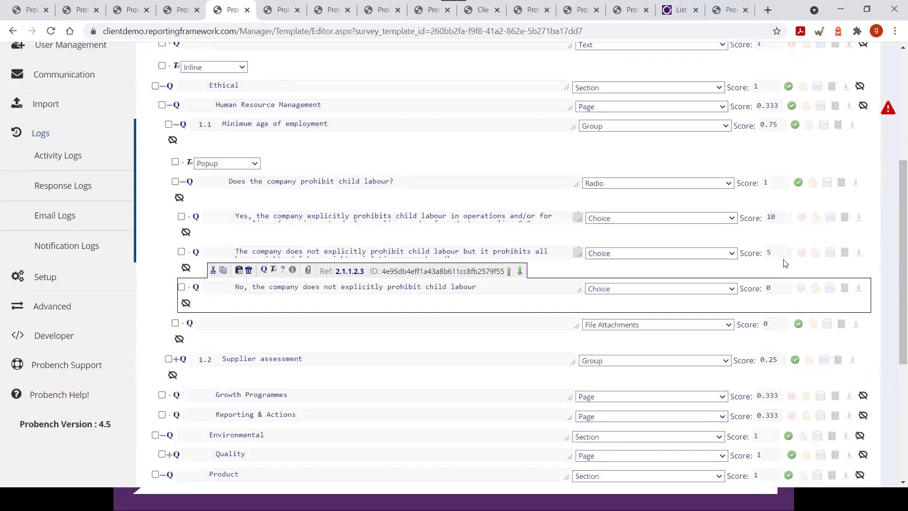
Change the first two choice scores from 10 to 1 and from 5 to 0.5
double_click(769, 216)
text(1)
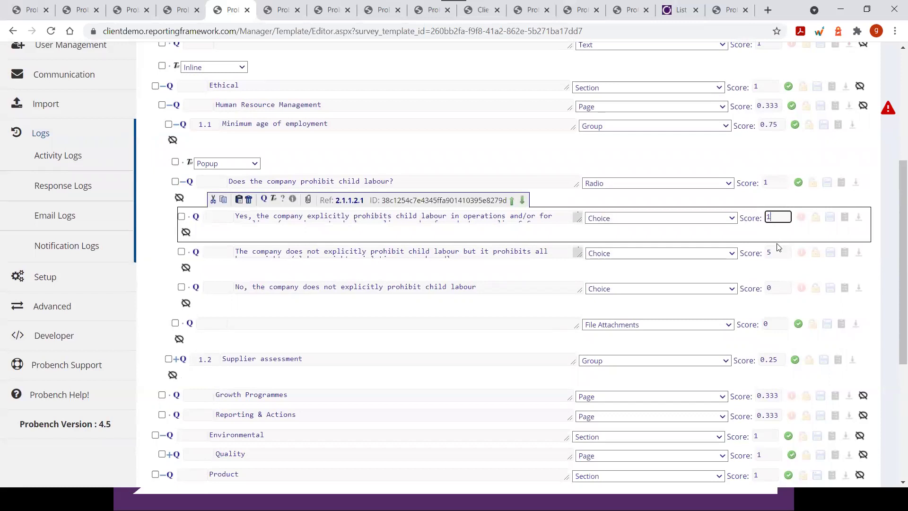
double_click(778, 252)
text(0.5)
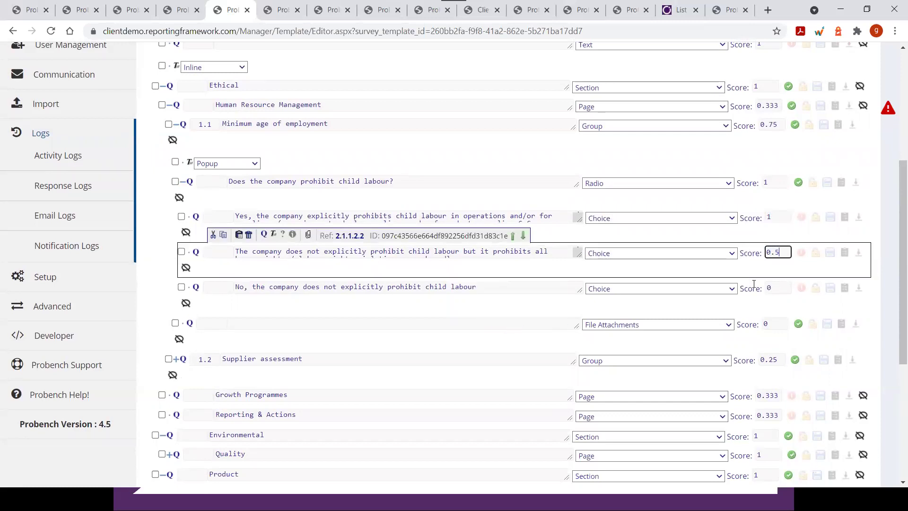
key(Tab)
Review the child labour question wording and recheck the second choice's 0.5 score
drag(237, 253, 452, 262)
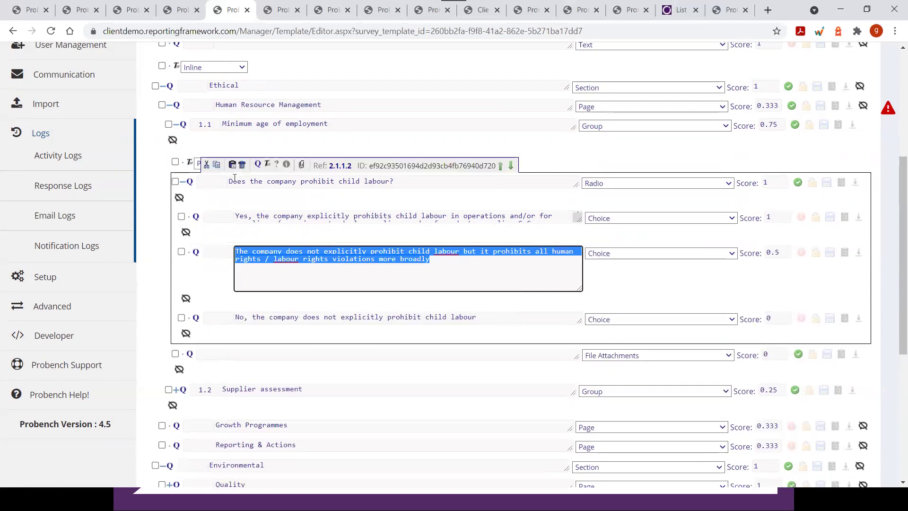
click(259, 185)
key(shift+End)
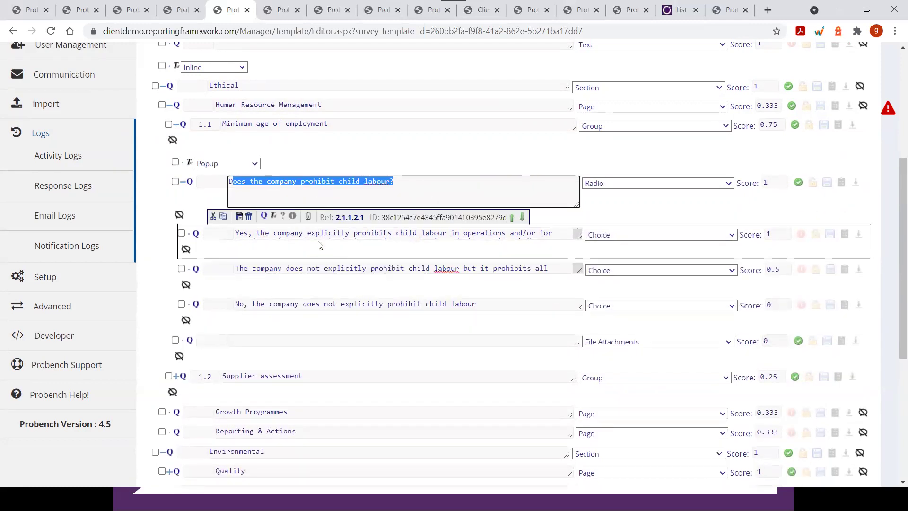
click(768, 183)
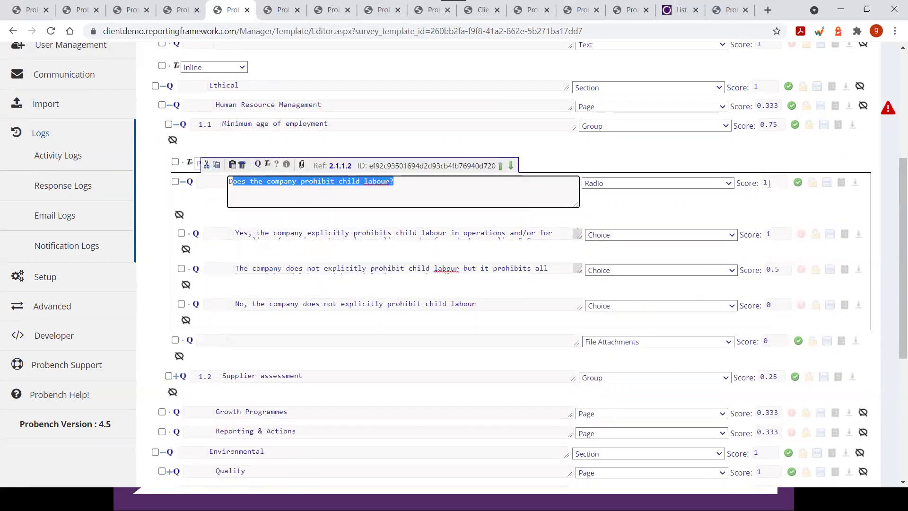
click(776, 252)
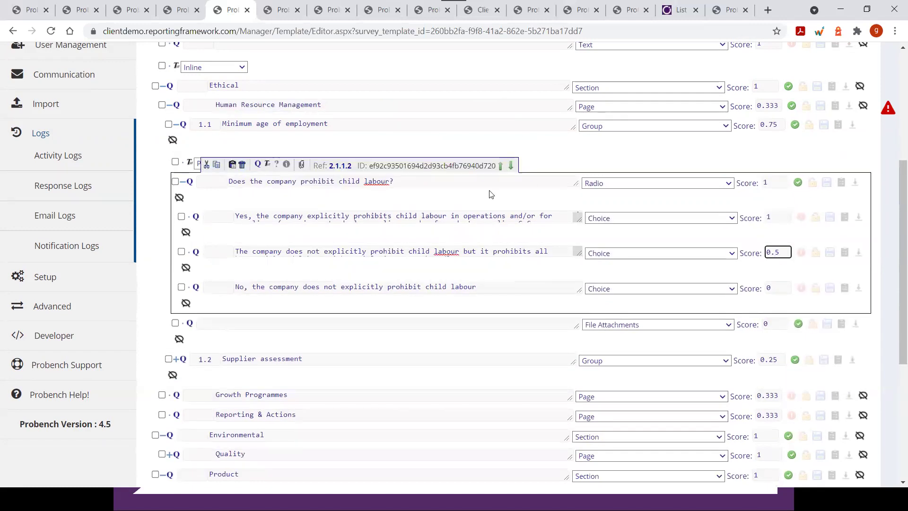
scroll(489, 194, up, 1)
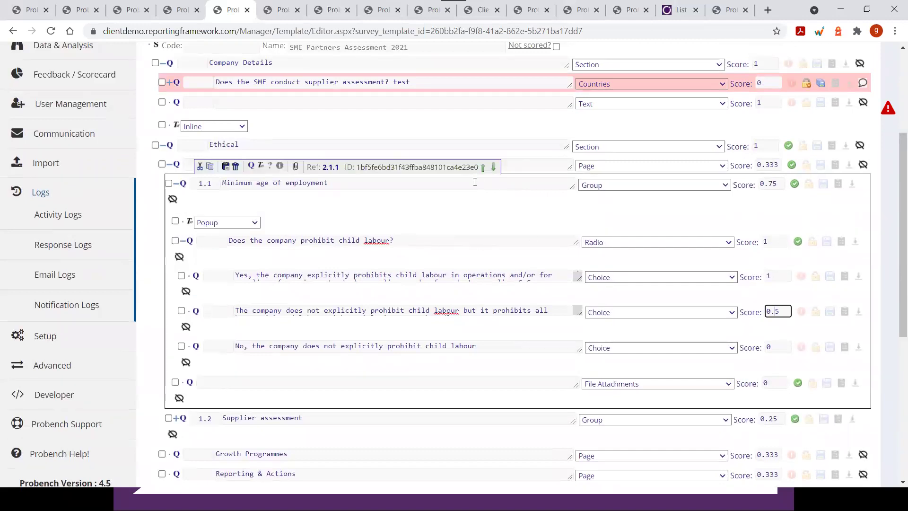
click(760, 184)
double_click(760, 185)
click(281, 187)
drag(329, 183, 220, 184)
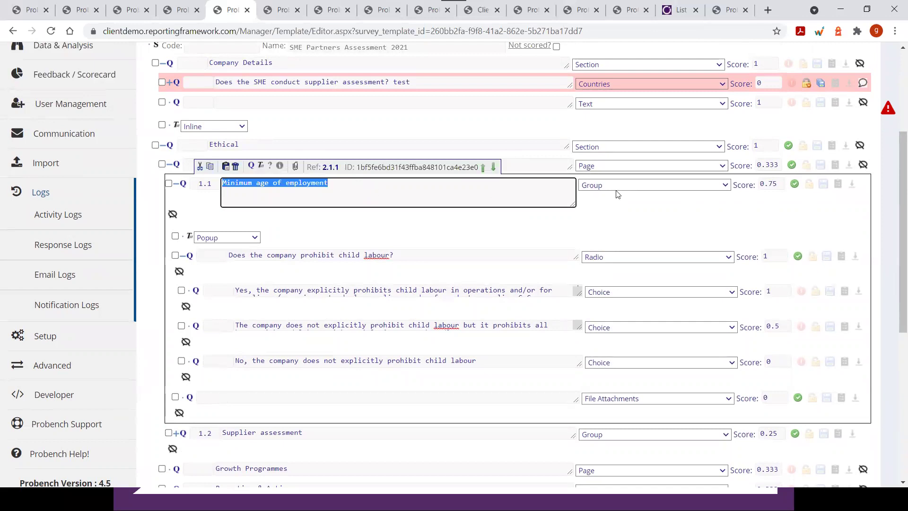
double_click(776, 183)
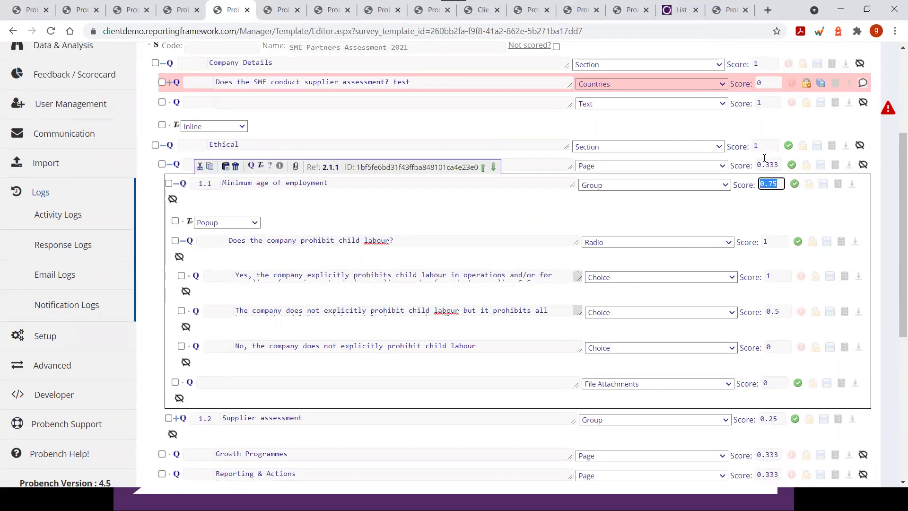
mouse_move(220, 183)
mouse_down()
mouse_move(351, 183)
mouse_move(221, 183)
mouse_up()
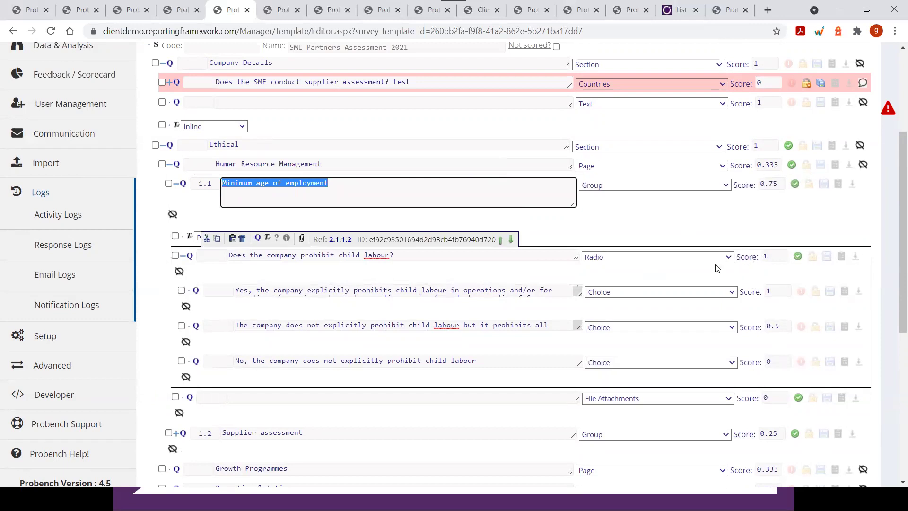
click(336, 163)
drag(336, 163, 208, 162)
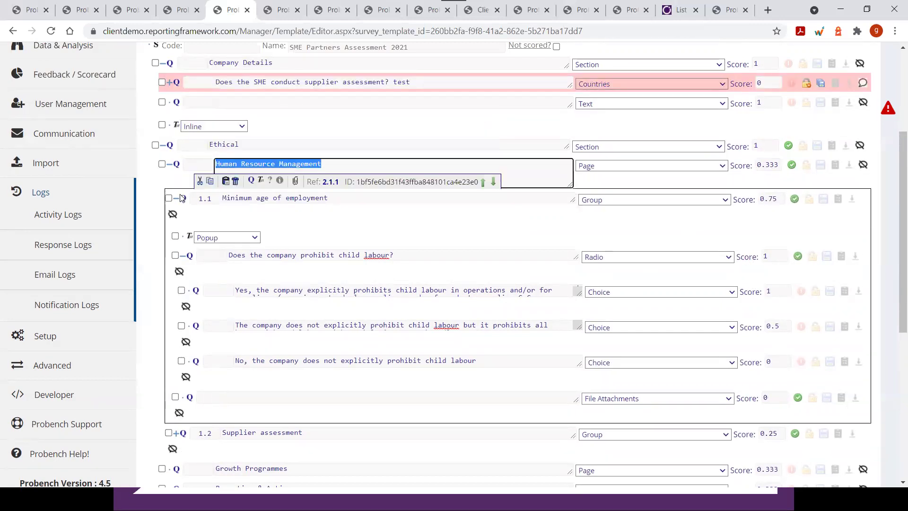
click(331, 219)
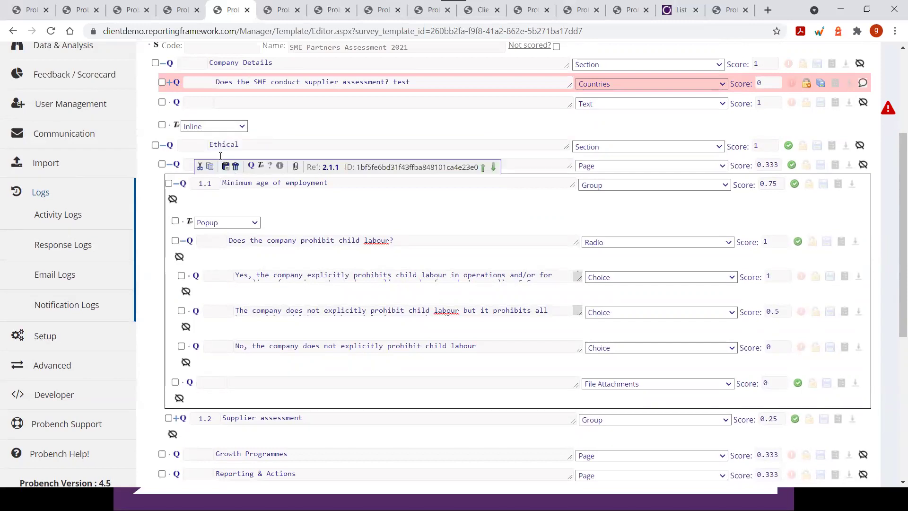
click(229, 163)
drag(322, 164, 220, 164)
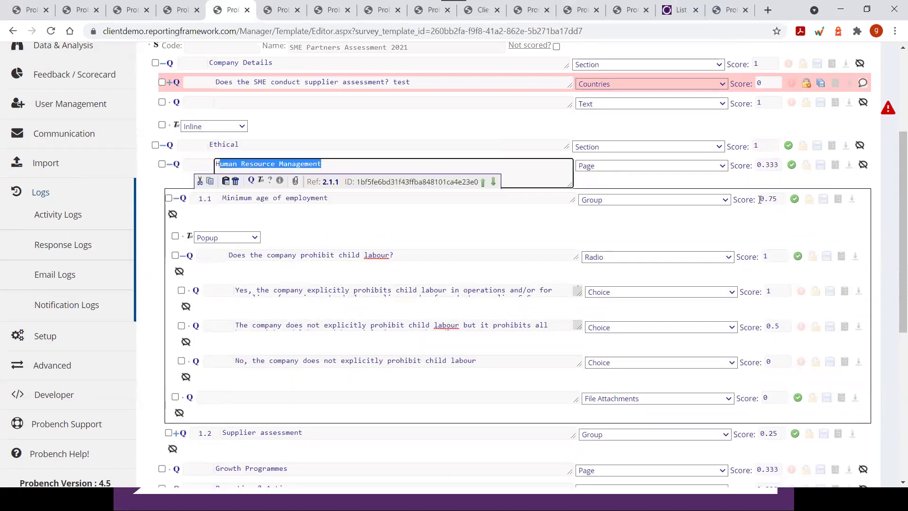
click(762, 199)
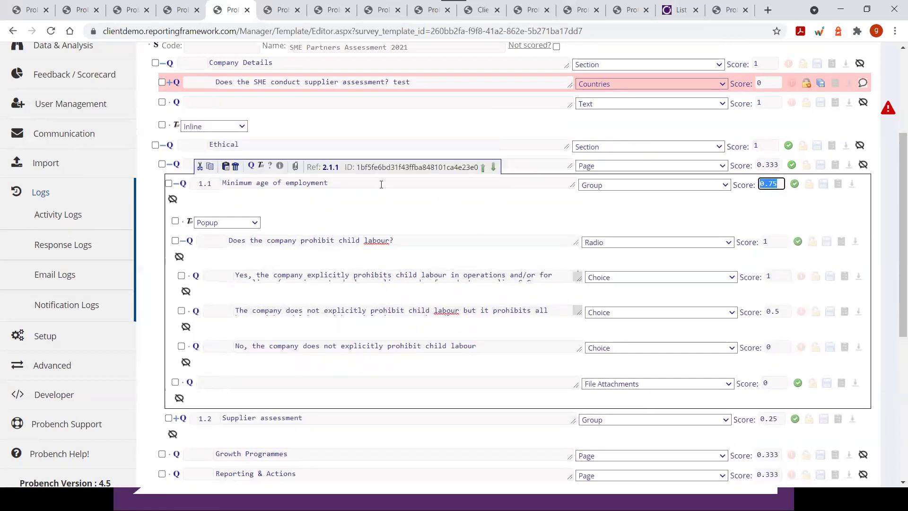
click(769, 165)
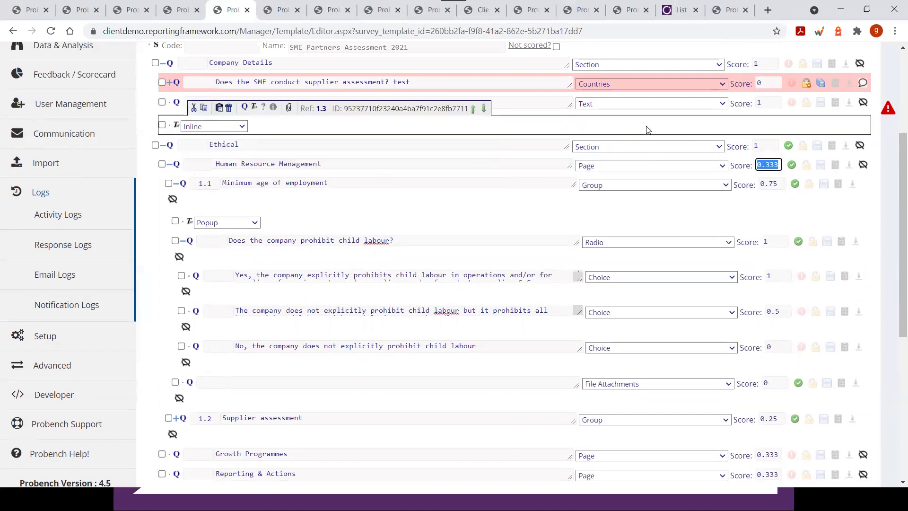
click(456, 139)
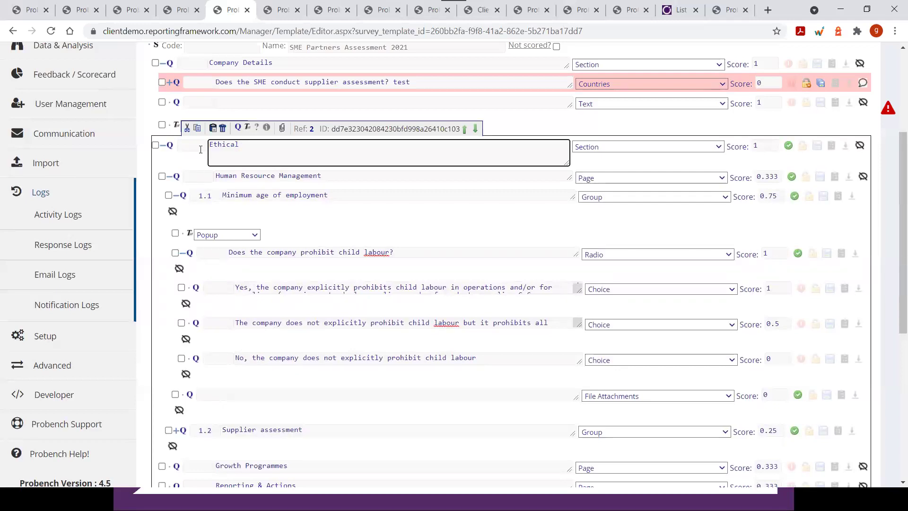
click(206, 195)
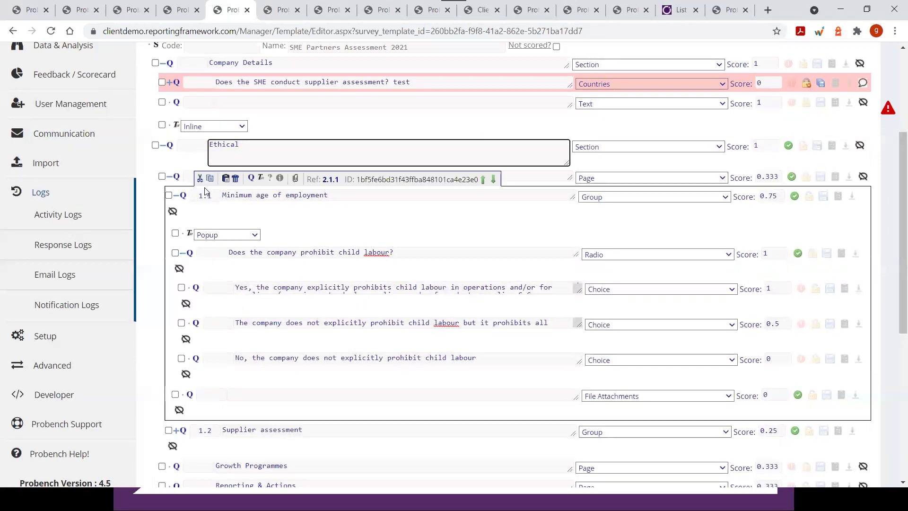
click(760, 164)
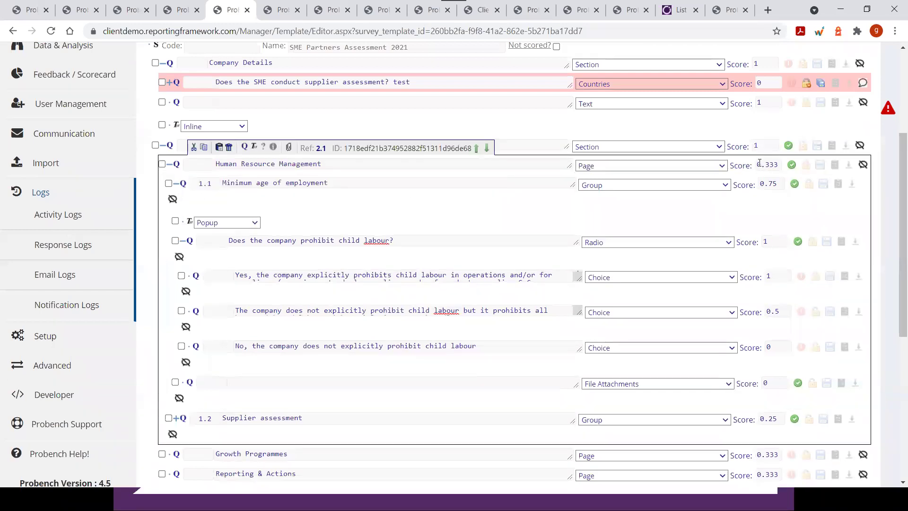
drag(759, 164, 780, 164)
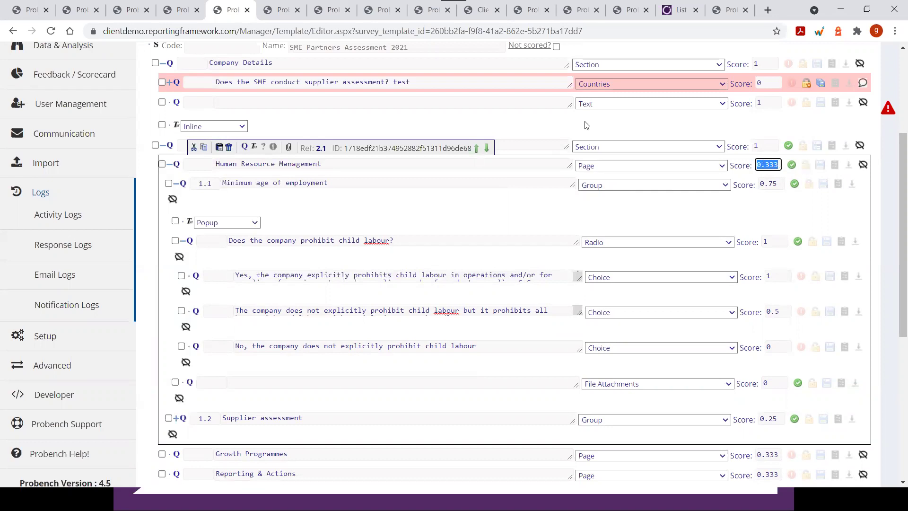
click(775, 183)
click(759, 419)
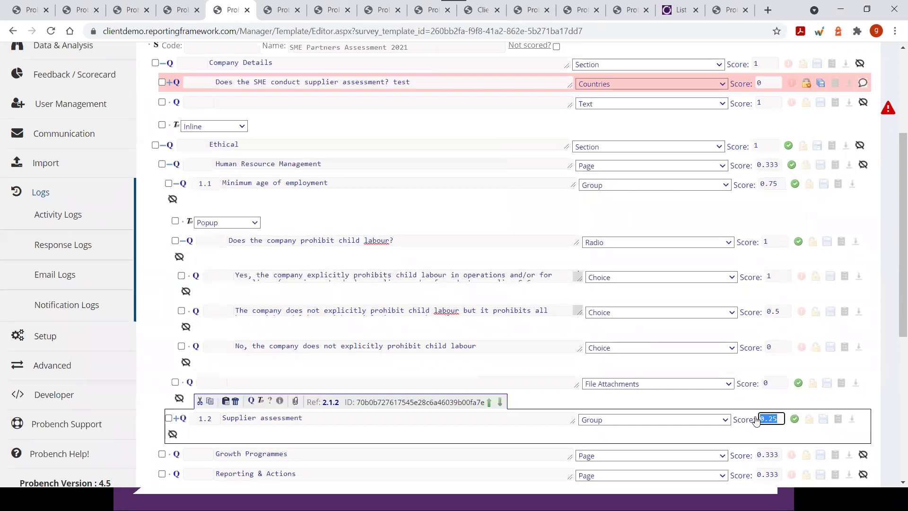
click(286, 420)
drag(304, 420, 216, 421)
drag(313, 423, 235, 421)
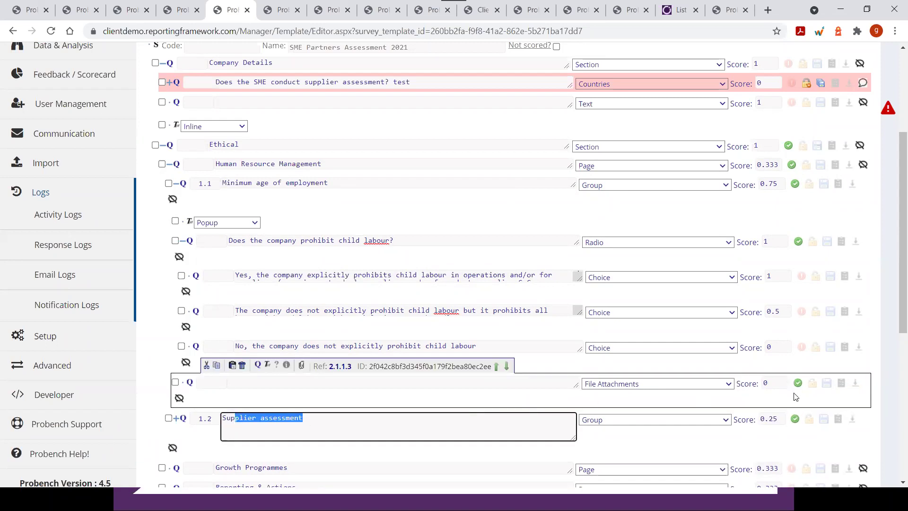
click(769, 184)
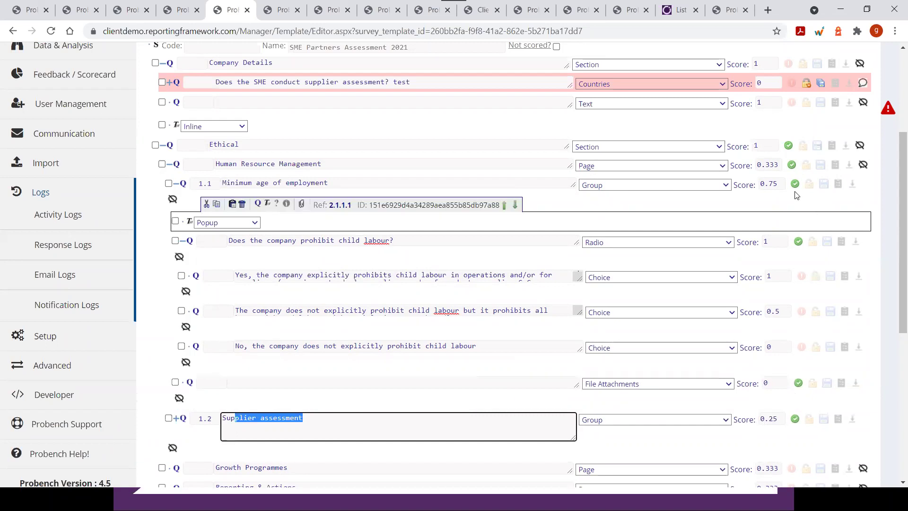
click(689, 254)
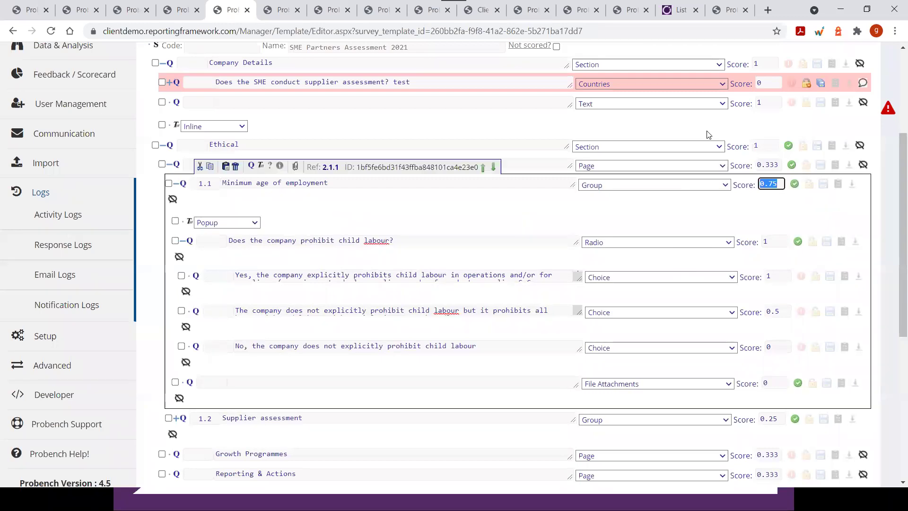
click(747, 164)
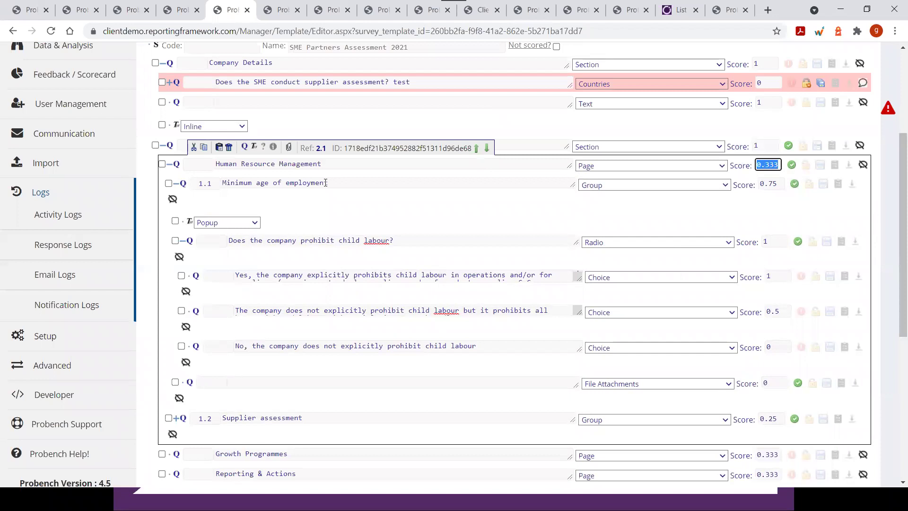
drag(241, 165, 215, 165)
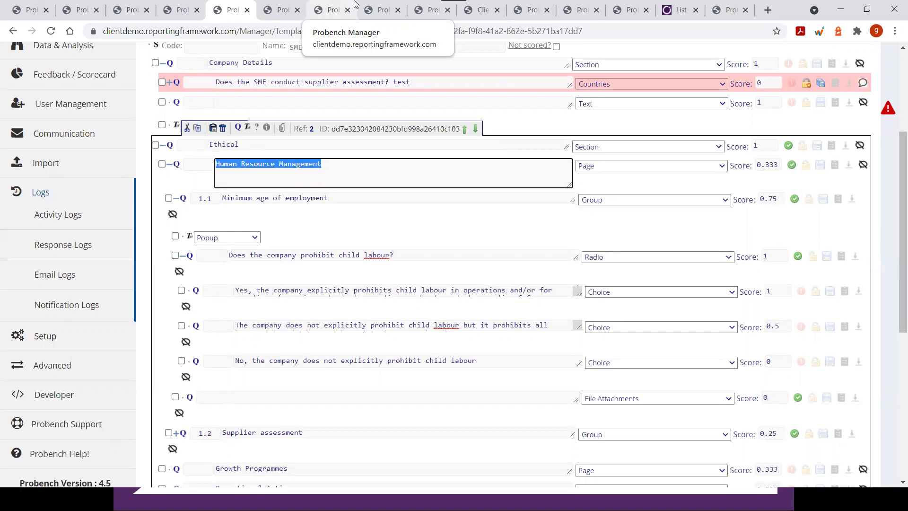
mouse_move(464, 237)
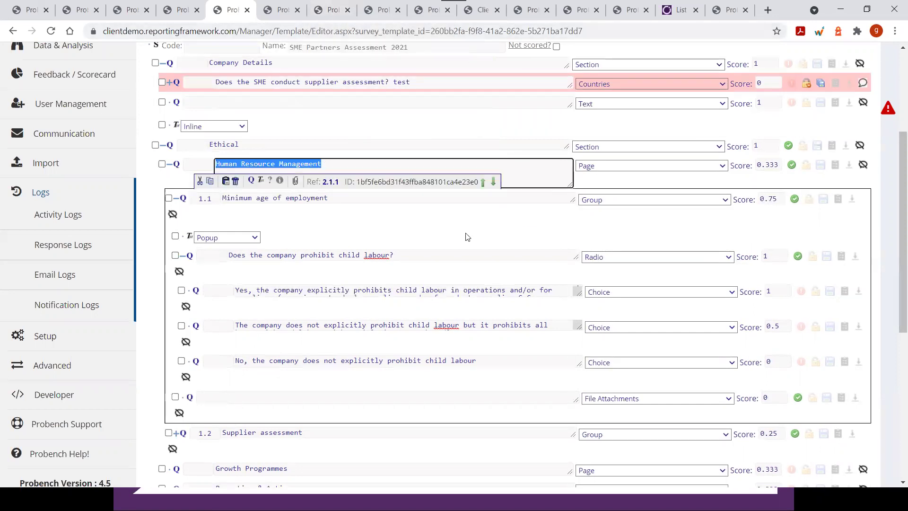
scroll(446, 217, up, 3)
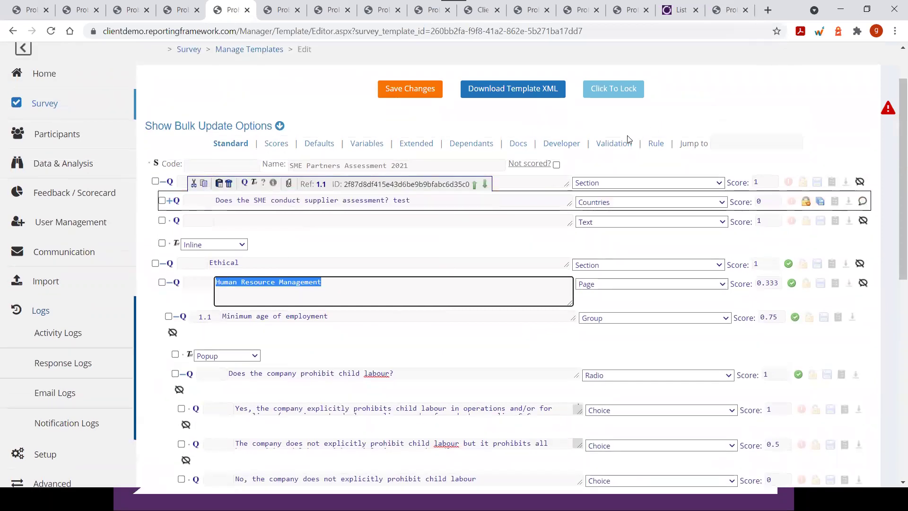
mouse_move(517, 176)
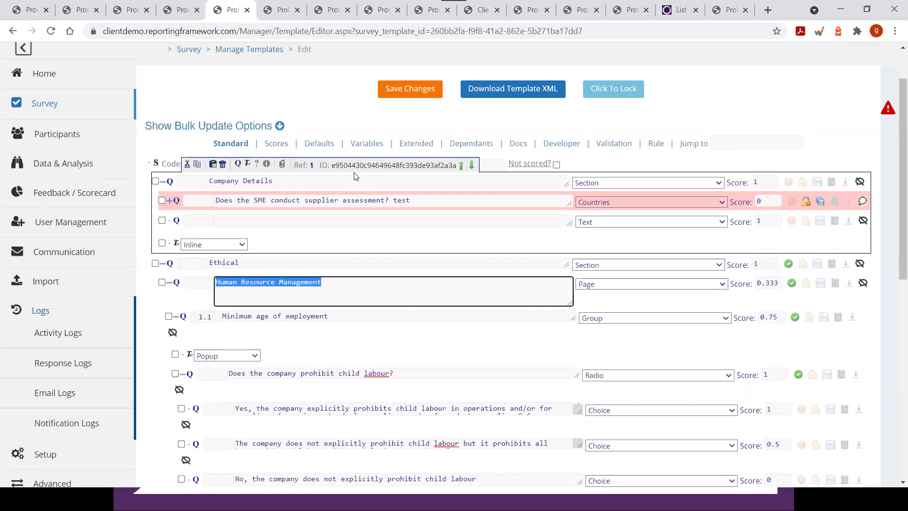
mouse_move(267, 464)
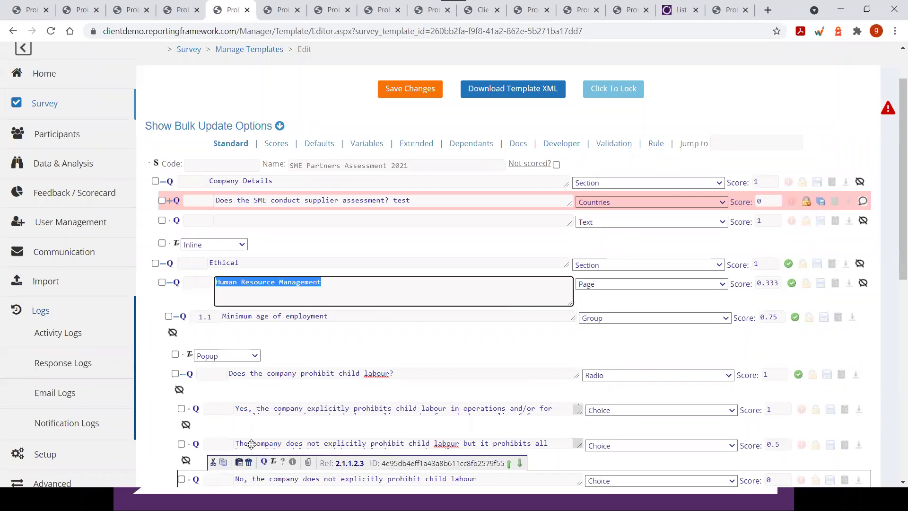
mouse_move(522, 438)
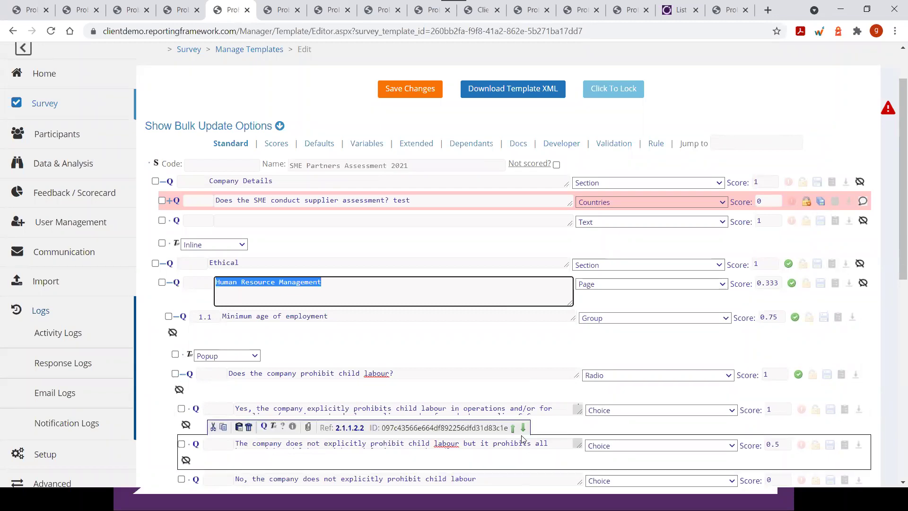
click(311, 449)
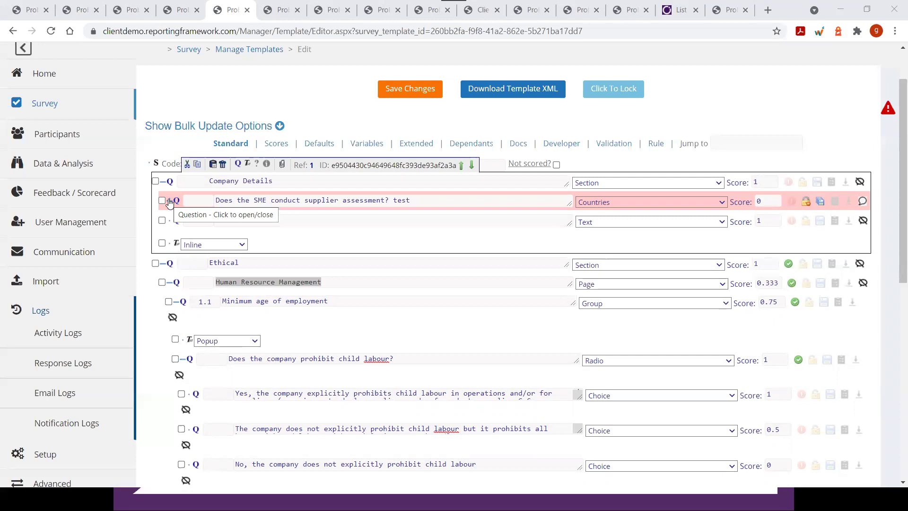
click(170, 202)
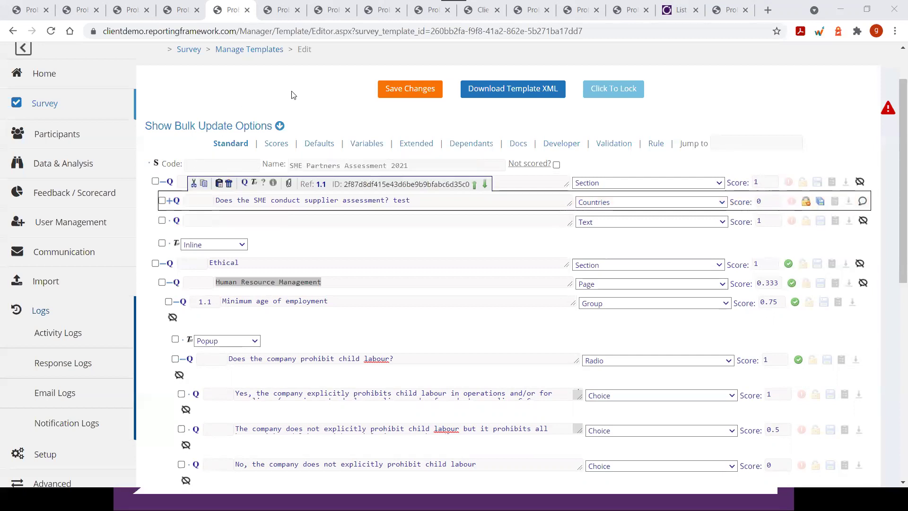